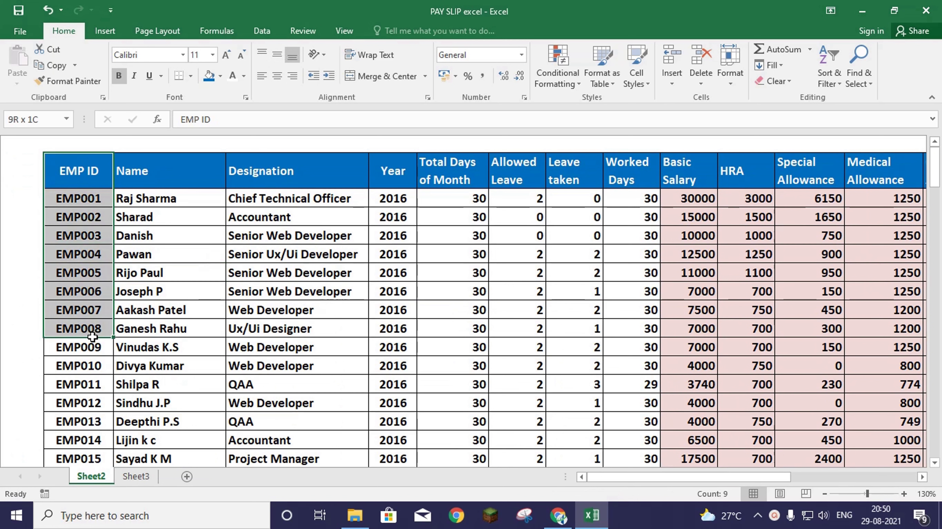
- Select the Name, Designation, Year, Worked Days, Othere Allowance and Gross Salary columns in the salary table
left_click(157, 175)
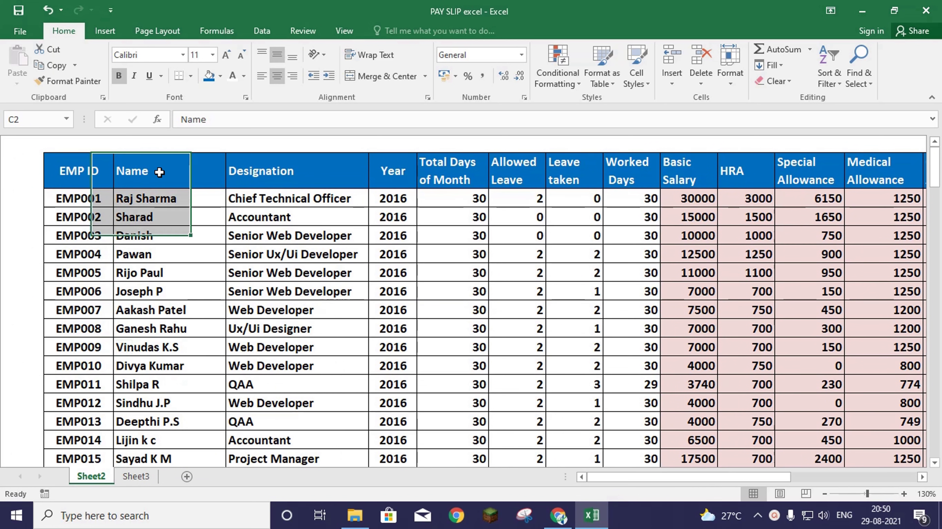
left_click(280, 170)
left_click(397, 177)
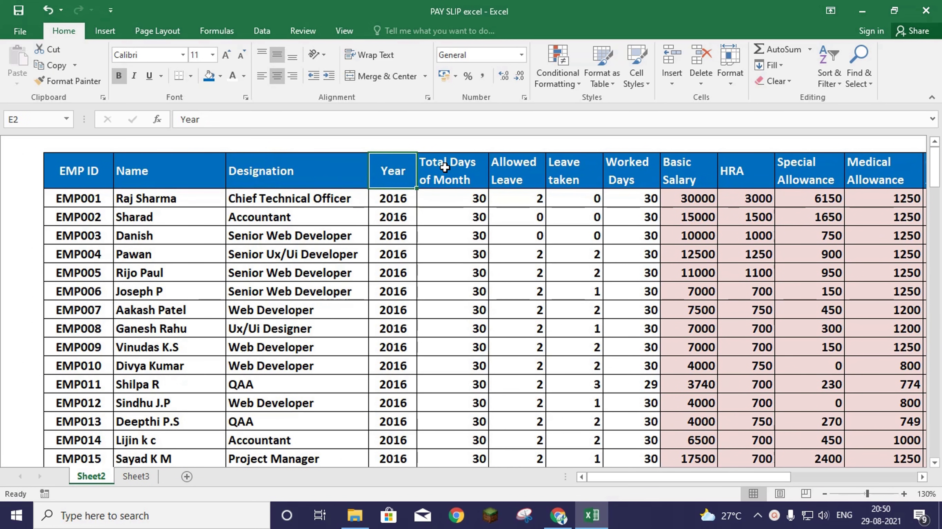
left_click_drag(453, 177, 448, 239)
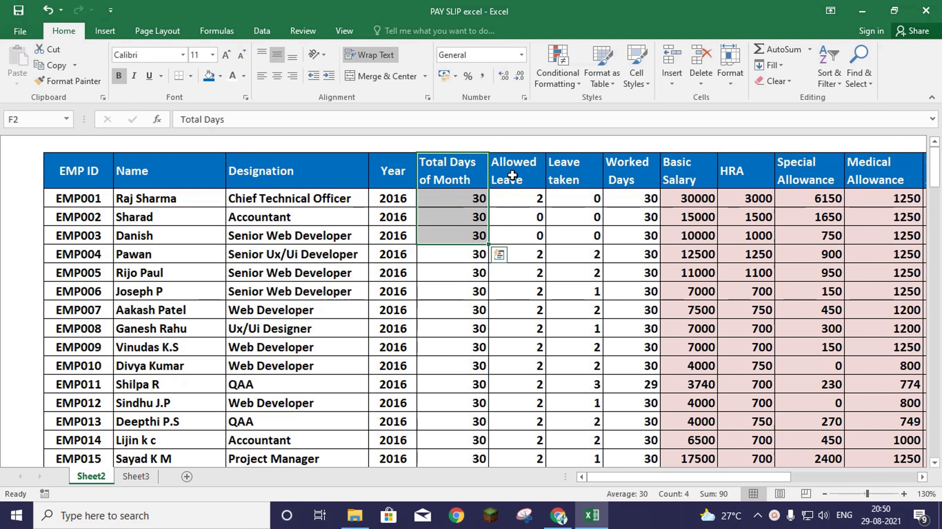
left_click(635, 176)
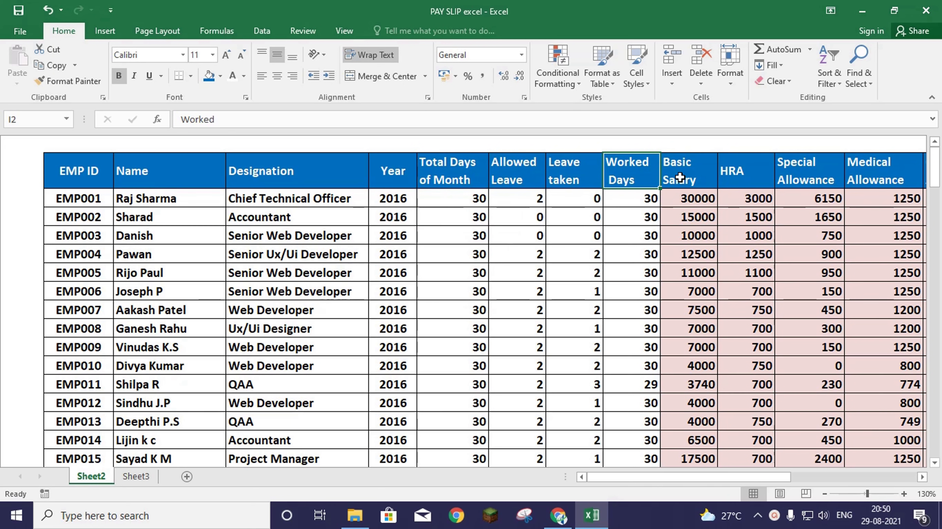
left_click_drag(728, 476, 808, 486)
left_click(525, 176)
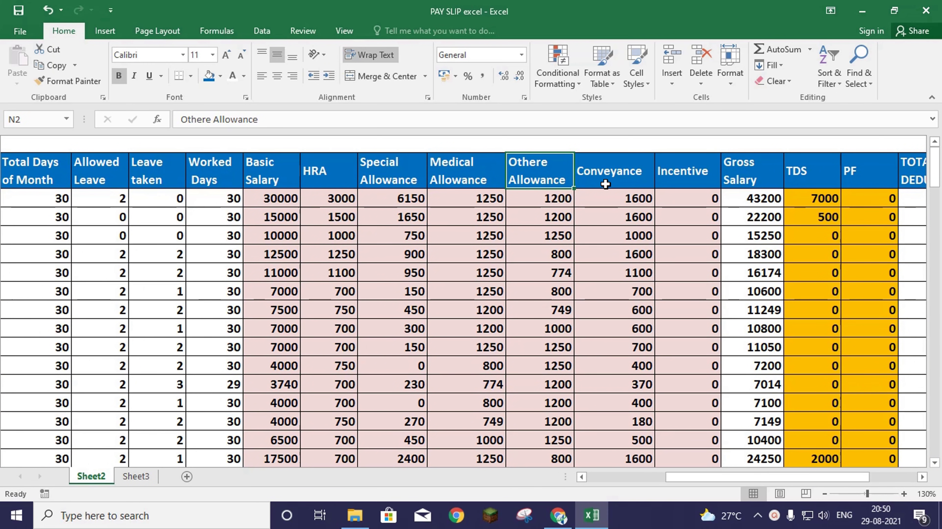
left_click(755, 173)
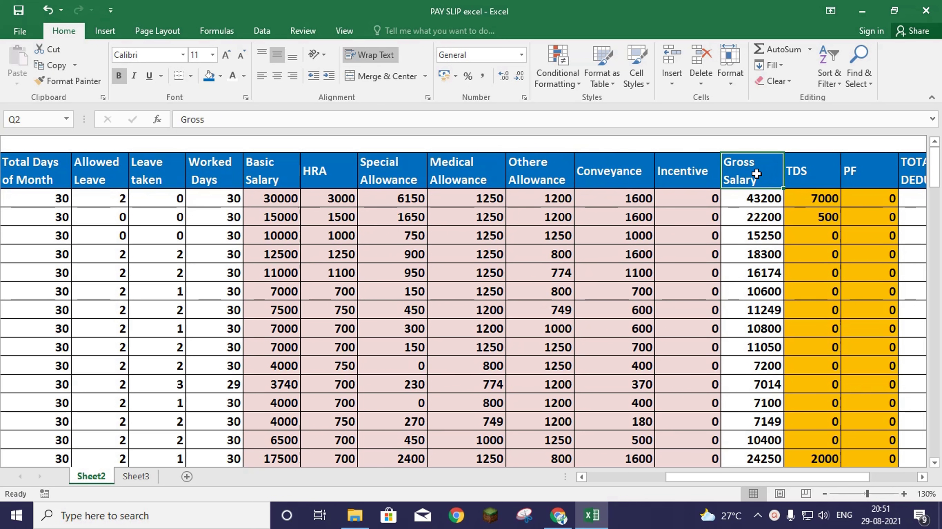
left_click_drag(756, 174, 759, 285)
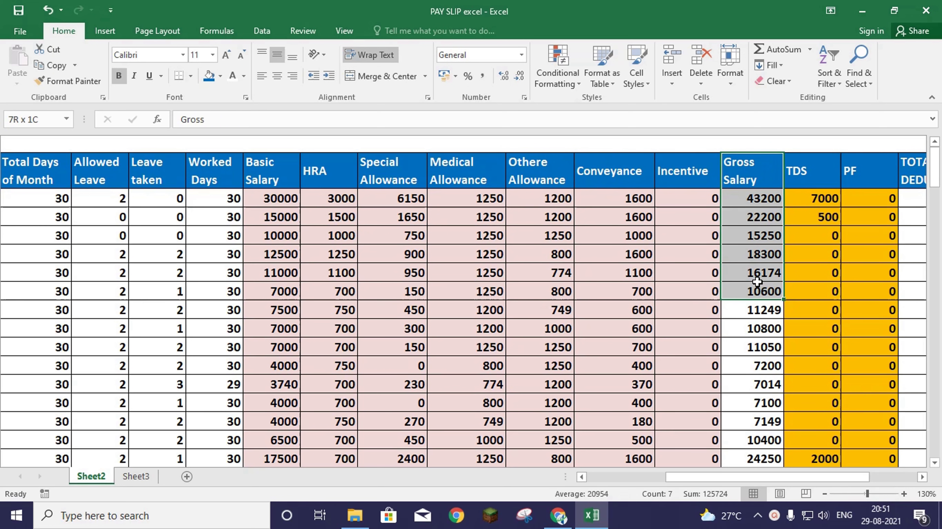
- Select the TDS column and the list of employee IDs, then clear the selection
left_click(811, 180)
left_click_drag(790, 476, 877, 480)
left_click_drag(846, 176, 860, 403)
left_click_drag(791, 477, 622, 482)
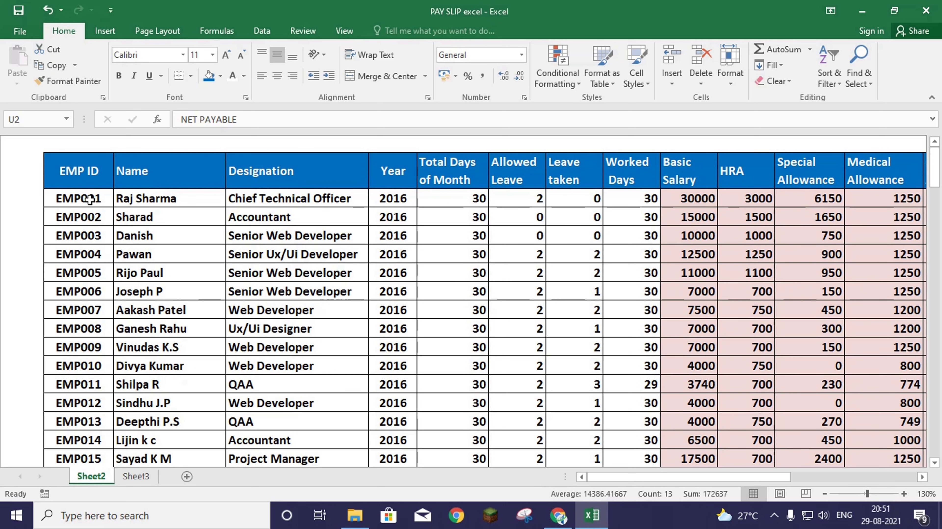
left_click_drag(90, 200, 85, 294)
scroll(141, 299, "up", 13)
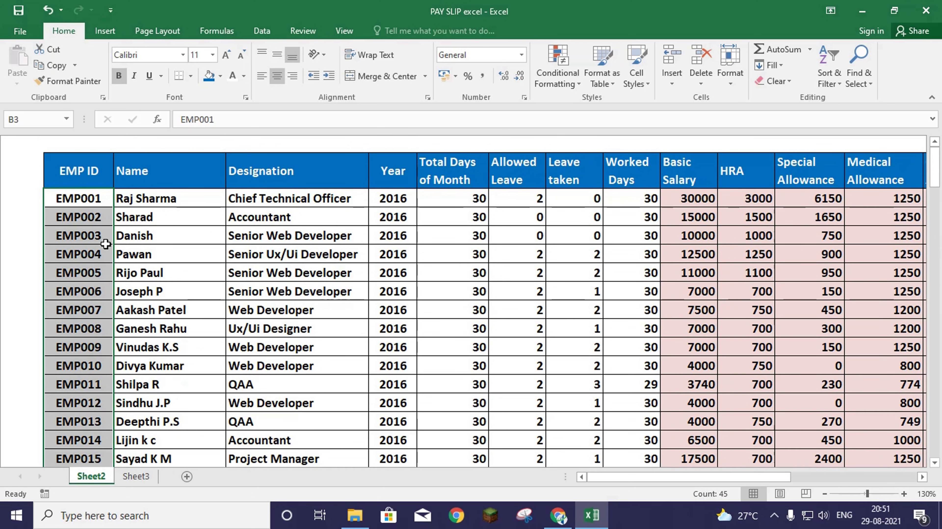
left_click(202, 292)
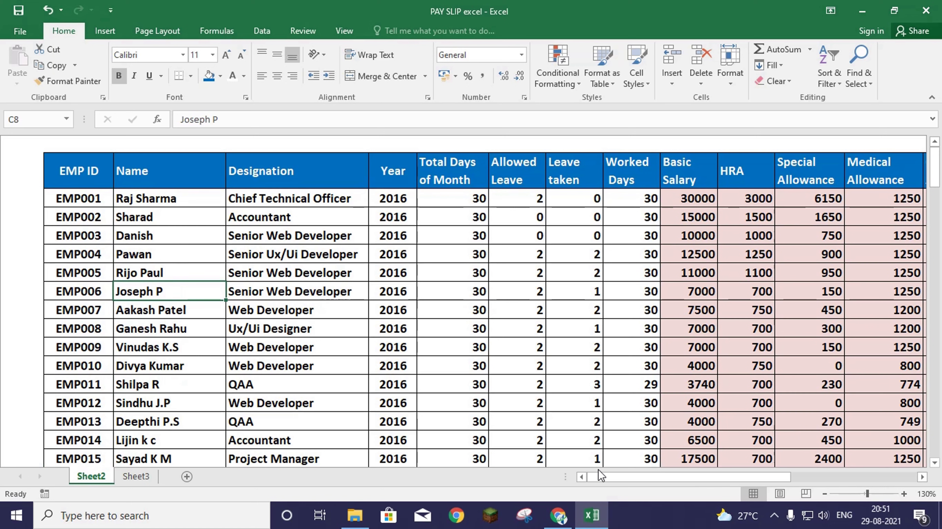
left_click_drag(606, 478, 546, 482)
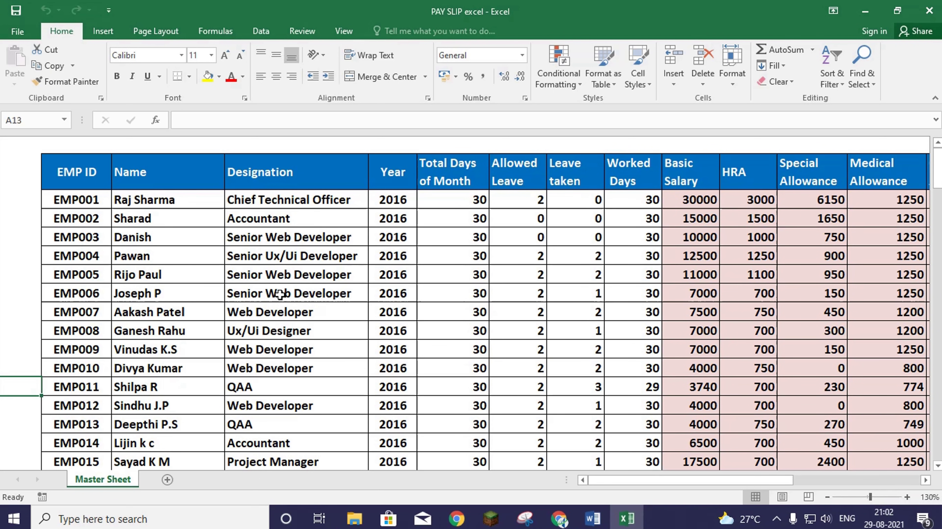
- Save the workbook as 'PAY SLIP excel' and close Excel
left_click(16, 33)
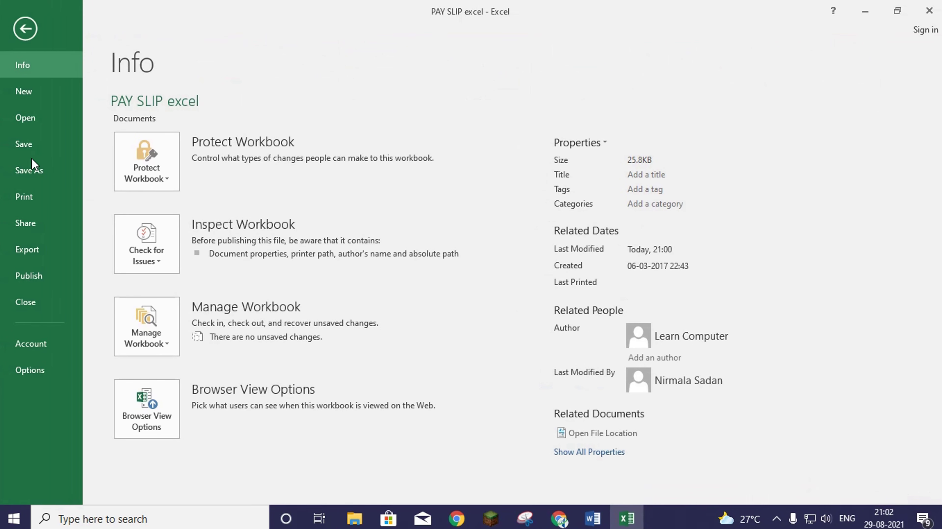
left_click(33, 173)
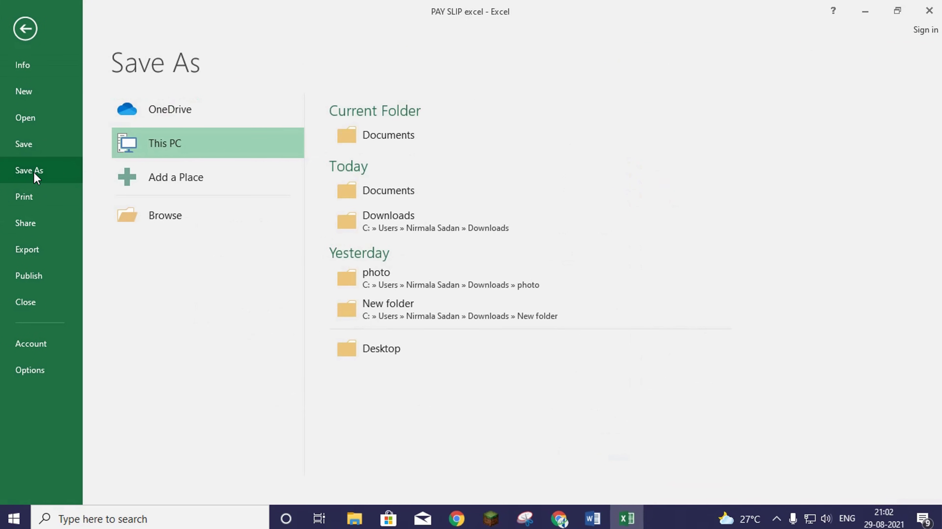
left_click(169, 214)
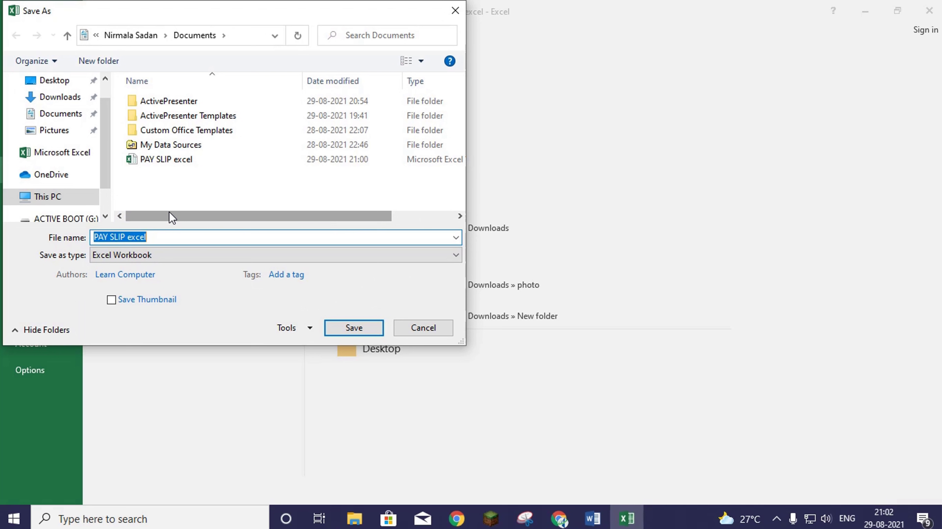
left_click(53, 131)
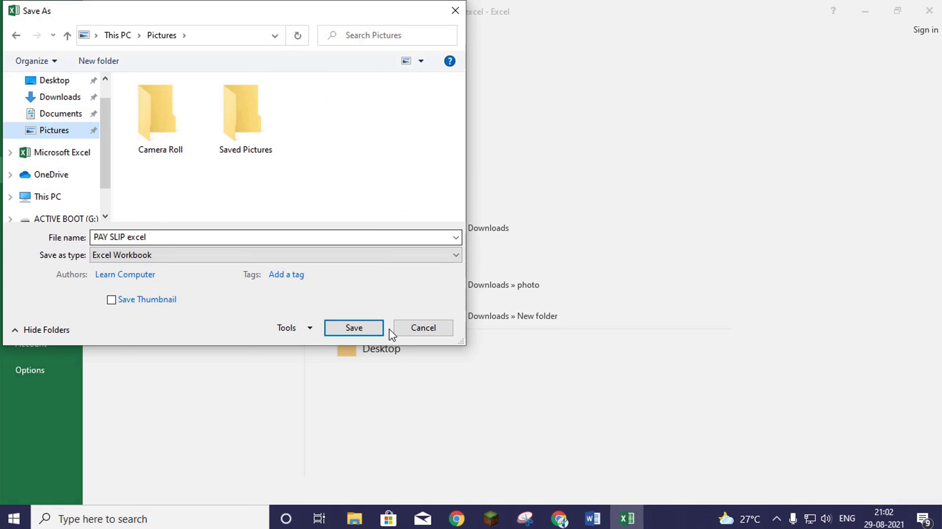
left_click(361, 327)
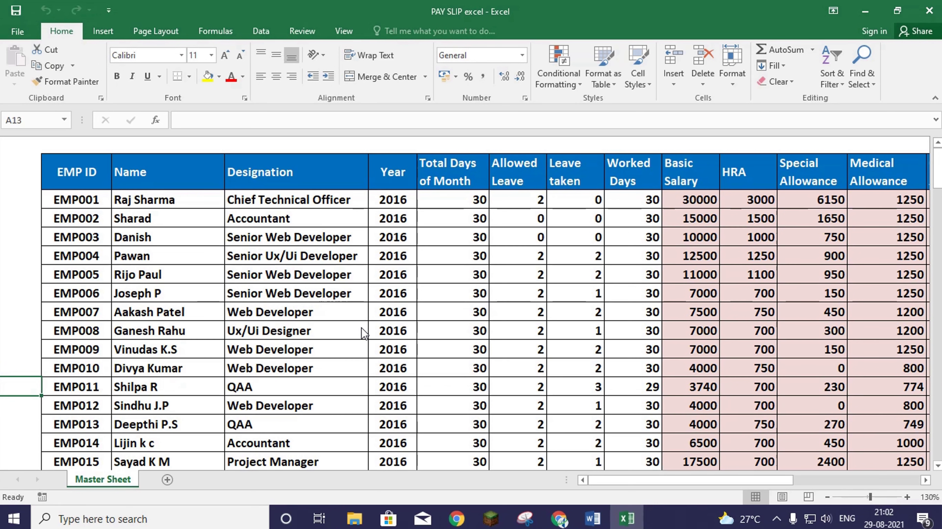
left_click(928, 12)
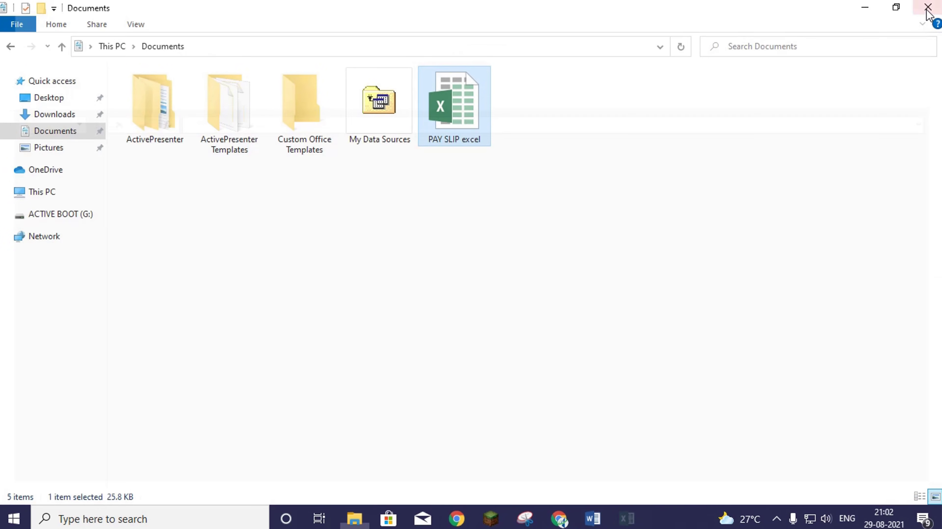
- Launch Word from the taskbar to get a blank Document1
left_click(593, 526)
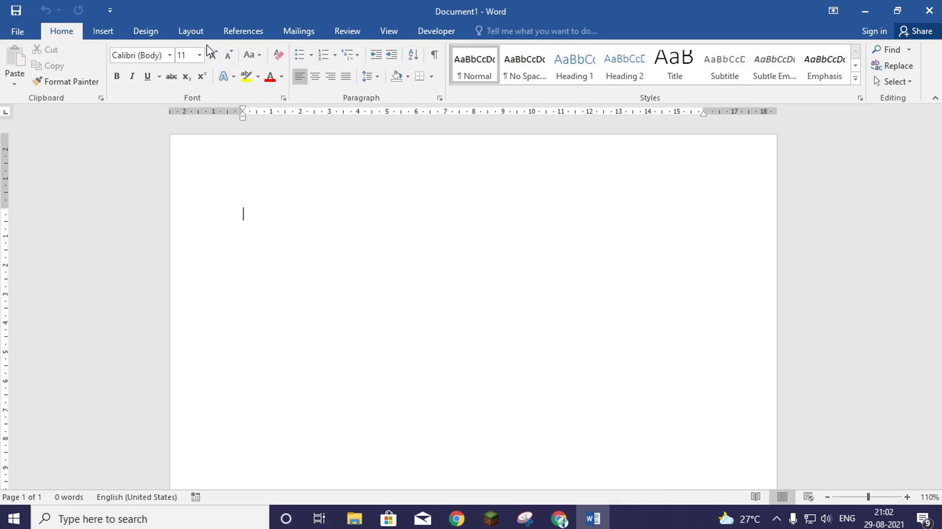
- Apply the Narrow margin preset, 1.27 cm on all sides, to the page
left_click(199, 37)
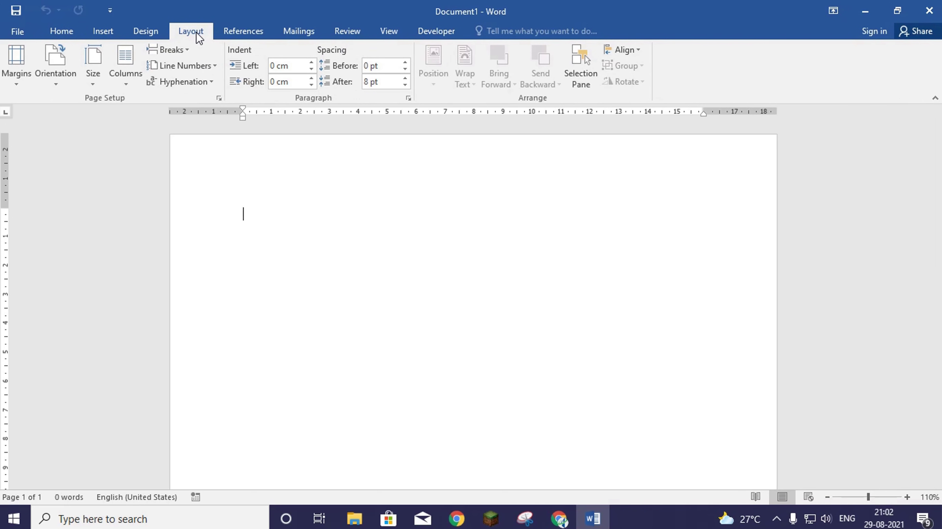
left_click(22, 84)
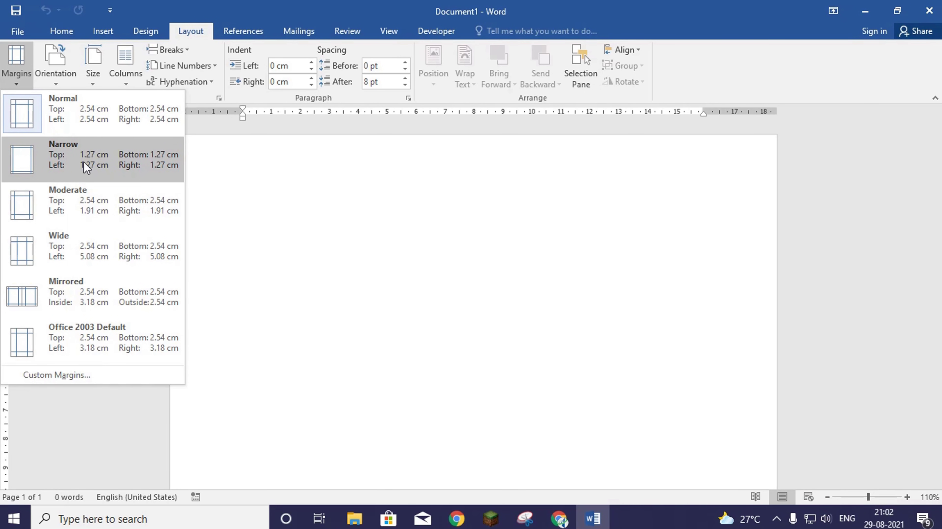
left_click(102, 162)
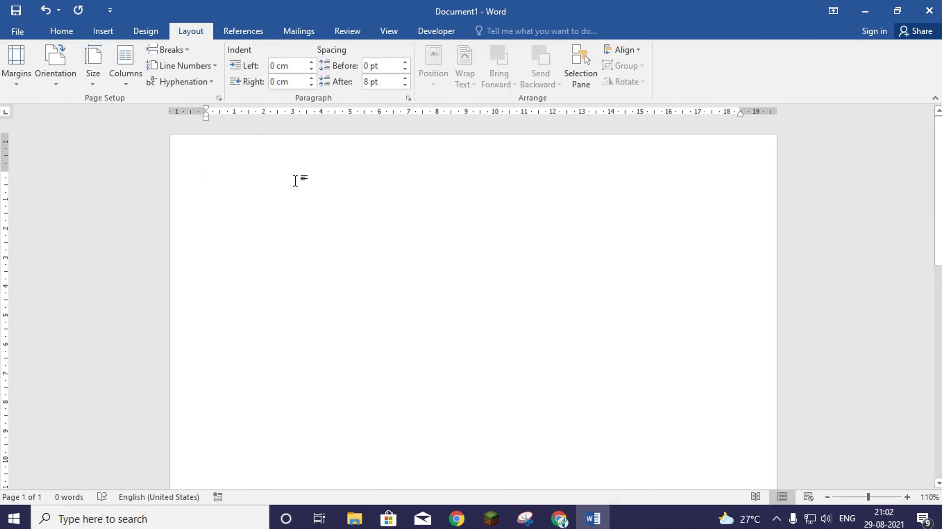
left_click(62, 30)
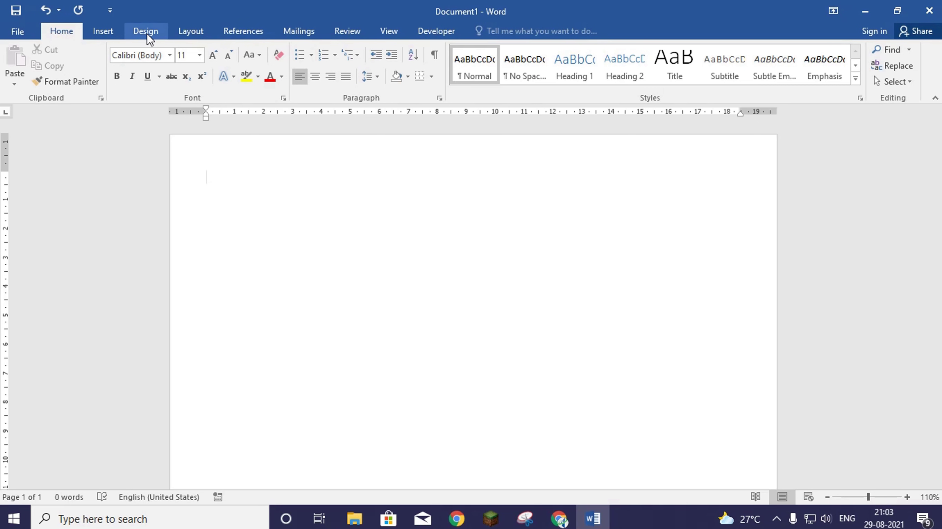
- Insert a 2x2 table into the blank document
left_click(104, 29)
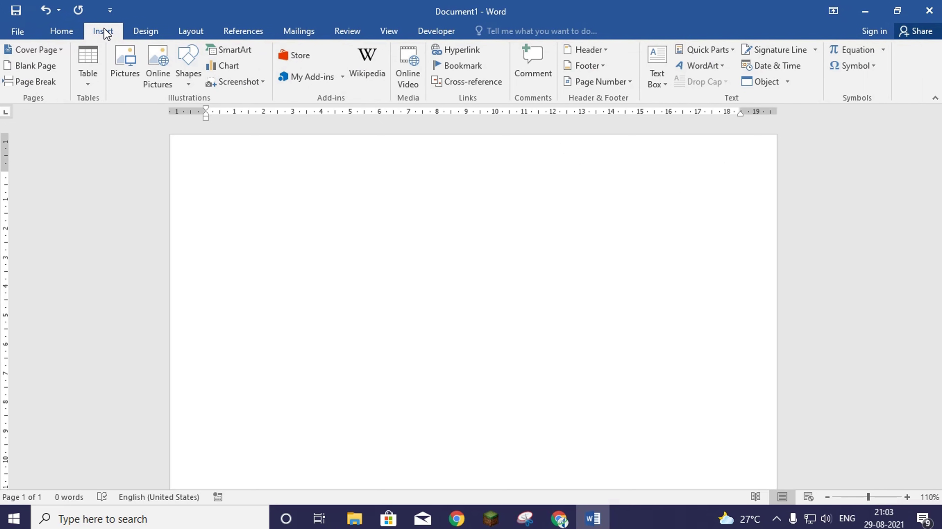
left_click(86, 84)
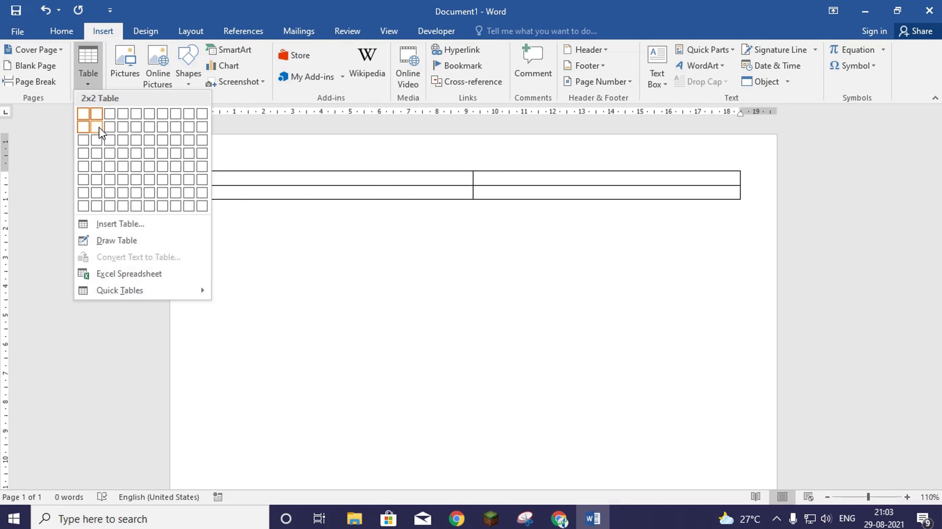
left_click(99, 127)
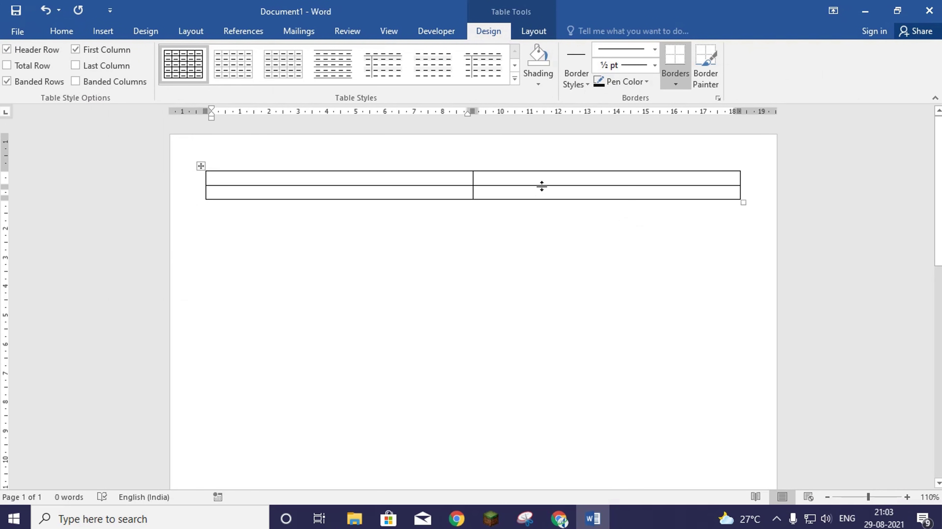
left_click(534, 195)
- Stretch the table down the page and set its row height to 13 cm
left_click_drag(499, 200, 518, 144)
left_click_drag(516, 188, 516, 434)
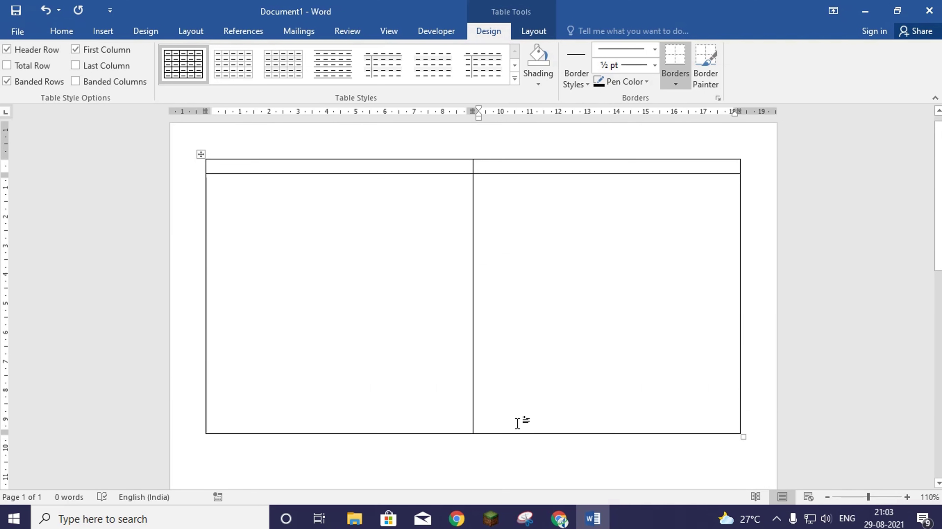
scroll(516, 297, "down", 2)
scroll(516, 298, "down", 5)
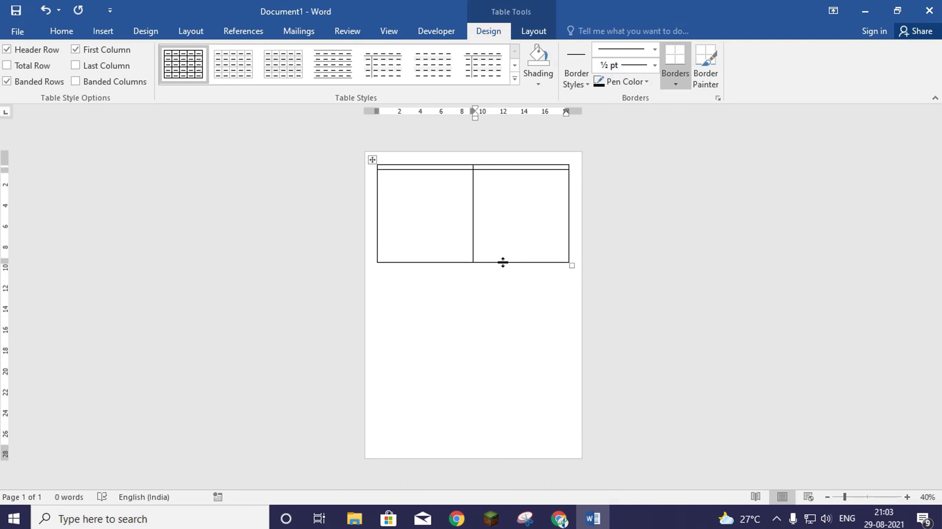
left_click_drag(503, 262, 487, 434)
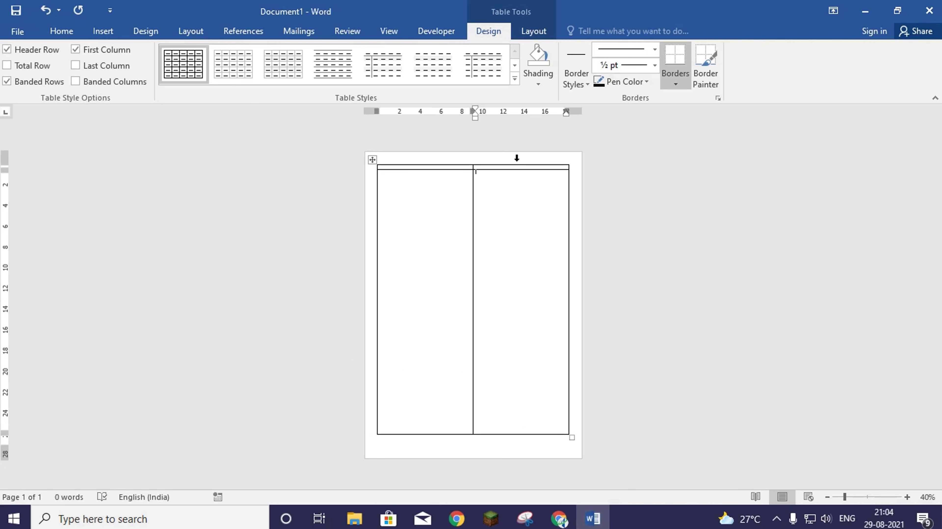
left_click(532, 34)
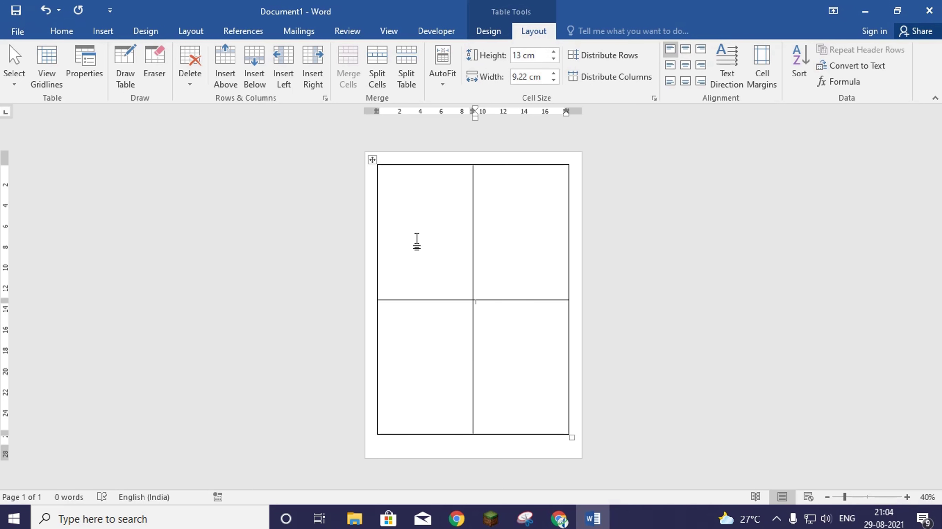
left_click(715, 296)
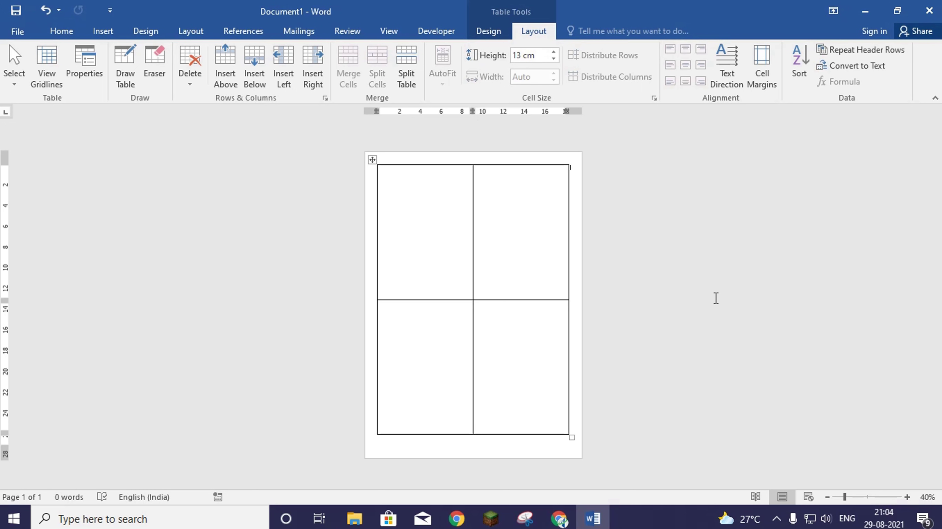
- Type 'Phone :' and 'Email :' on separate lines in the top-left cell
scroll(715, 296, "up", 6)
scroll(715, 296, "up", 1)
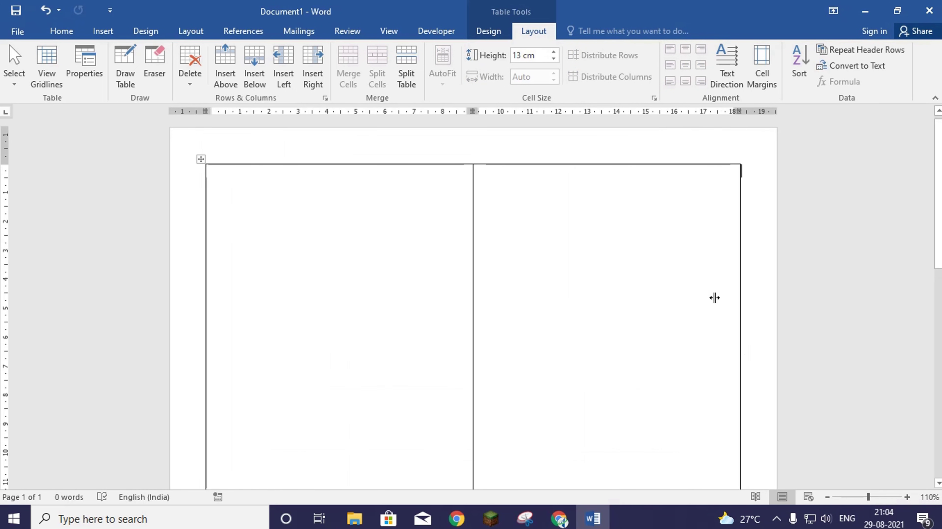
left_click(336, 195)
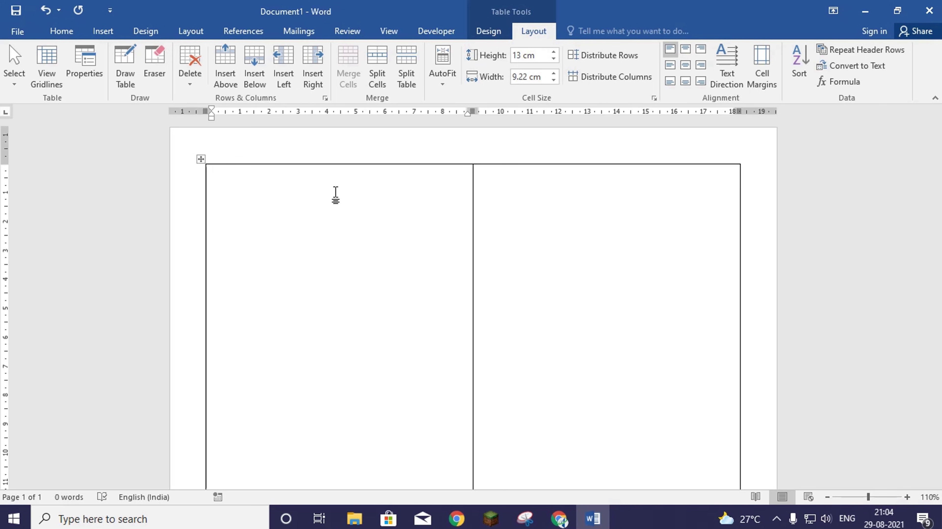
scroll(340, 191, "down", 1, "ctrl")
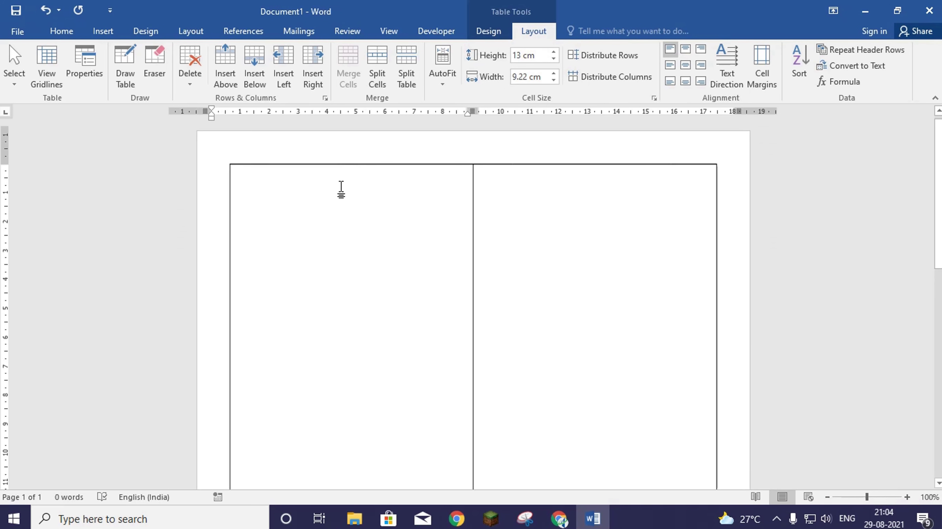
scroll(342, 195, "down", 1, "ctrl")
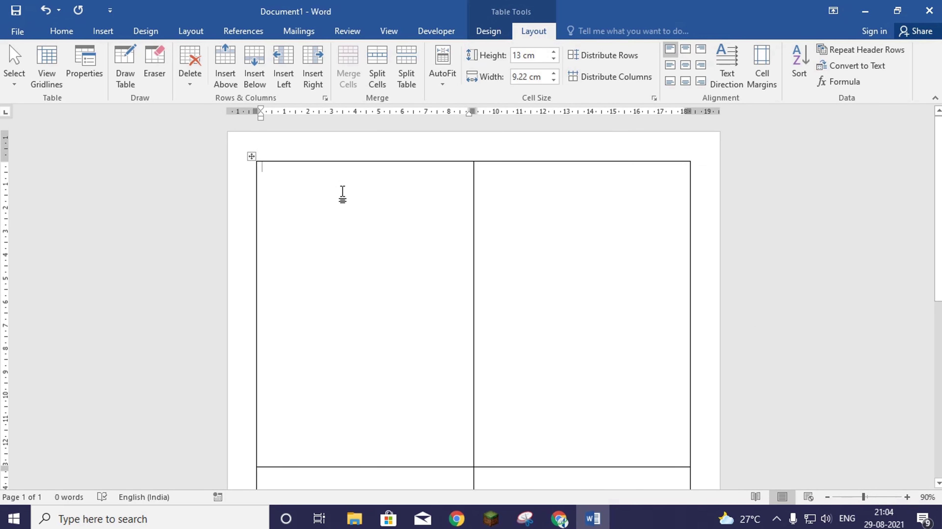
type("Phone")
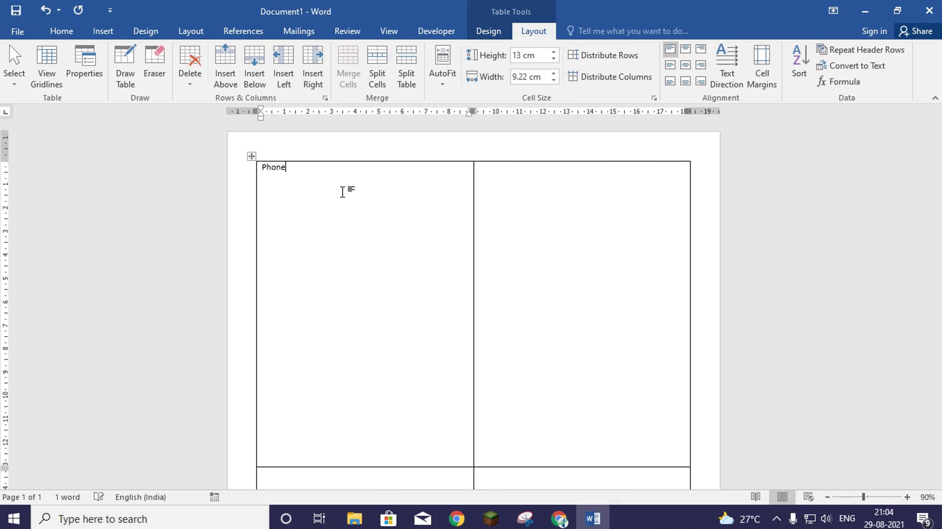
type(" :")
key("Return")
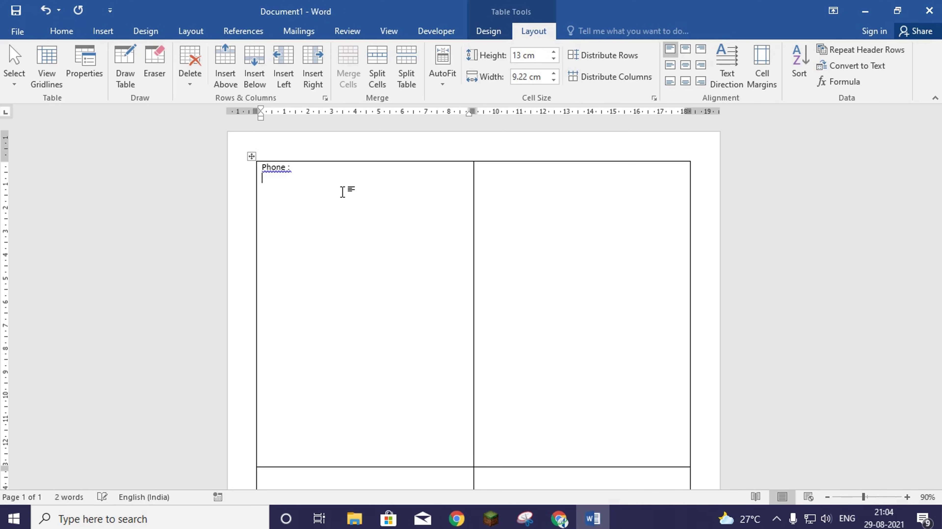
type("Email :")
key("Return")
key("Return")
- Accept the grammar fixes so the labels read Phone: and Email:, adding an empty line
right_click(272, 168)
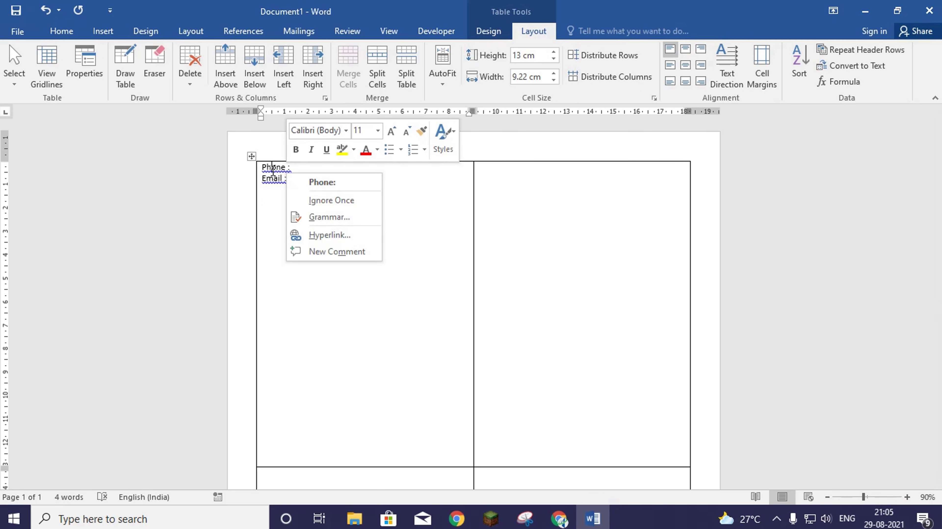
left_click(324, 182)
right_click(273, 180)
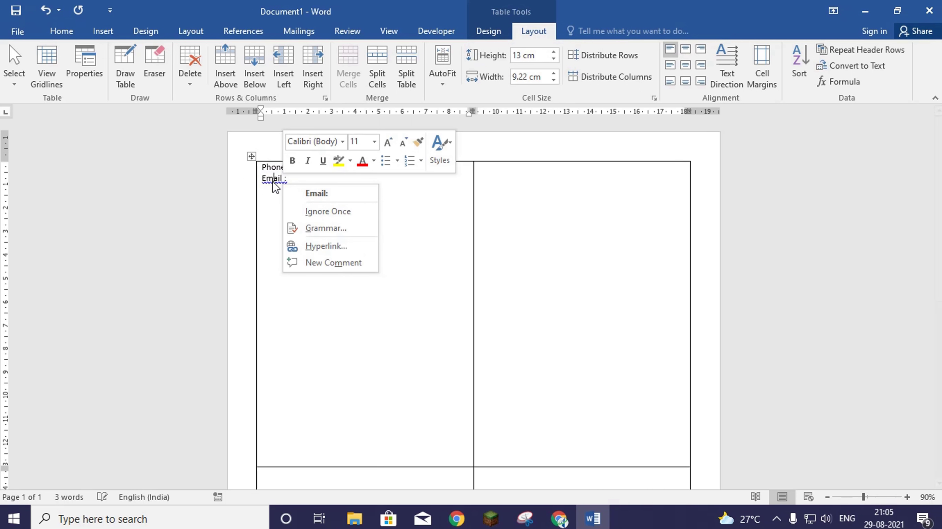
left_click(331, 194)
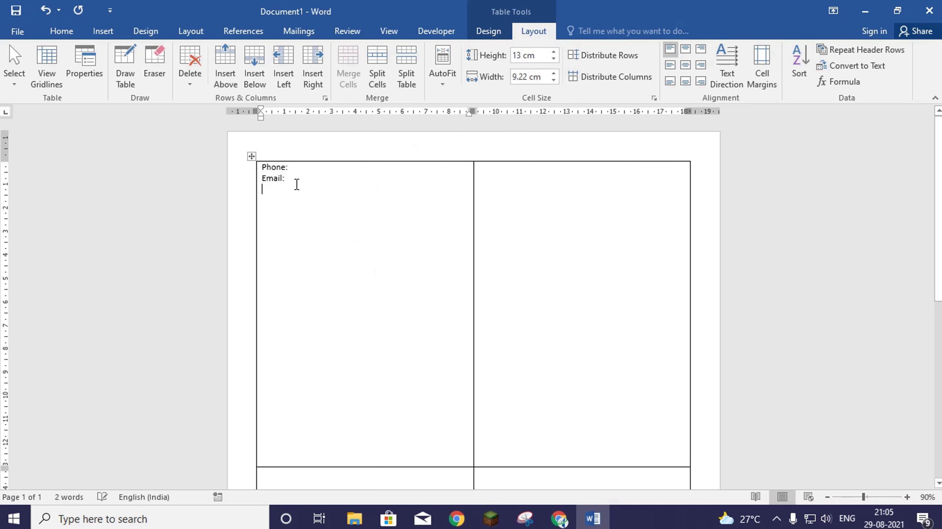
key("Return")
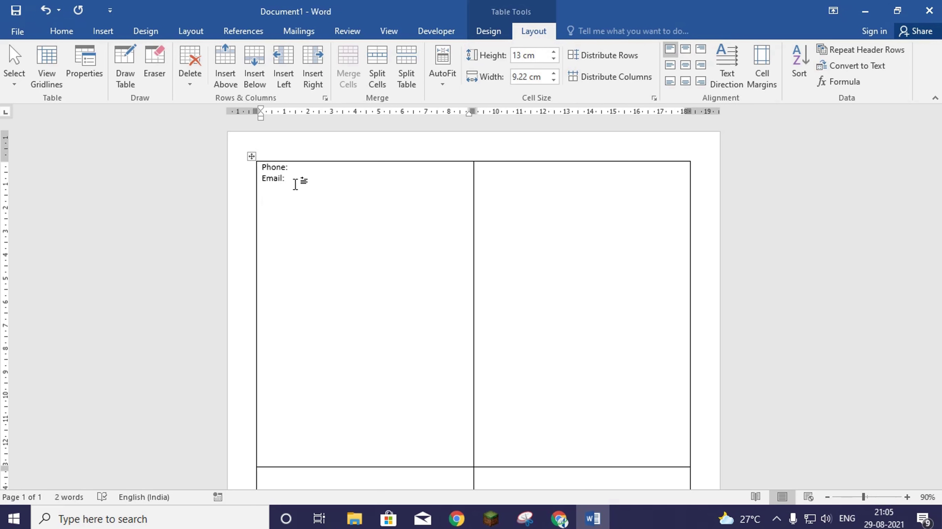
- Insert a nested 10x8 table below Email: in the top-left cell
left_click(101, 31)
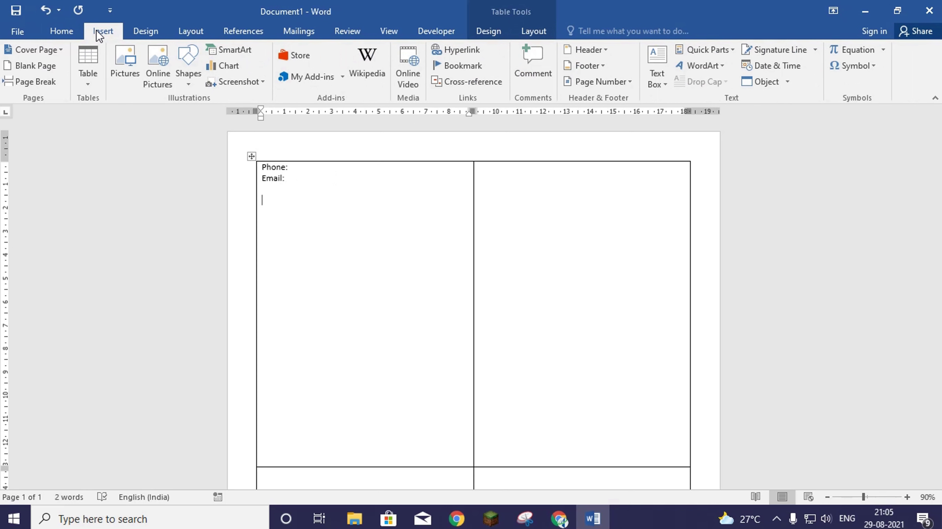
left_click(80, 82)
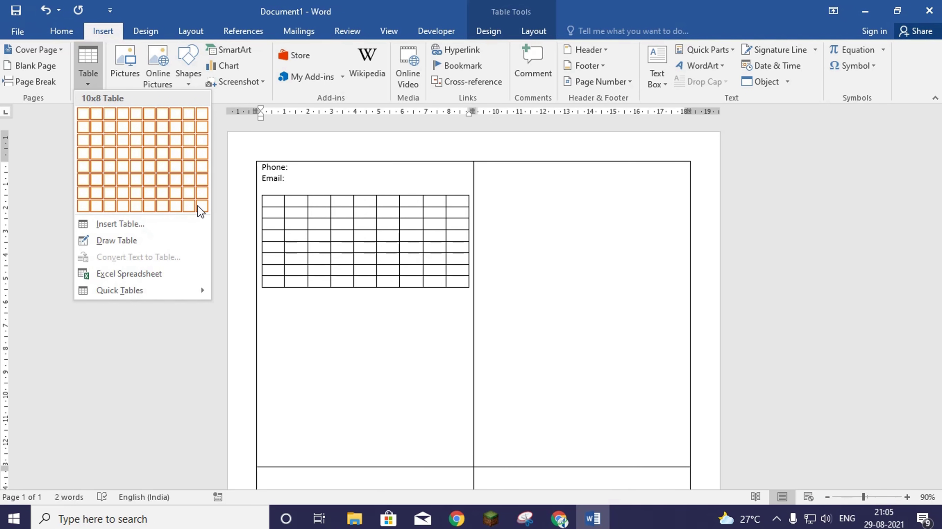
left_click(187, 206)
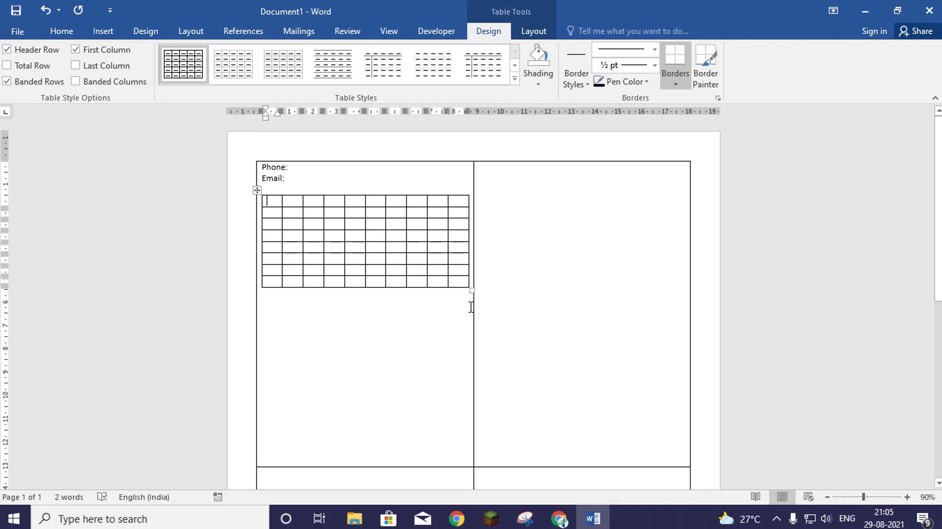
- Make the inner table's rows taller and select its first row
left_click_drag(469, 291, 469, 333)
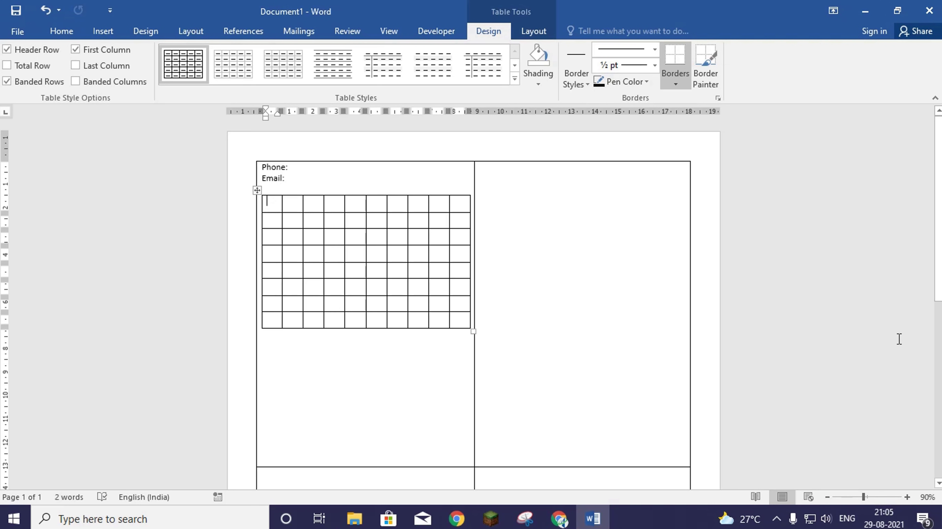
scroll(868, 327, "up", 6, "ctrl")
scroll(668, 274, "up", 2)
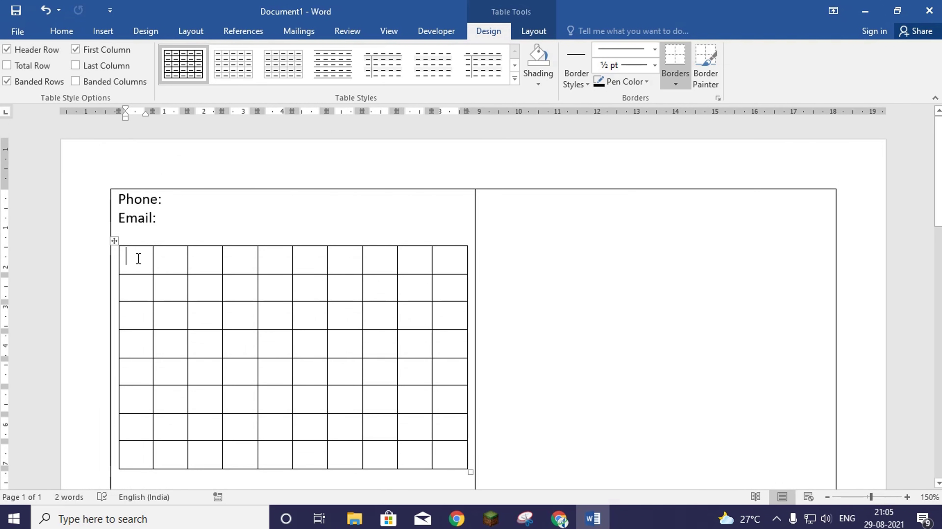
left_click_drag(146, 258, 447, 266)
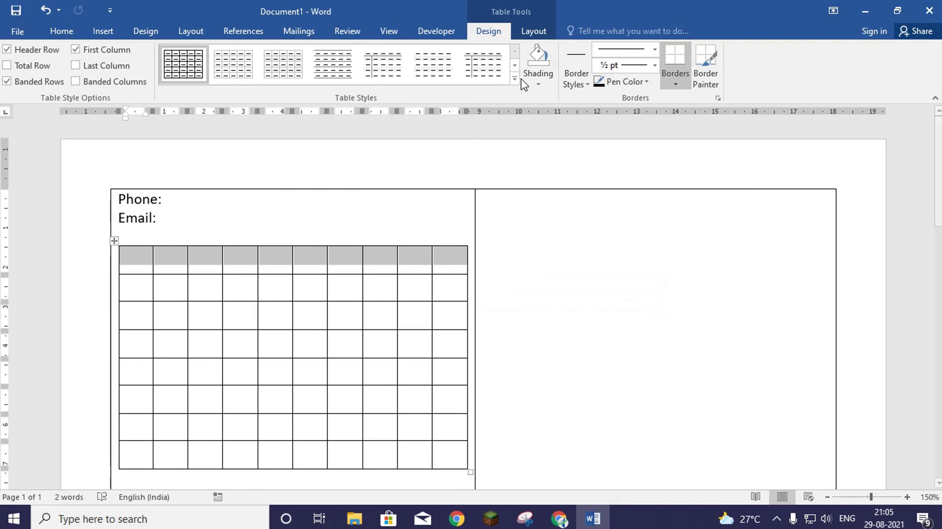
- Merge the inner table's first row into one cell and type 'TCS Soft Solutions Pvt. Ltd.'
left_click(534, 31)
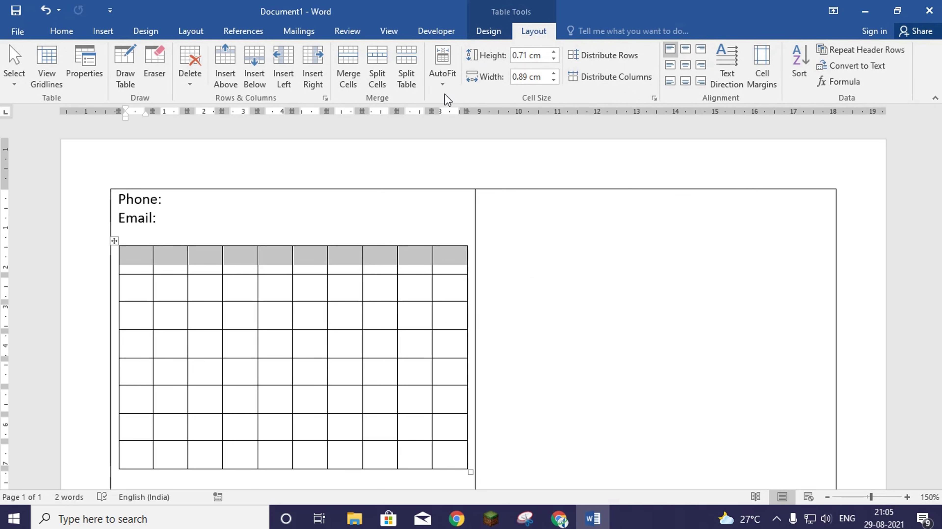
left_click(351, 66)
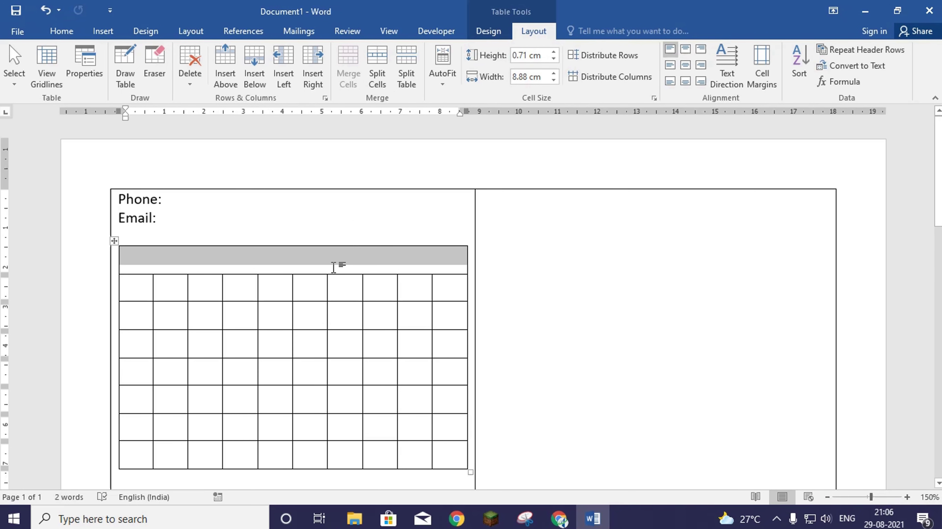
left_click(340, 265)
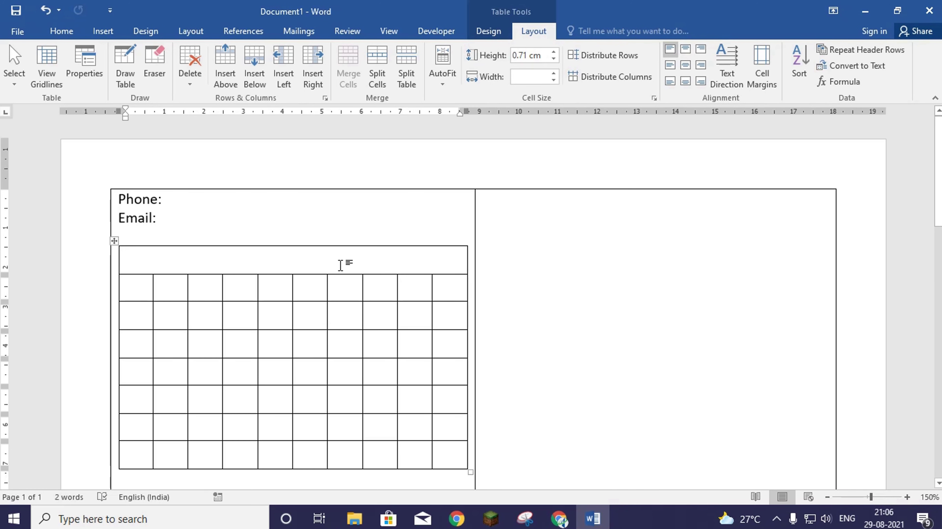
type("TCS ")
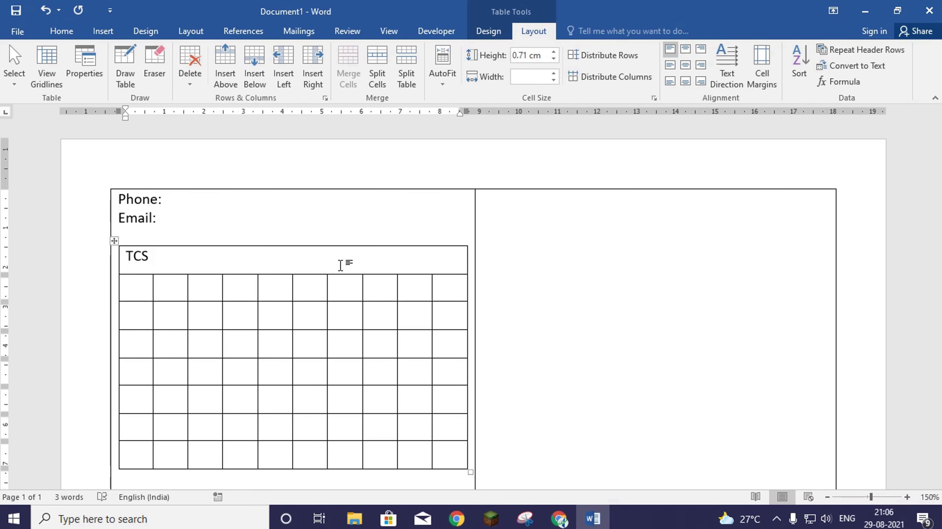
type("Soft Solutions")
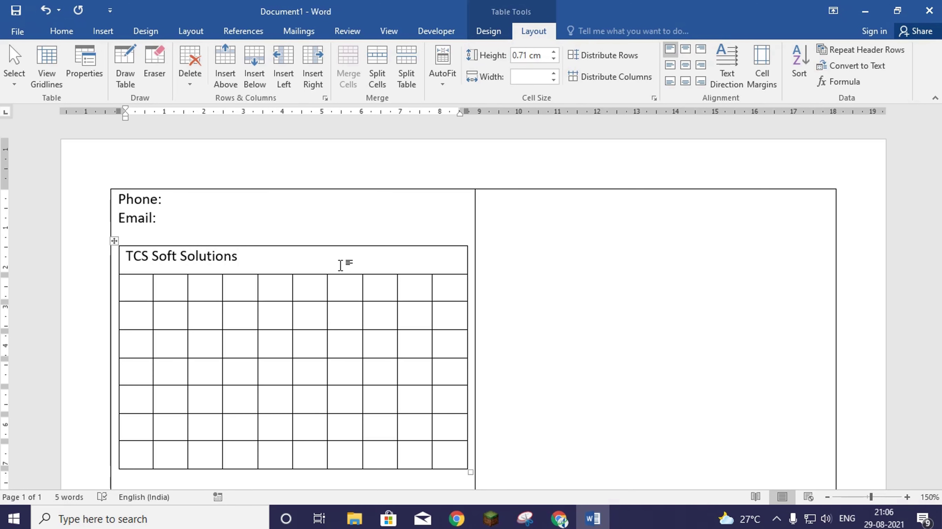
type(" Pvt. Ltd.")
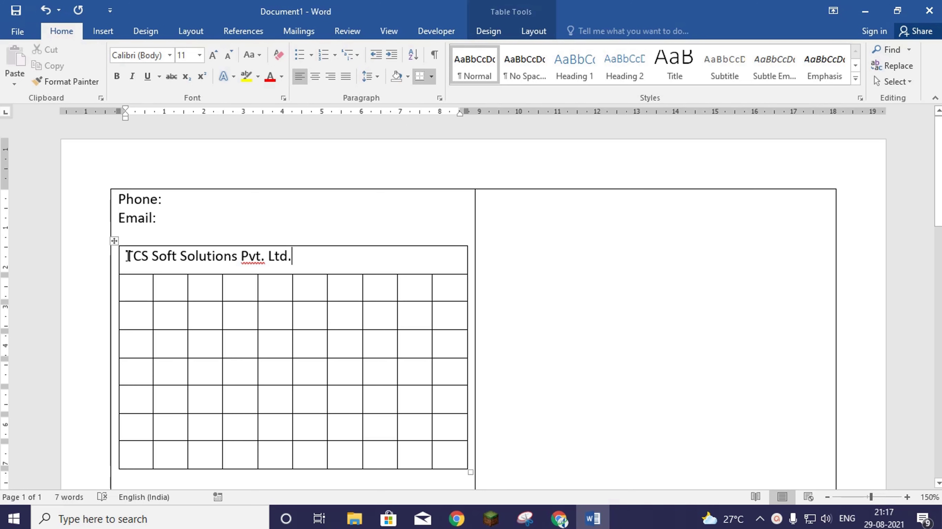
- Center and bold the company name, ignoring the spelling flag on Pvt
left_click_drag(126, 255, 295, 257)
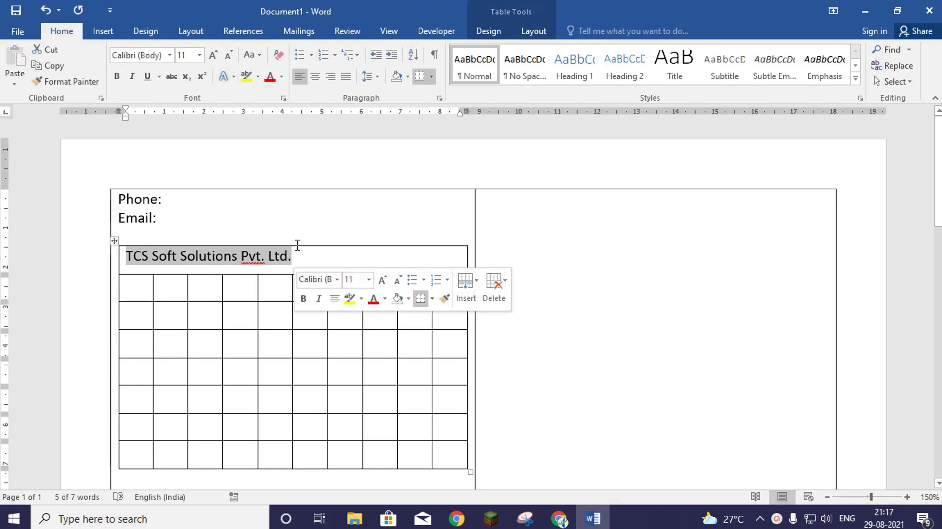
left_click(314, 77)
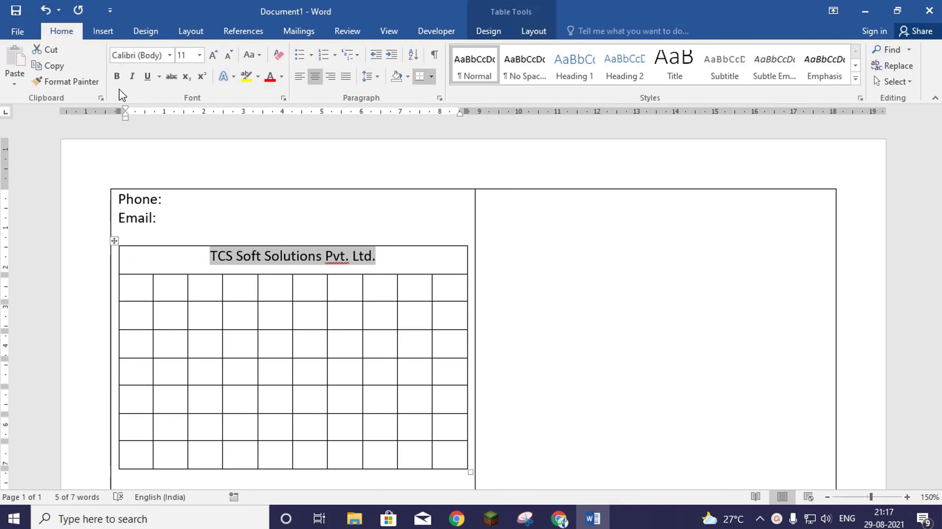
left_click(117, 77)
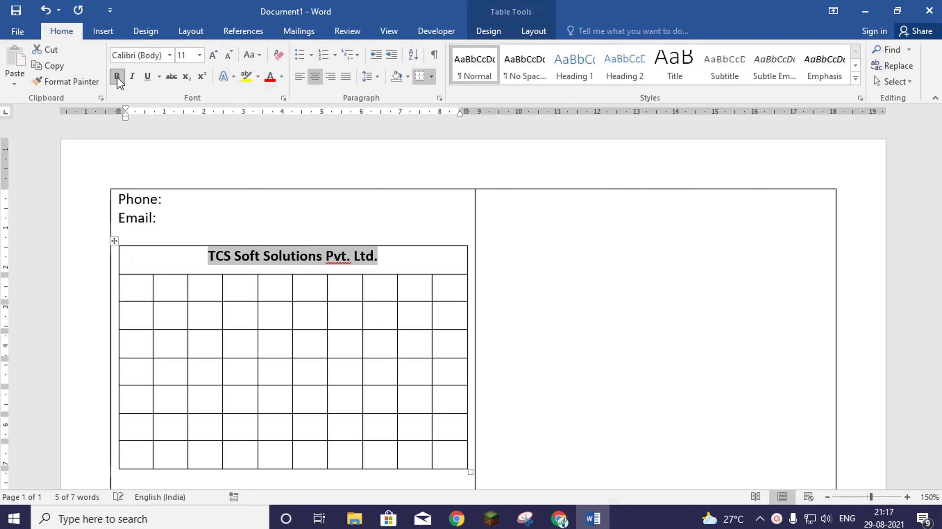
left_click(412, 260)
right_click(334, 256)
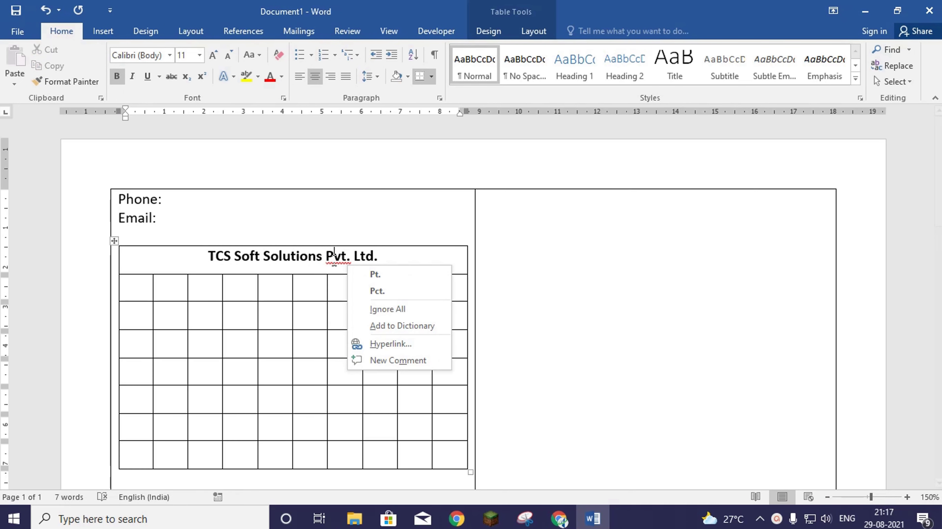
left_click(400, 310)
- Add 'Pay Slip For the Month July-2021' on a new line below the company name
left_click(393, 255)
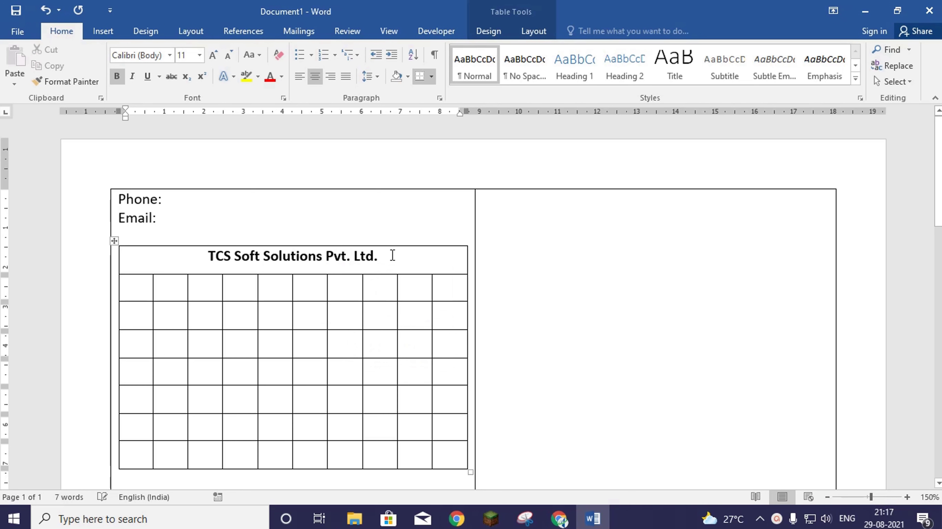
key("Return")
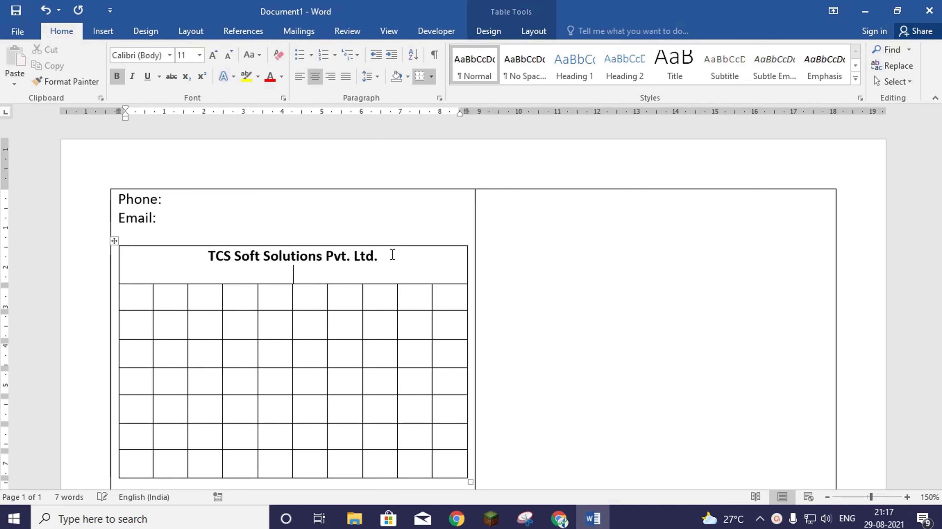
type("Pay Slip ")
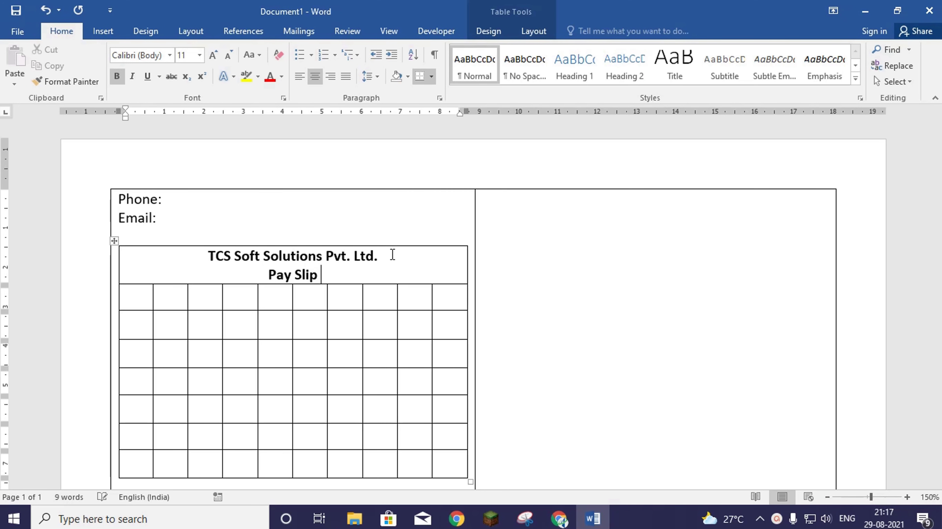
type("For t")
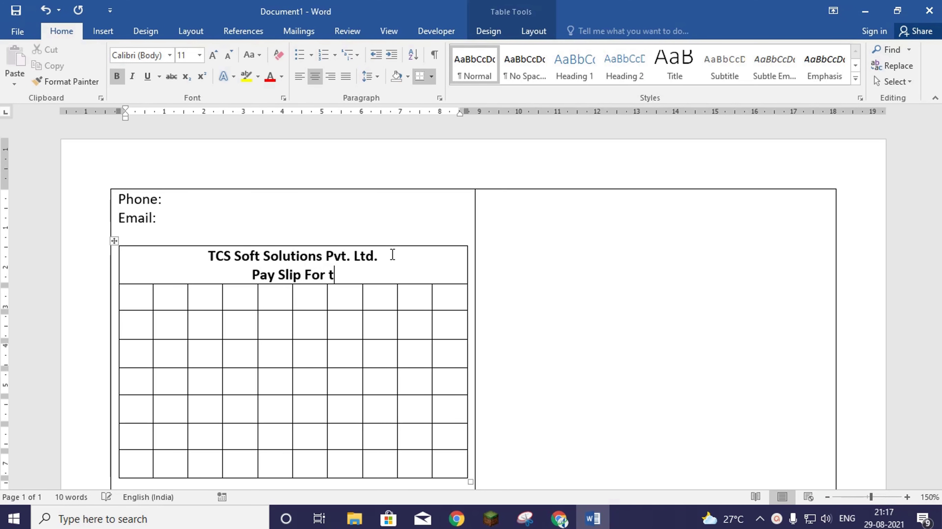
type("he Month ")
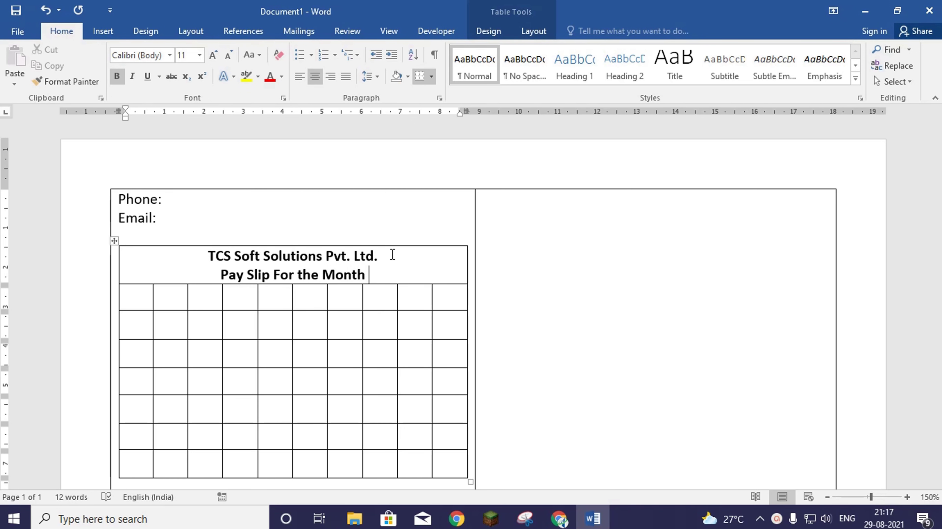
type("July")
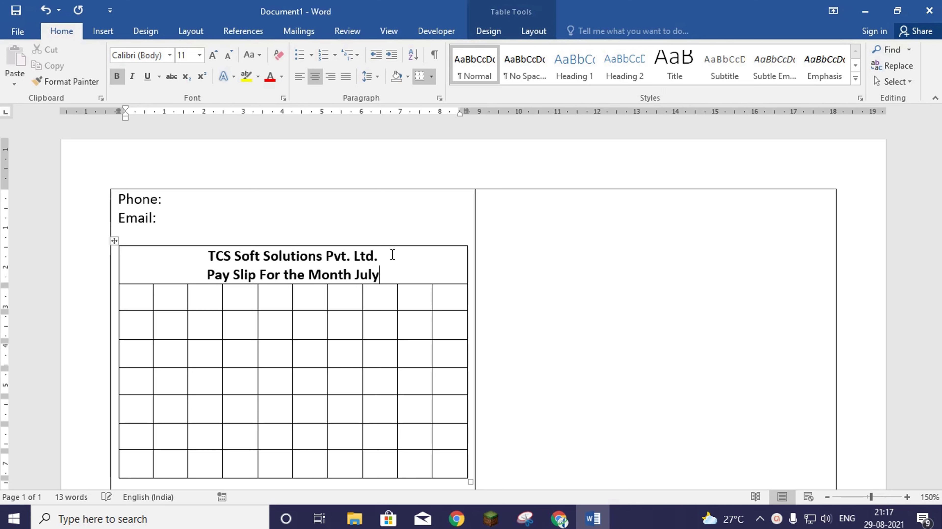
type("-2021")
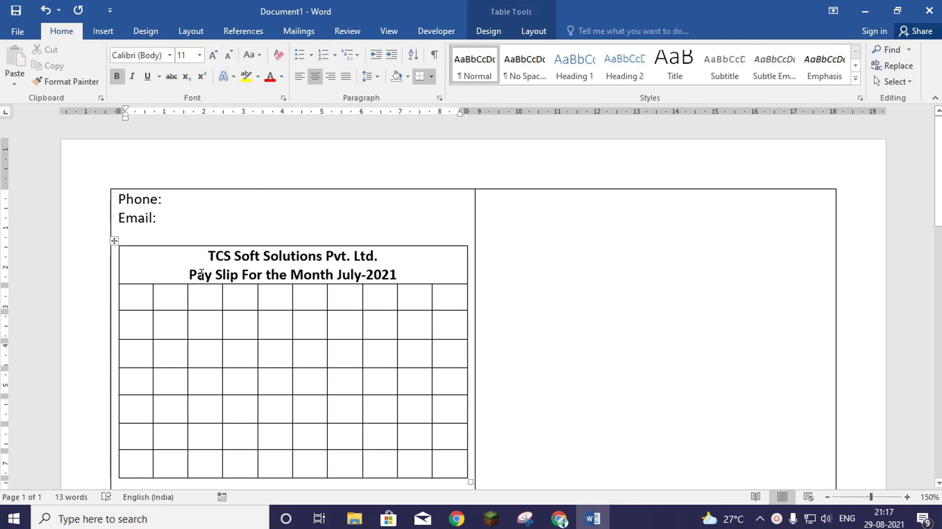
- Shrink the 'Pay Slip For the Month July-2021' line to 7 pt and remove its bold
left_click_drag(191, 274, 394, 273)
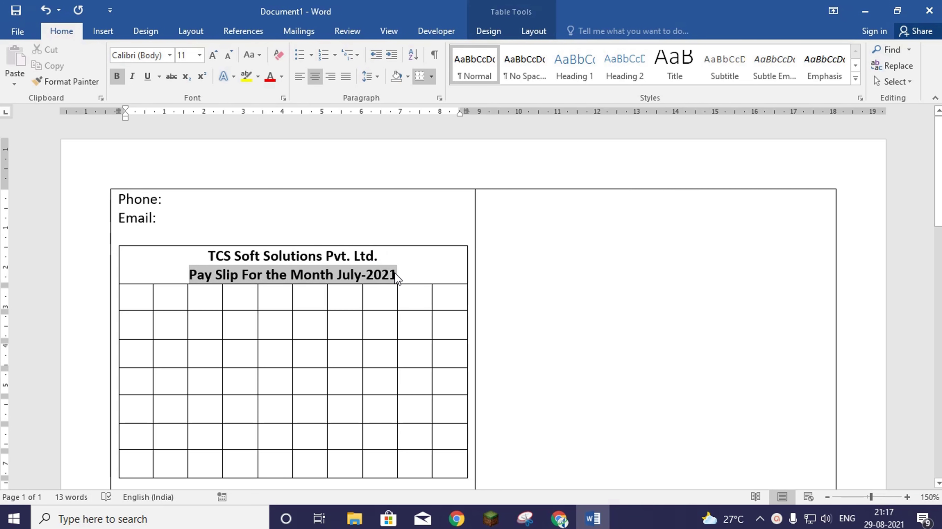
left_click(230, 58)
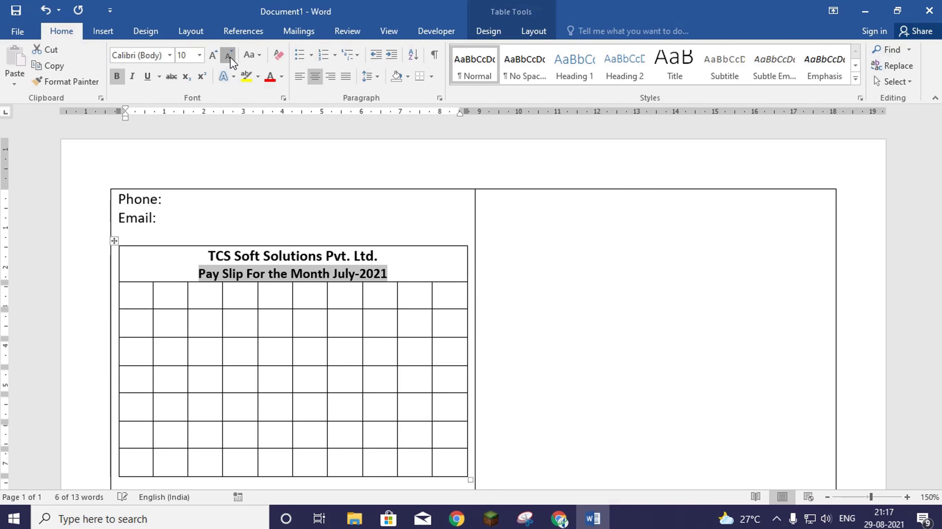
left_click(230, 58)
left_click(230, 58)
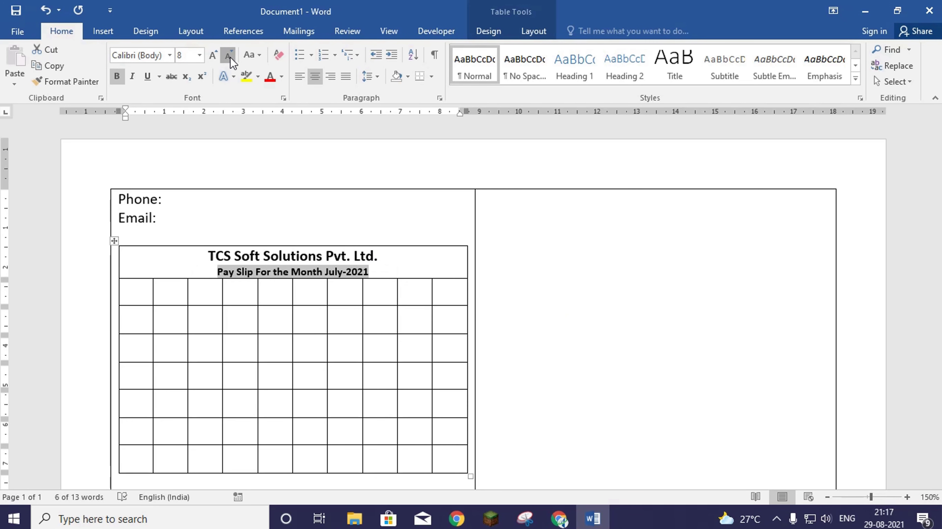
left_click(230, 59)
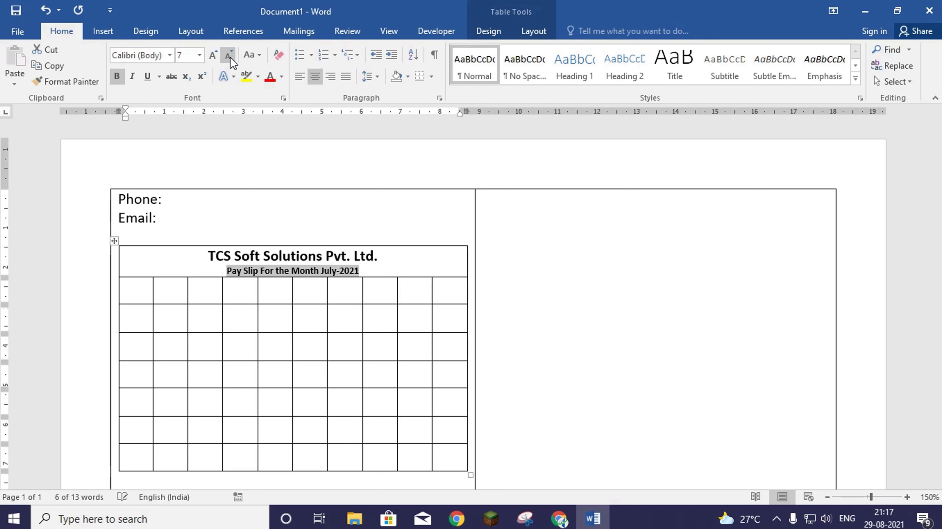
left_click(122, 76)
left_click(392, 255)
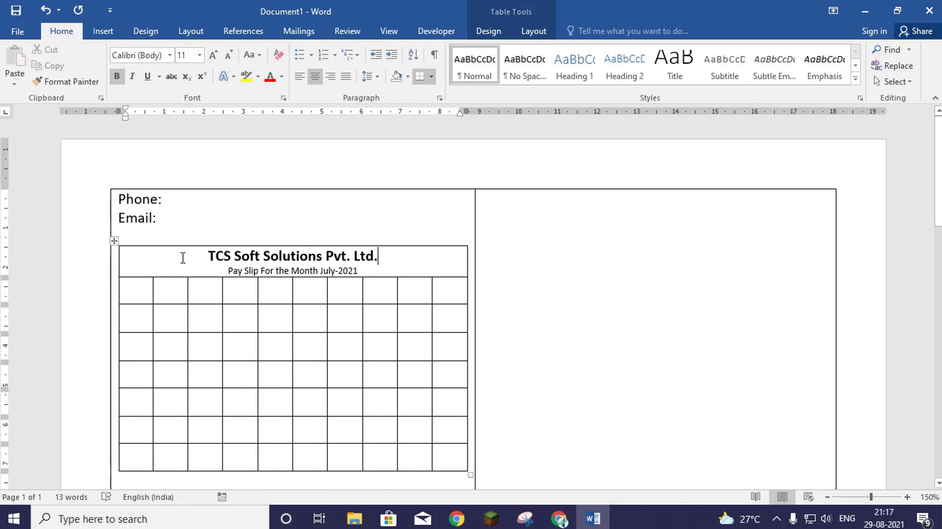
left_click(119, 260)
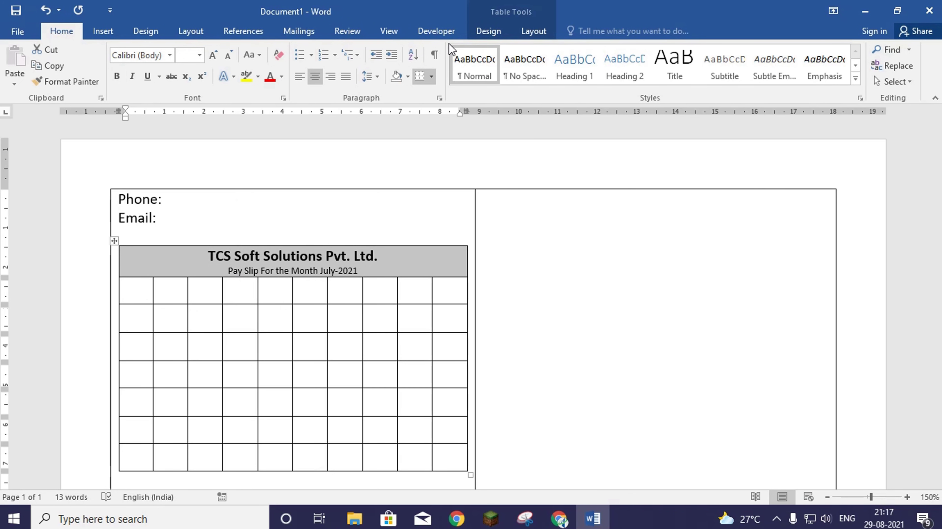
- Fill the table's title row with yellow shading
left_click(488, 30)
left_click(538, 84)
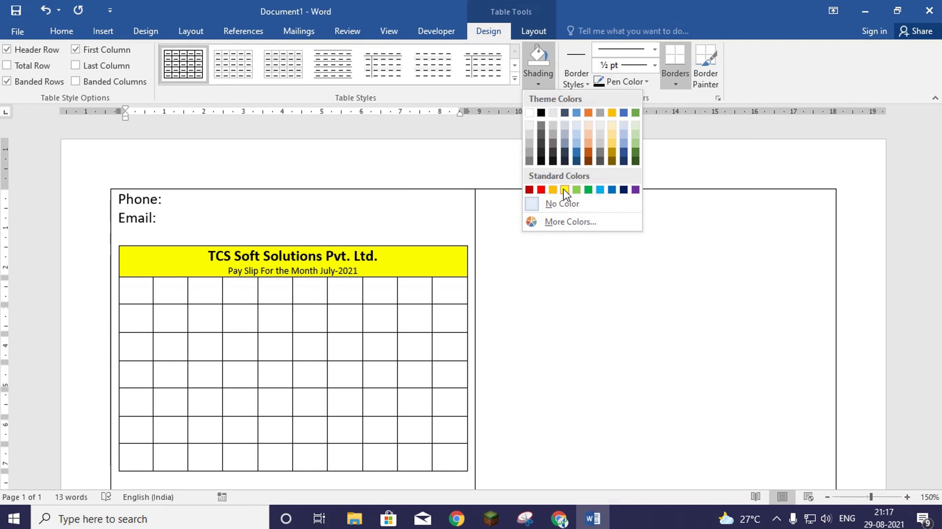
left_click(565, 189)
left_click(299, 259)
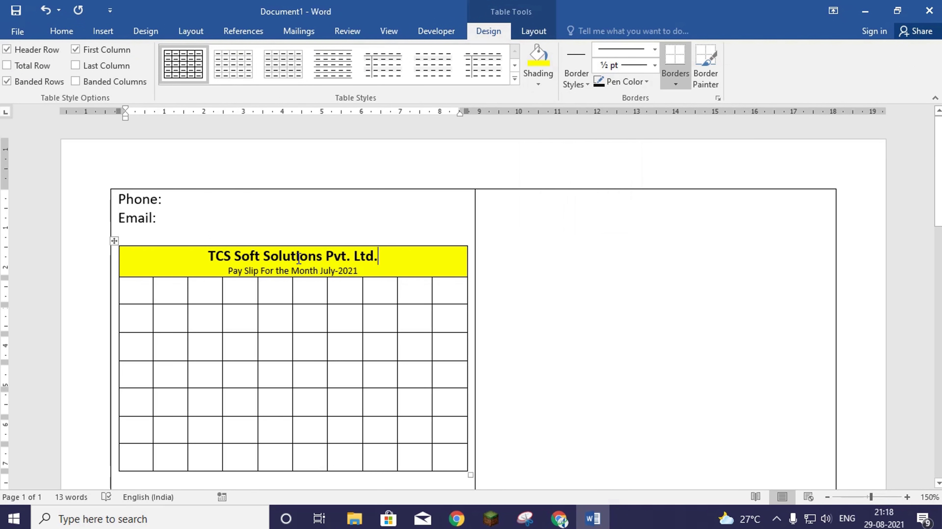
- Enlarge the company name TCS Soft Solutions Pvt. Ltd. to 12 pt
left_click_drag(206, 254, 387, 257)
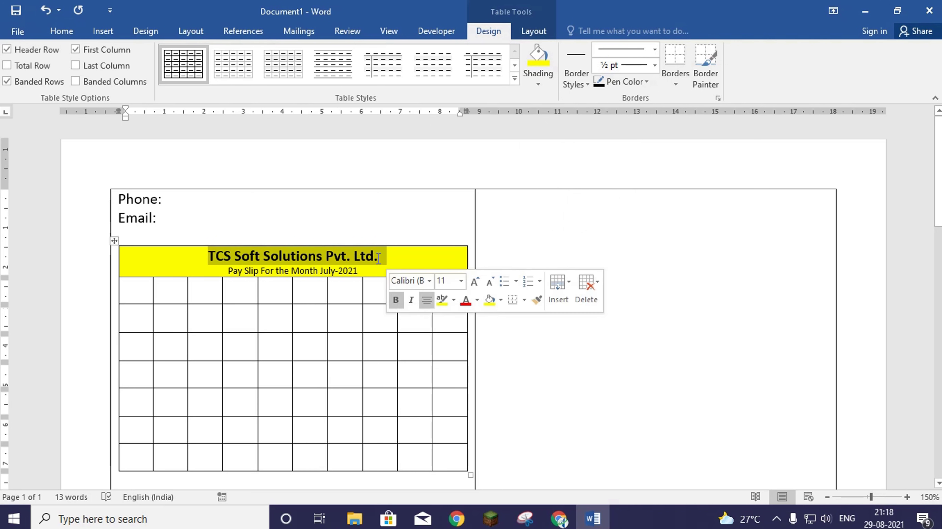
left_click(63, 31)
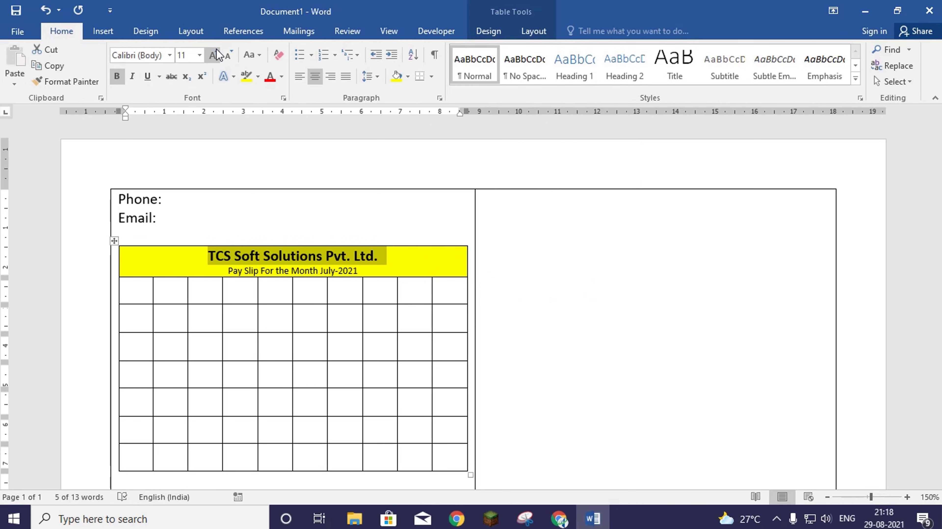
left_click(214, 55)
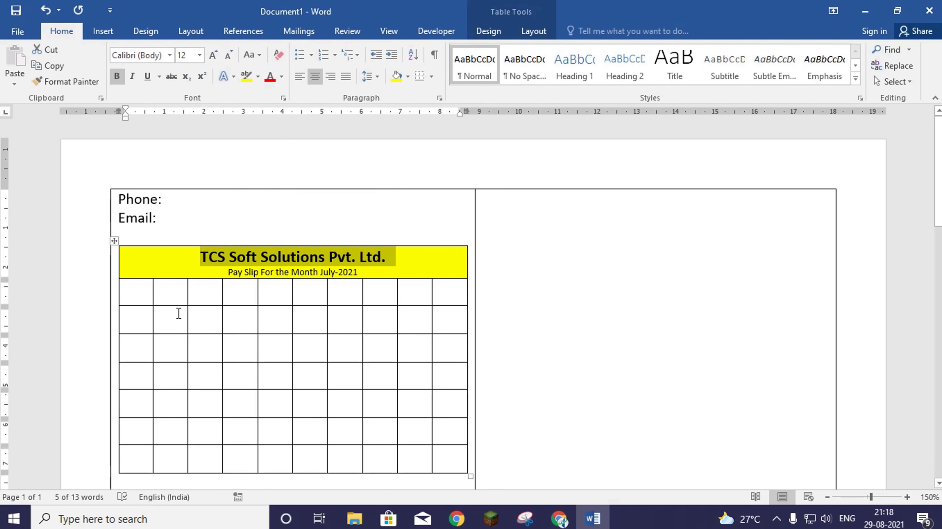
left_click(145, 293)
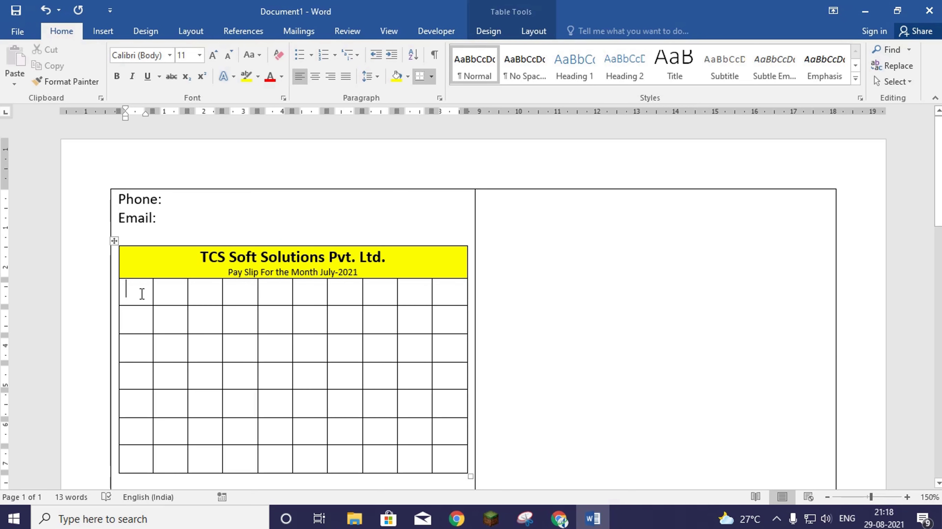
- Merge the first two cells of row 2 and enter EMP-ID
left_click_drag(142, 294, 183, 290)
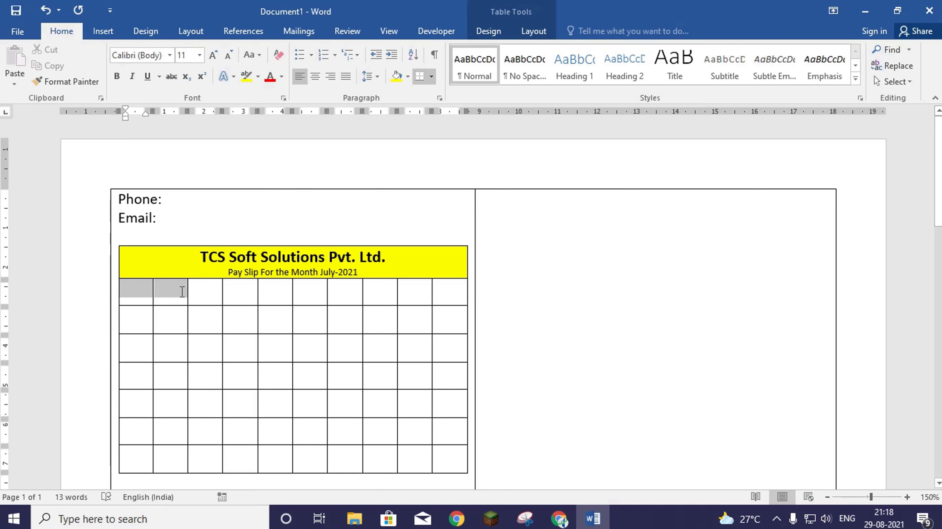
left_click(533, 31)
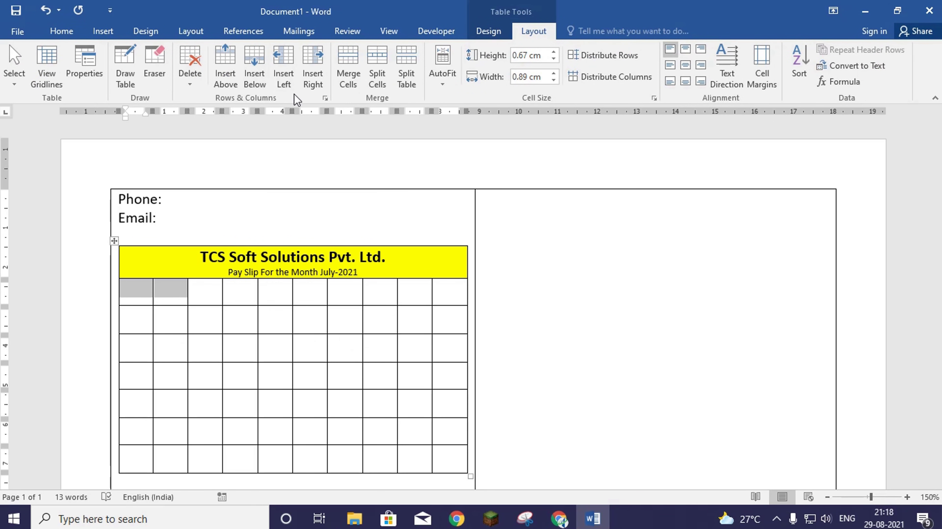
left_click(347, 74)
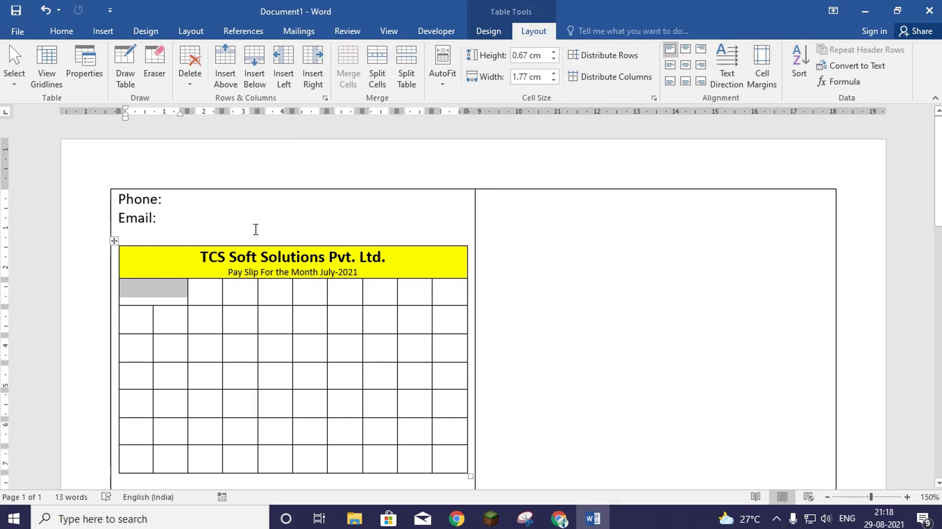
type("EMP")
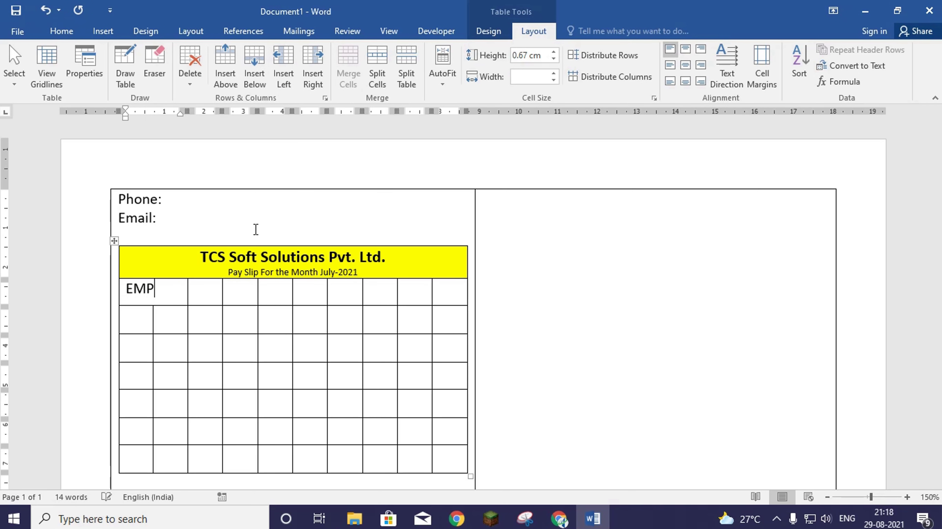
type("-ID")
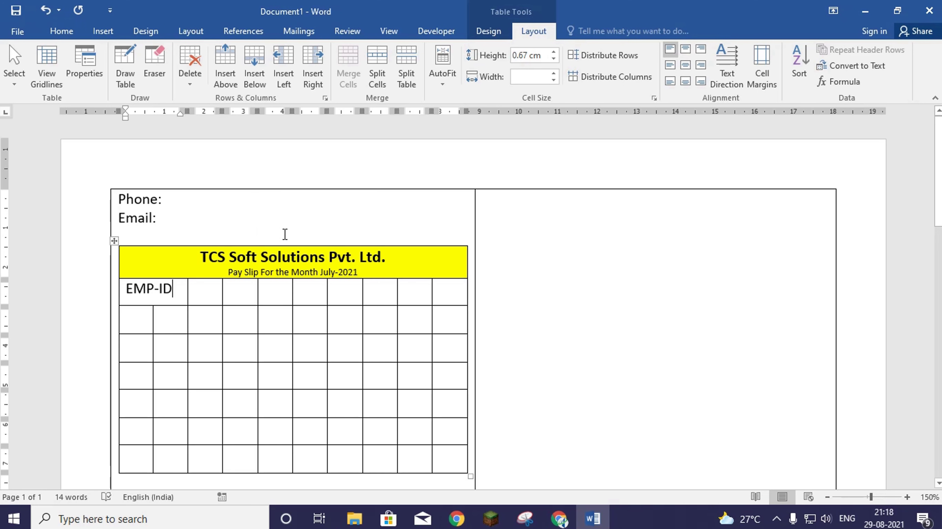
- Merge the next two groups of three cells and enter Attendance
left_click_drag(211, 290, 303, 294)
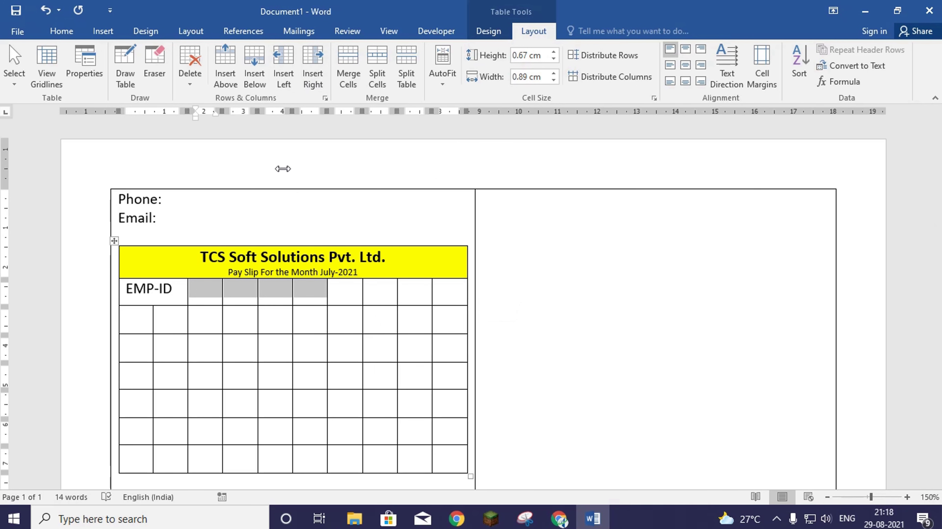
left_click_drag(204, 290, 275, 292)
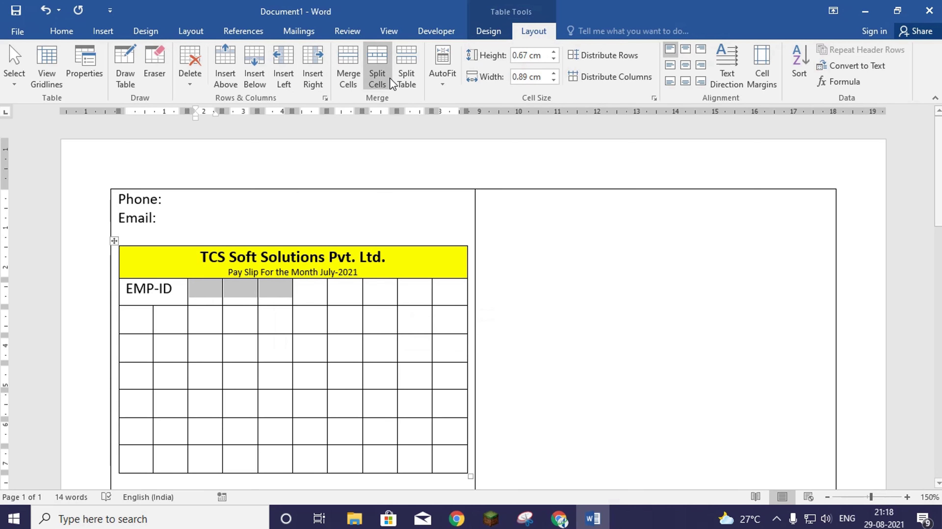
left_click(350, 62)
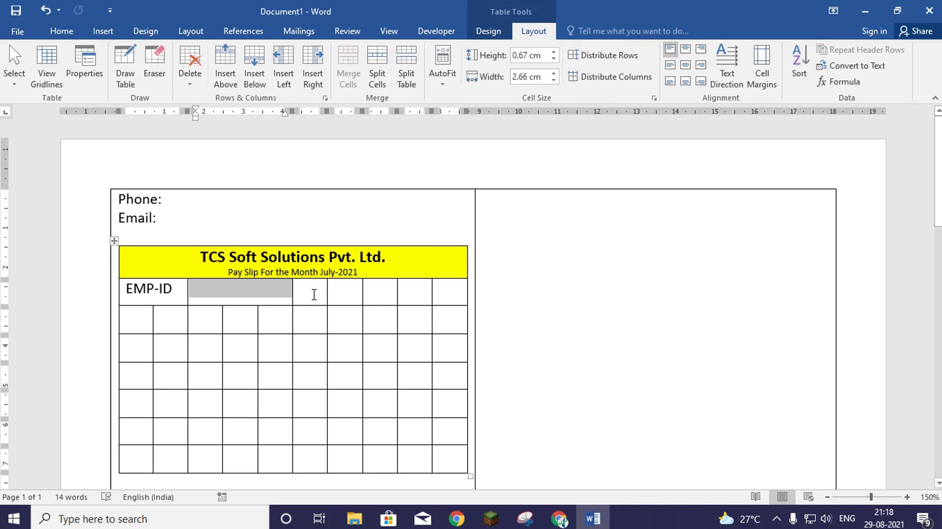
left_click_drag(313, 295, 372, 294)
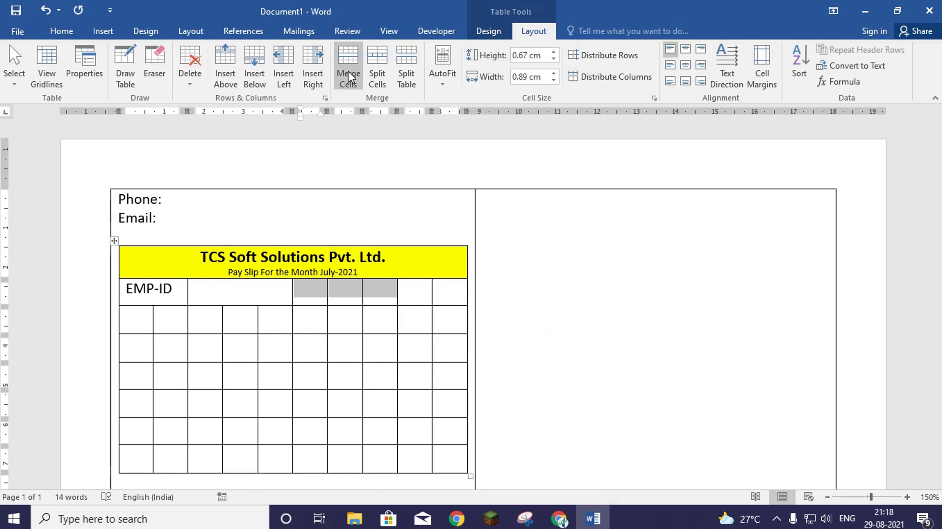
left_click(350, 76)
type("At")
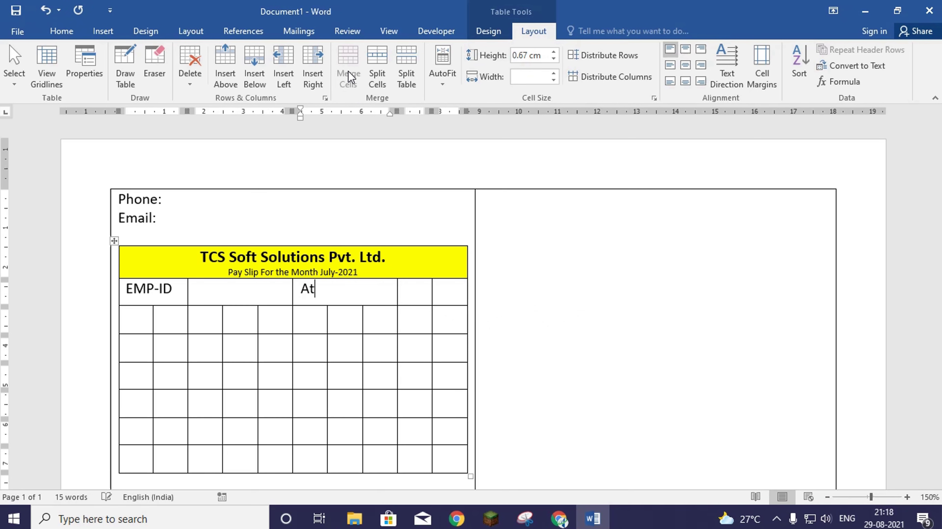
type("tendance")
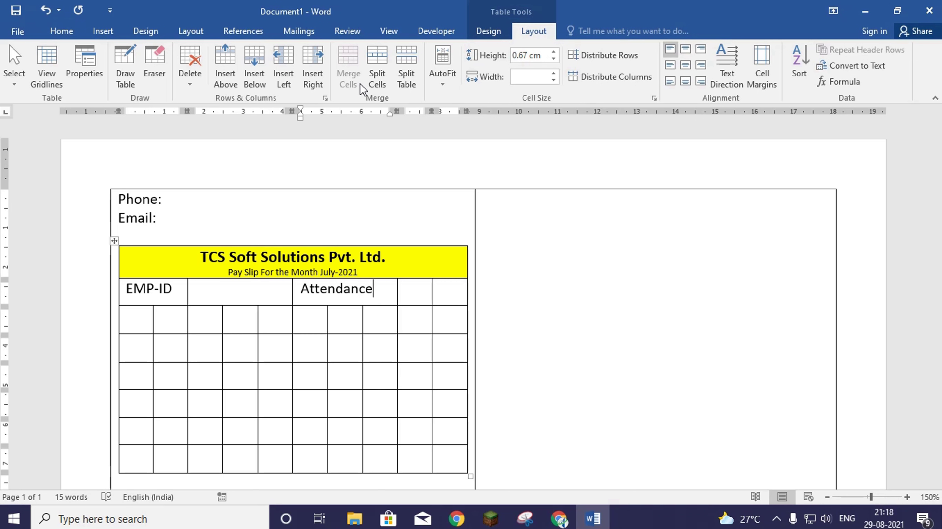
- Merge the two cells after Attendance and the first two cells of the next row
left_click_drag(414, 288, 434, 286)
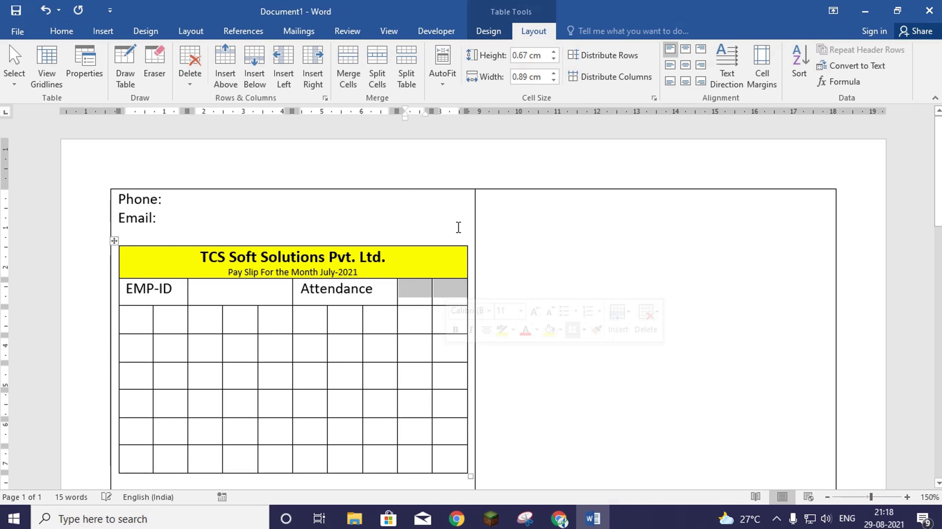
left_click(348, 66)
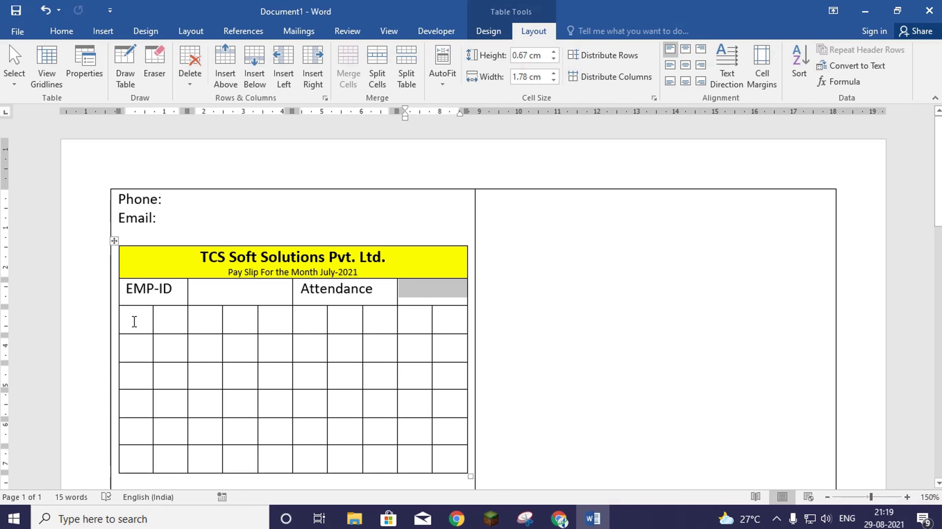
left_click_drag(136, 323, 182, 326)
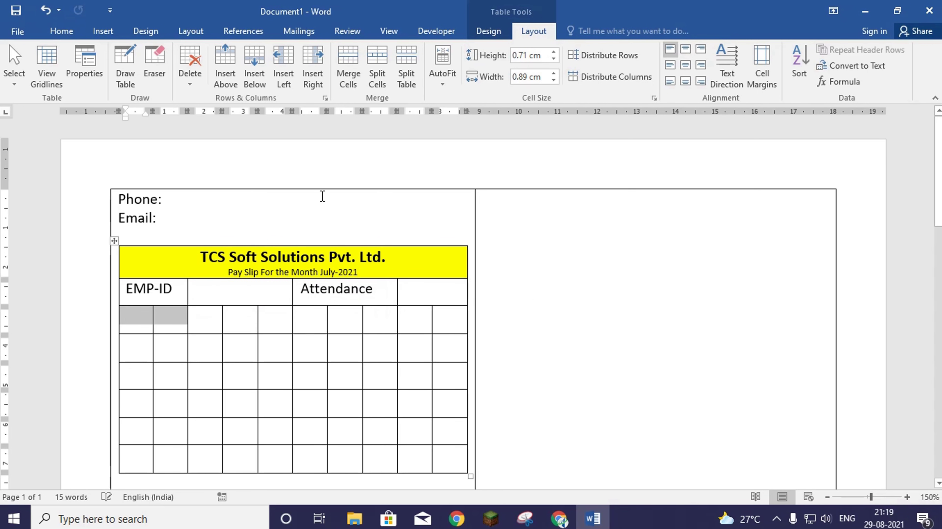
left_click(348, 66)
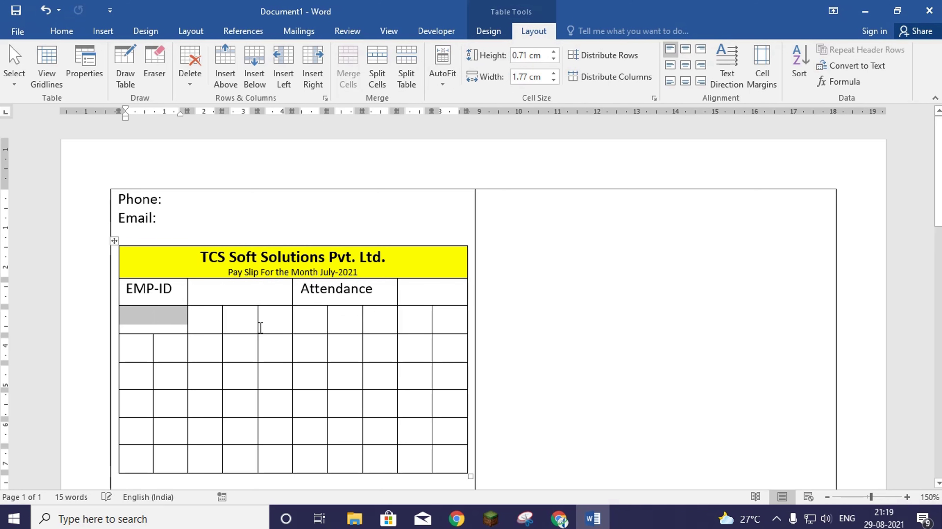
left_click(162, 324)
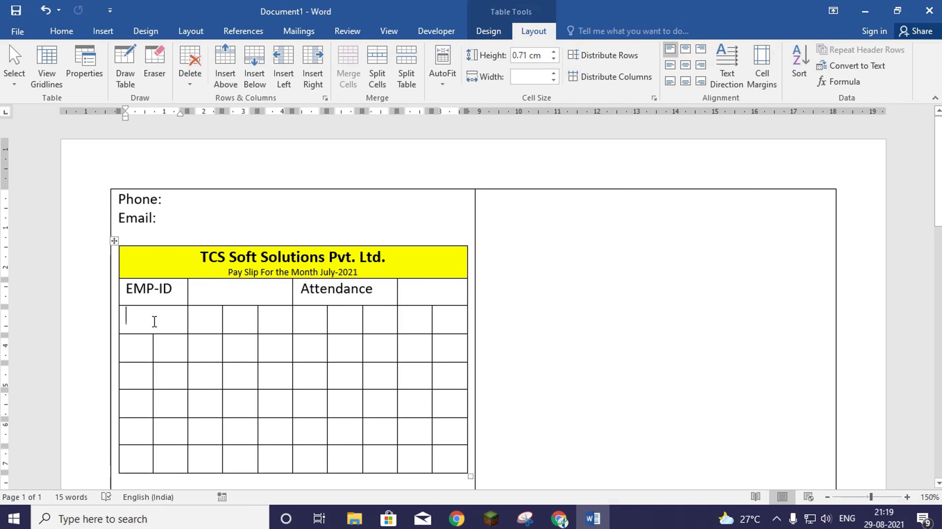
- Enter 'Emp Name', ignore its spelling flag, and widen the column to fit one line
type("Emp")
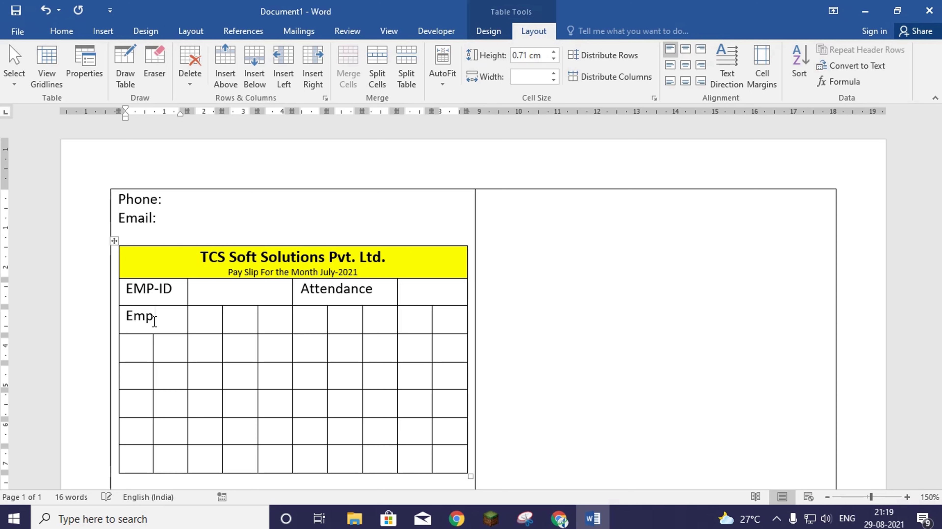
type(" Name")
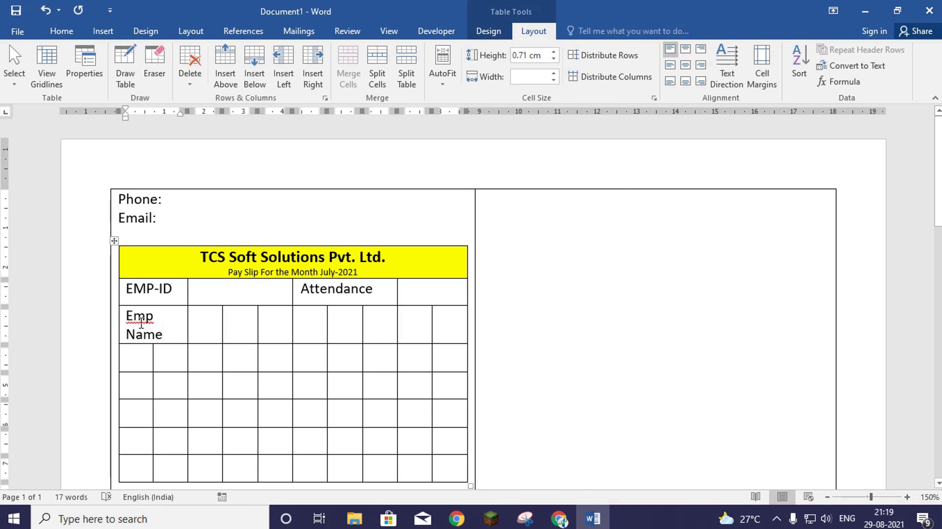
right_click(141, 321)
left_click(206, 419)
left_click_drag(188, 322, 198, 323)
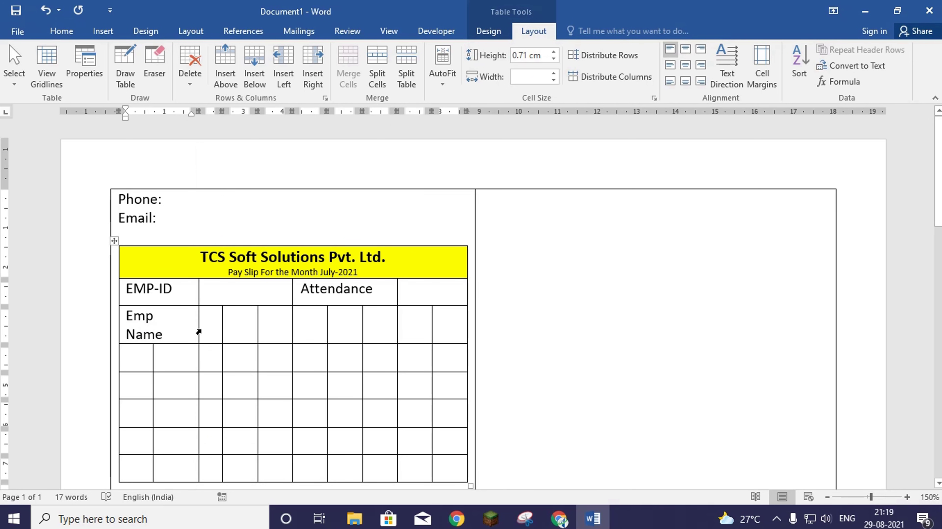
left_click_drag(198, 328, 206, 329)
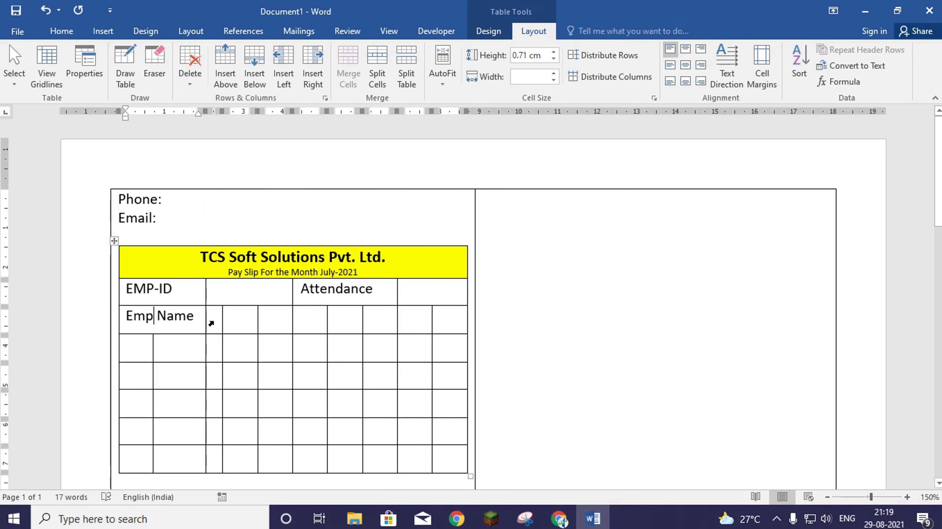
- Merge the remaining cells of the Emp Name row into one wide cell
left_click(211, 324)
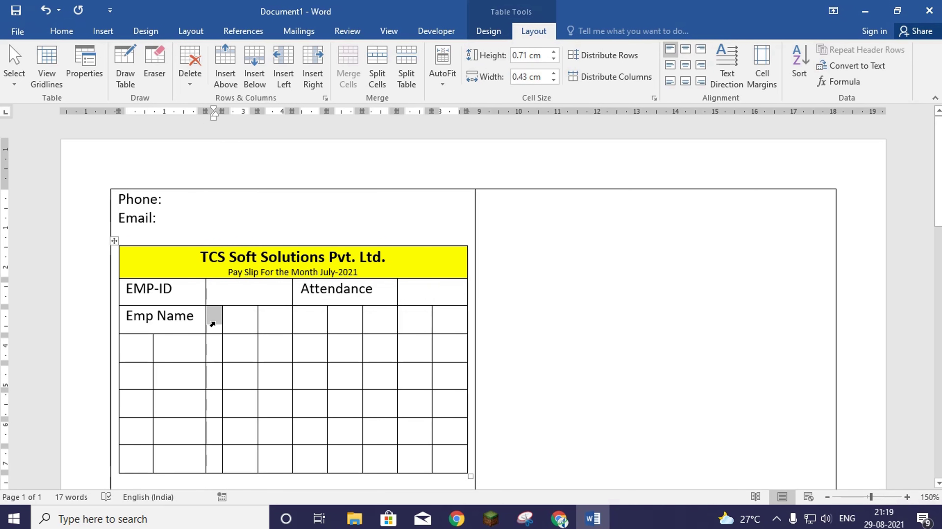
left_click_drag(213, 324, 242, 320)
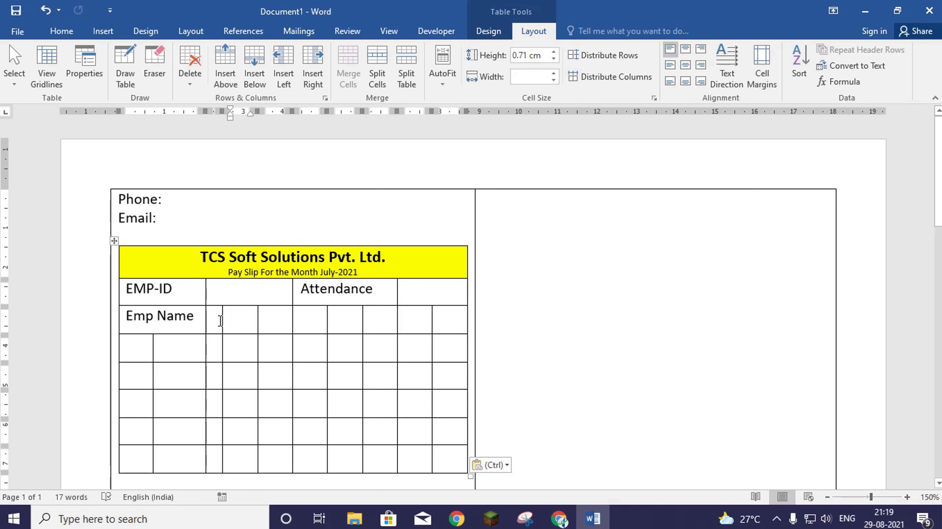
key("ctrl+z")
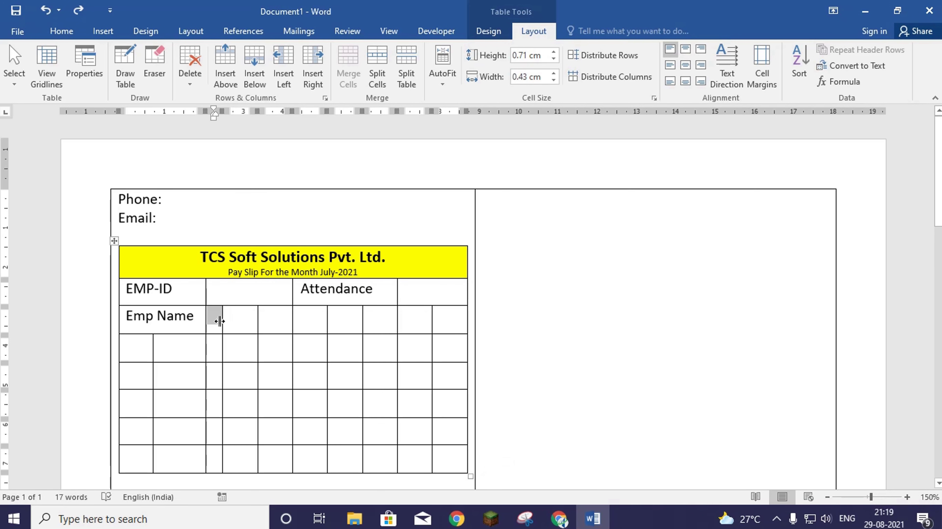
left_click_drag(216, 319, 447, 322)
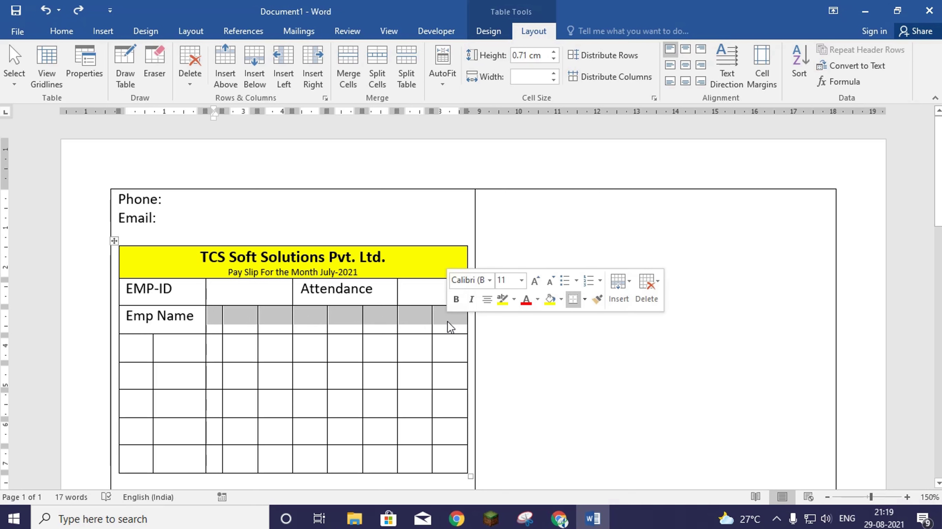
left_click(350, 67)
left_click(190, 349)
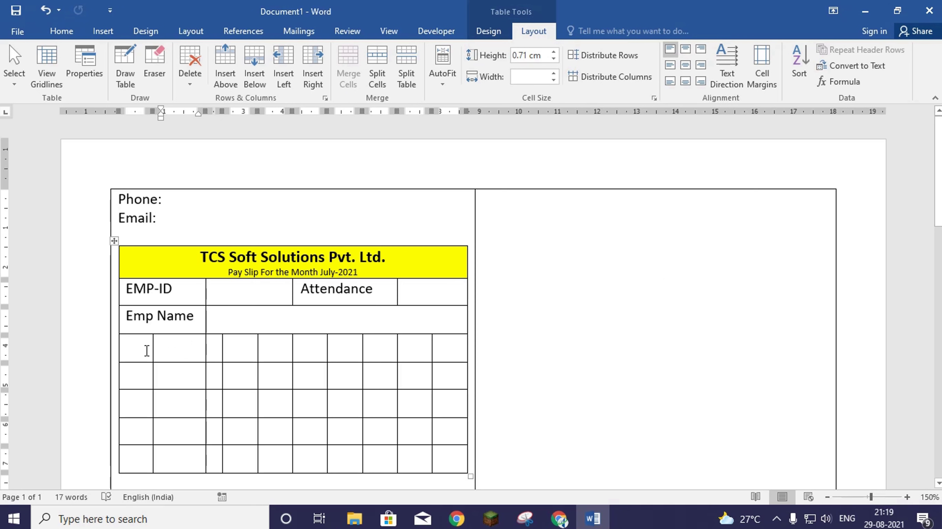
- Merge the row below Emp Name into groups of 3, 3, 2, 2 cells and align its first border with Emp Name
left_click_drag(146, 351, 214, 352)
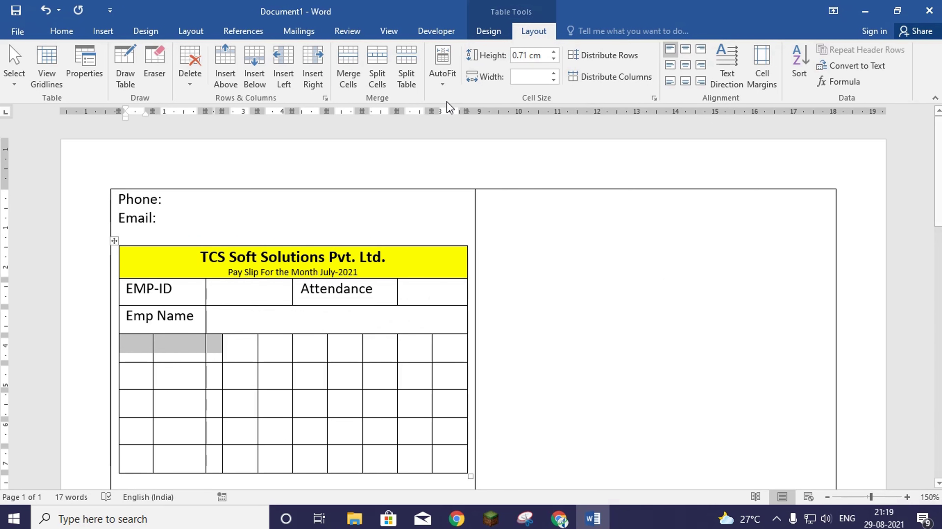
left_click(349, 61)
left_click(254, 353)
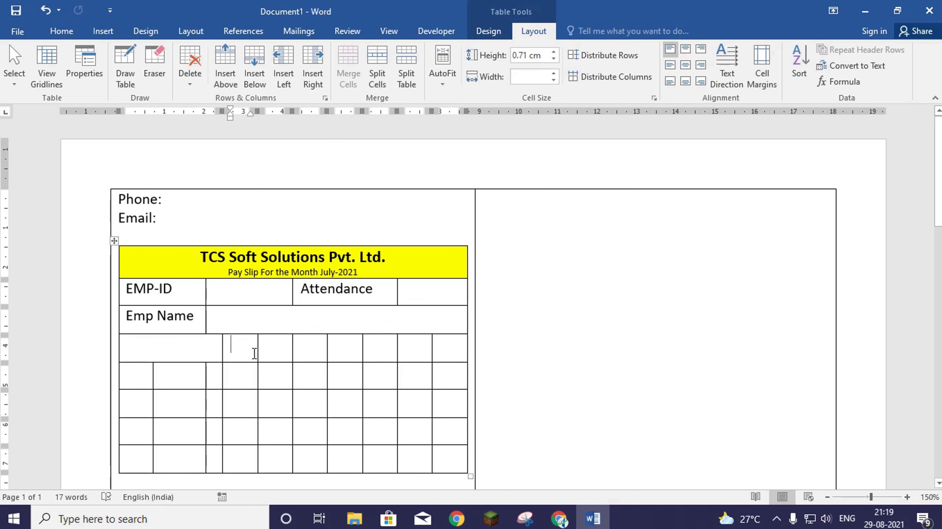
left_click_drag(254, 350, 386, 349)
left_click(341, 58)
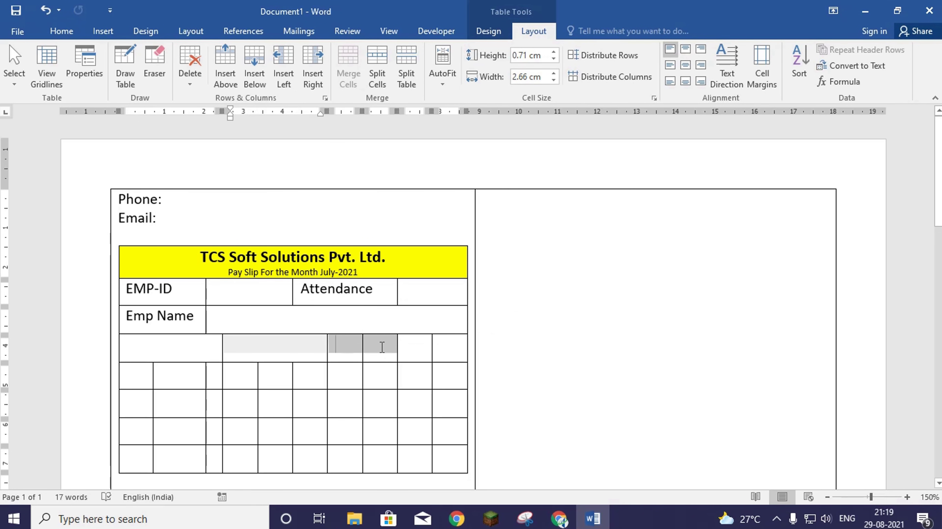
left_click(350, 65)
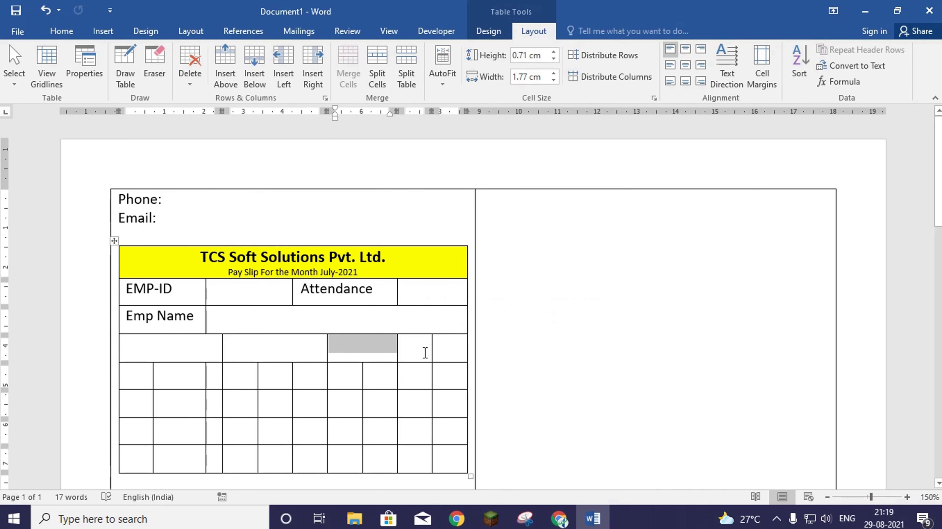
left_click_drag(420, 352, 456, 353)
left_click(358, 75)
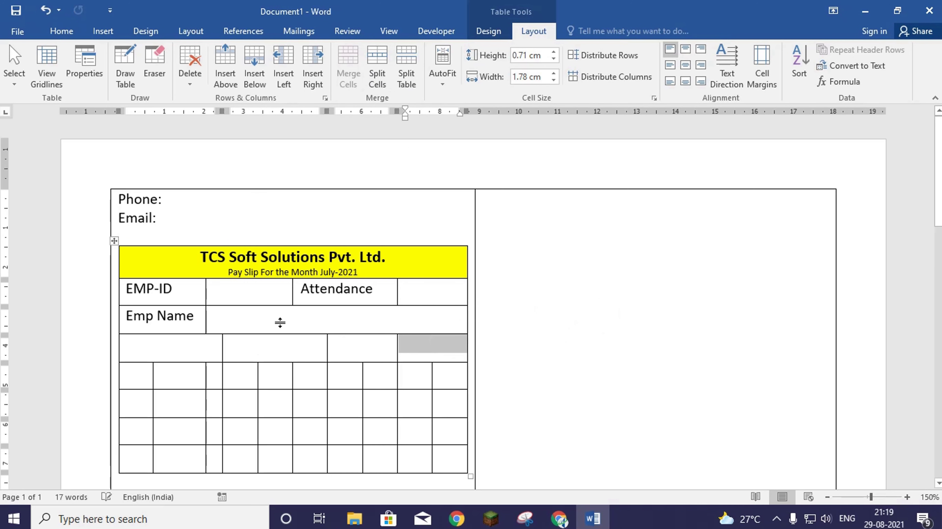
left_click(196, 351)
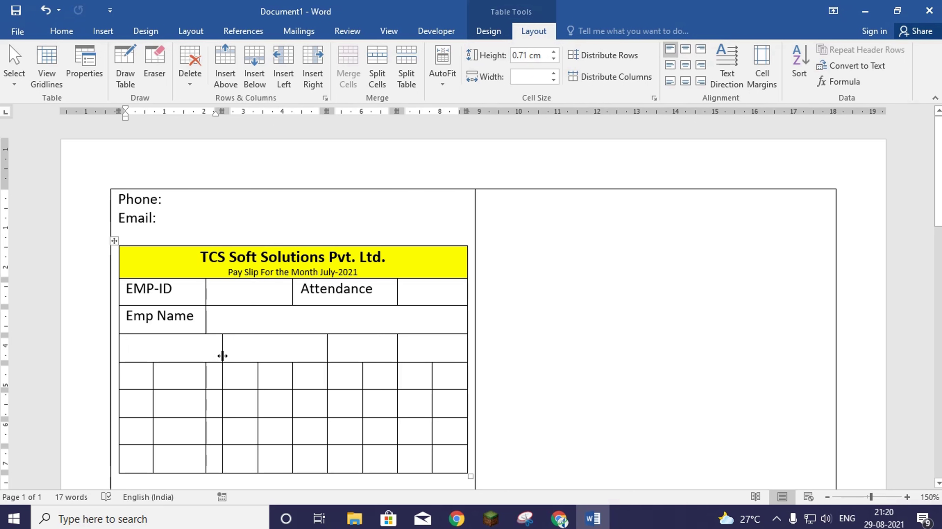
left_click_drag(222, 353, 205, 353)
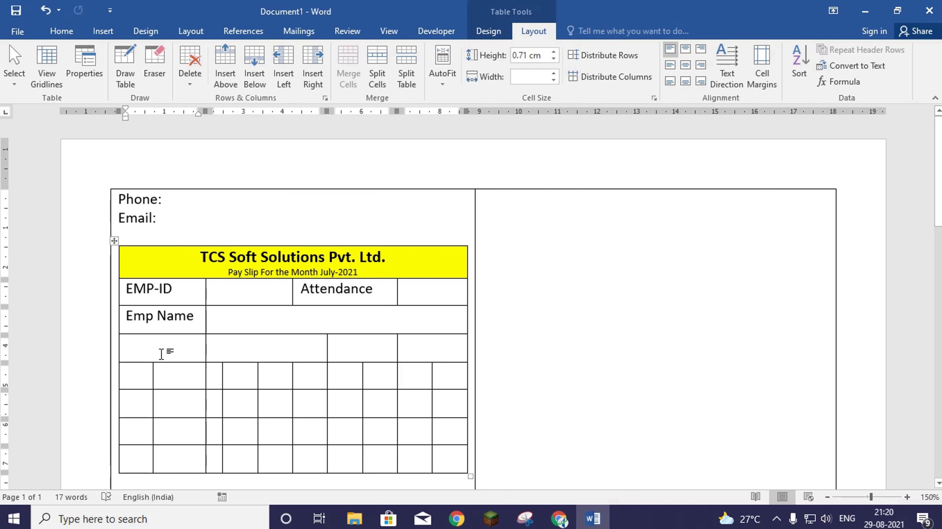
- Enter the headings Earnings, Amount, Deductions and Amount across the row's four cells
type("Earnin")
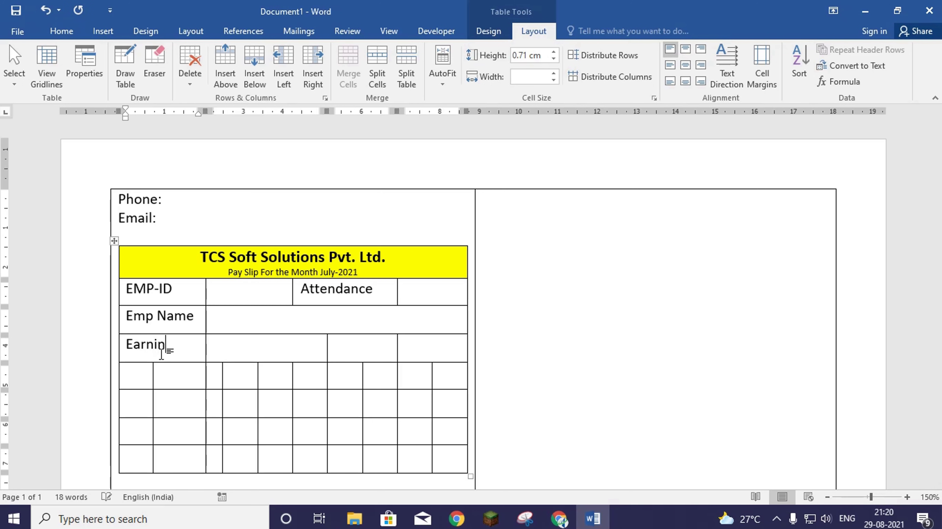
type("gs")
key("Tab")
type("Amount")
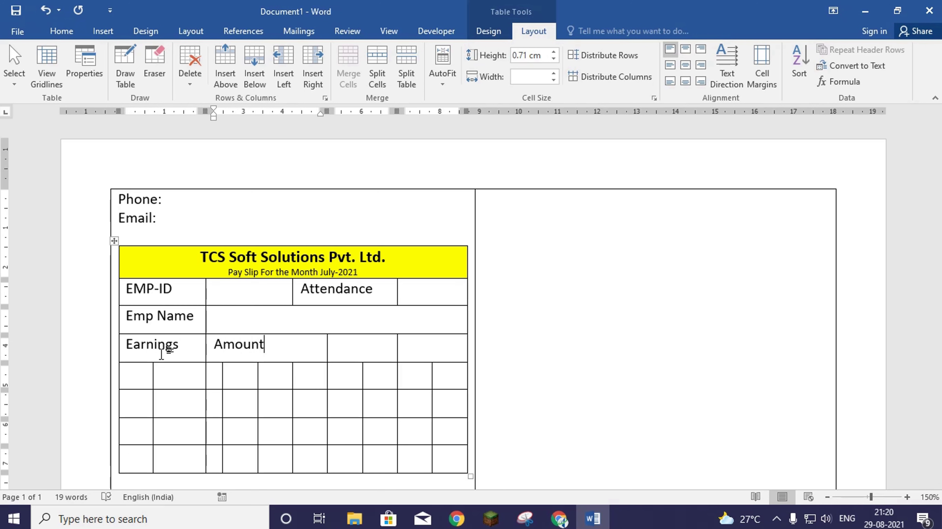
key("Tab")
type("Deduc")
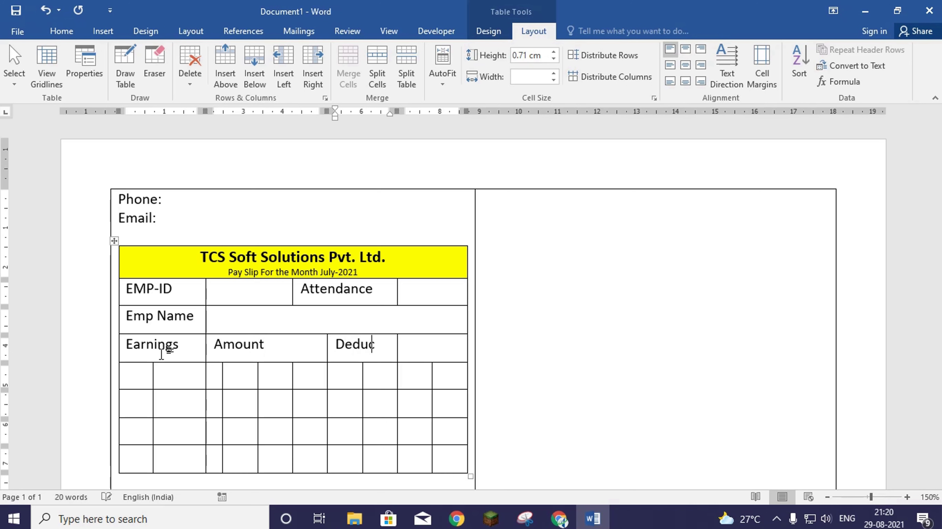
type("tion")
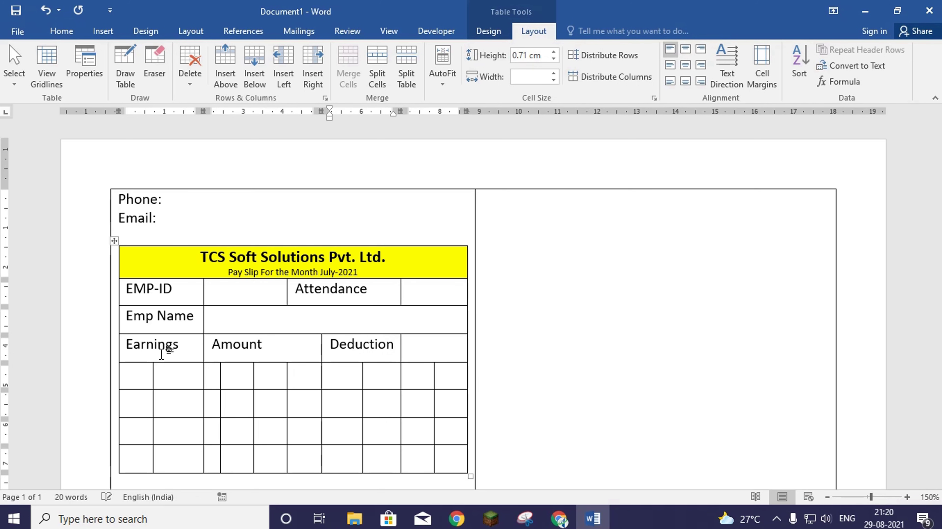
type("s")
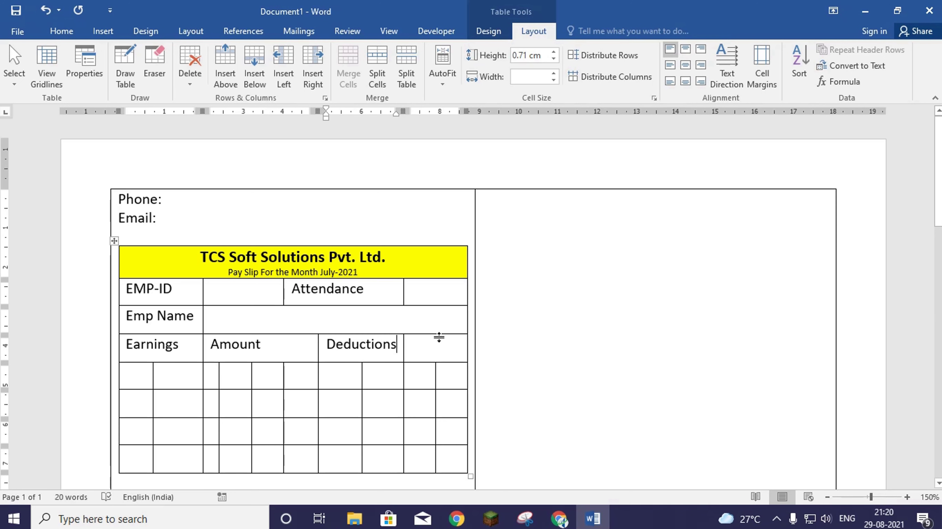
left_click(417, 343)
type("aMOUNT")
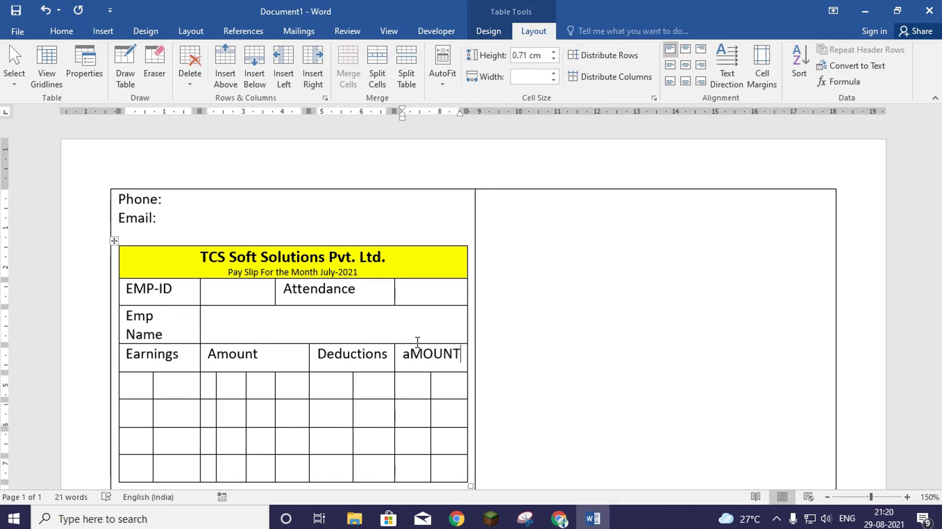
key("BackSpace")
key("BackSpace")
key("BackSpace")
key("BackSpace")
key("BackSpace")
key("BackSpace")
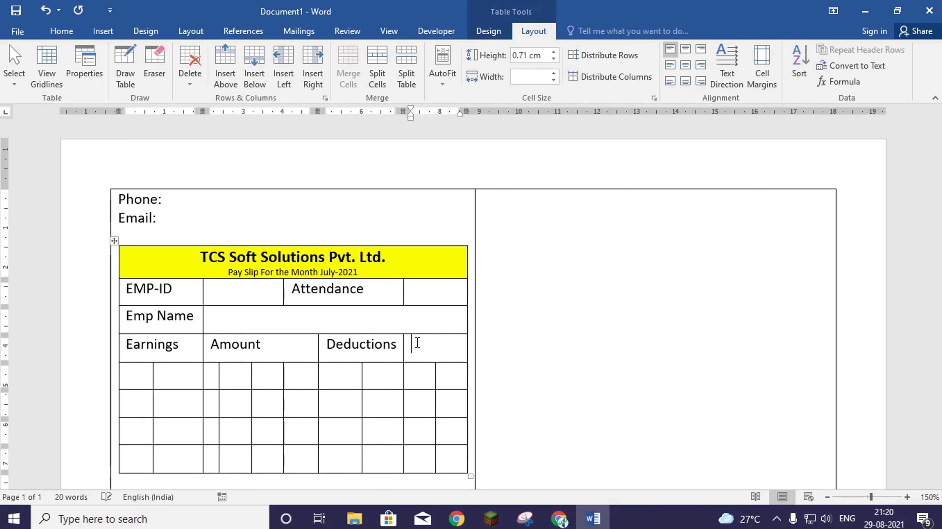
type("Amount")
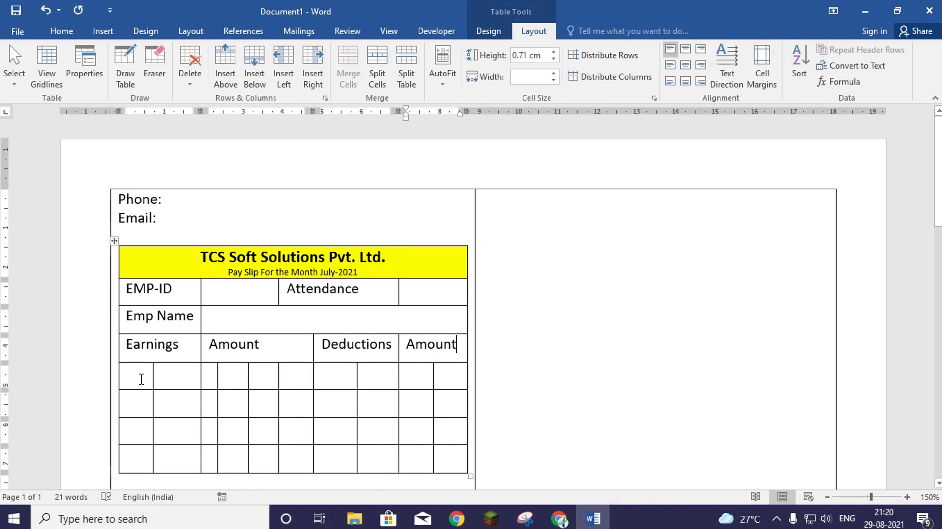
- List Basic Salary, HRA, Special Allowance and Medical Allowance under Earnings, fixing the Allowance typo
scroll(141, 378, "down", 2)
scroll(141, 378, "up", 1)
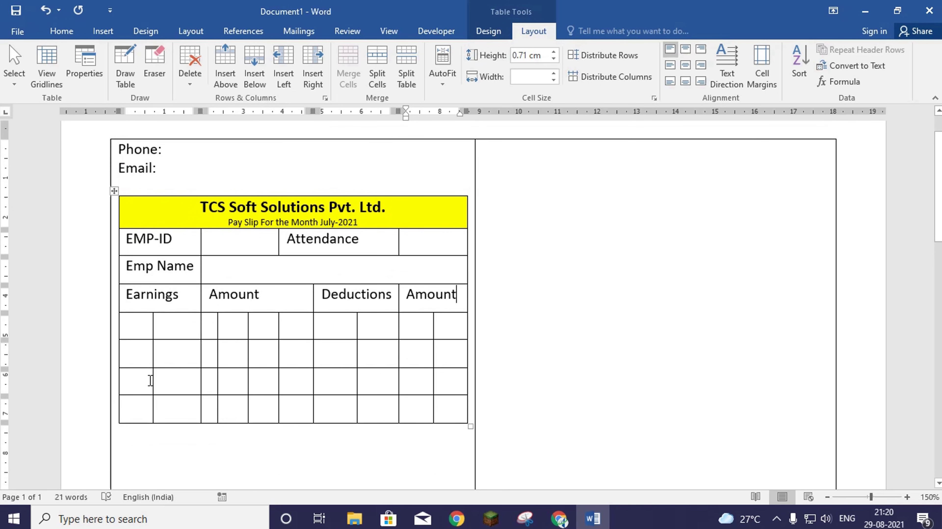
scroll(151, 380, "down", 1)
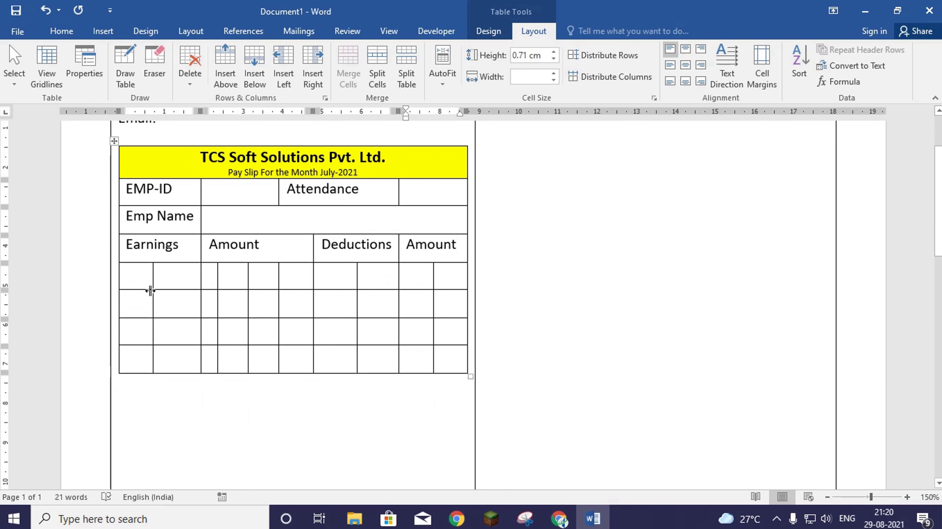
left_click(143, 276)
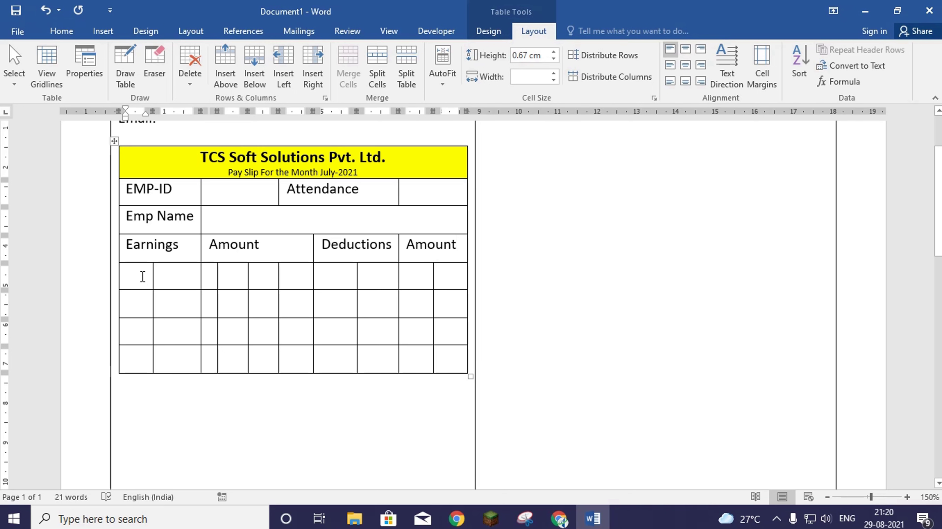
type("Ba")
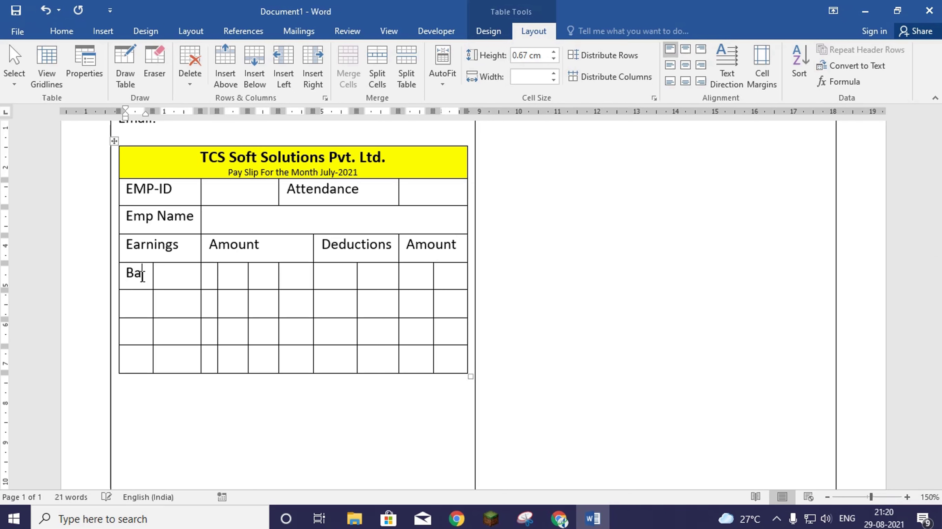
type("sic Salary")
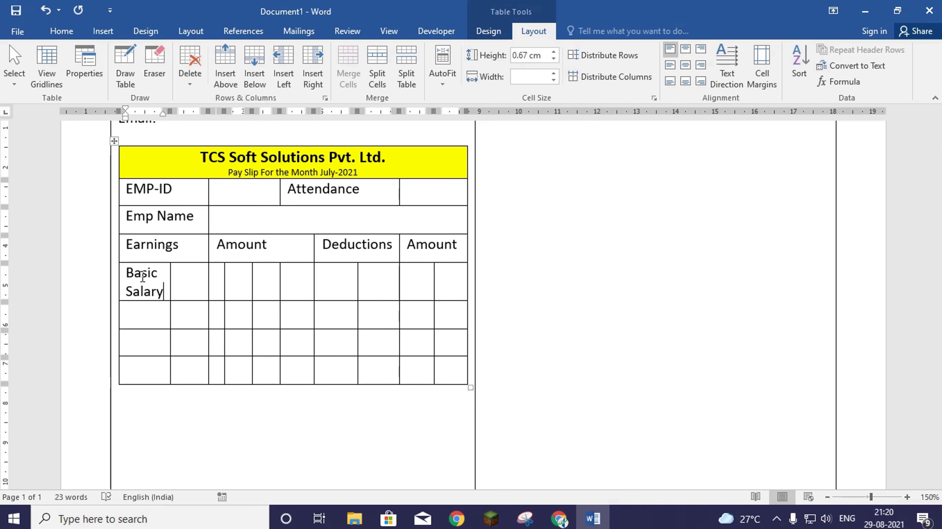
key("Down")
type("HRA")
key("Down")
type("Special")
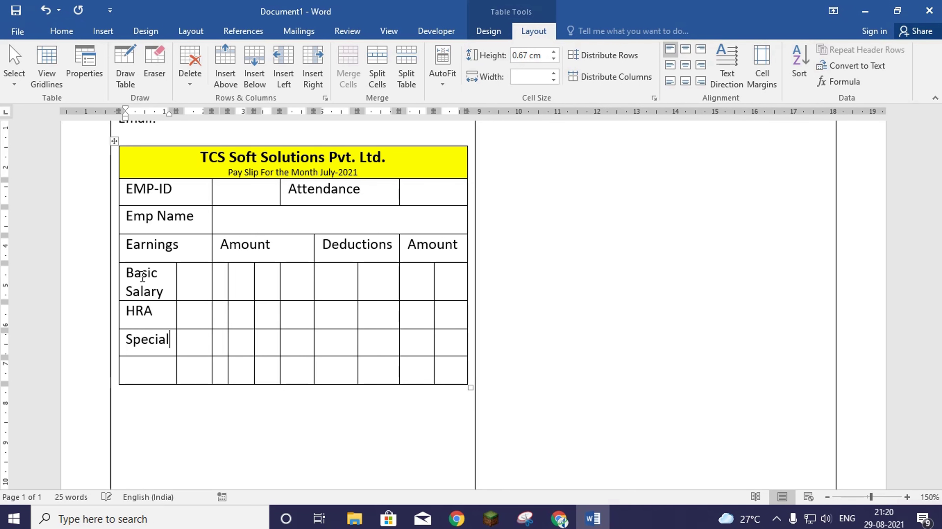
type(" Allo")
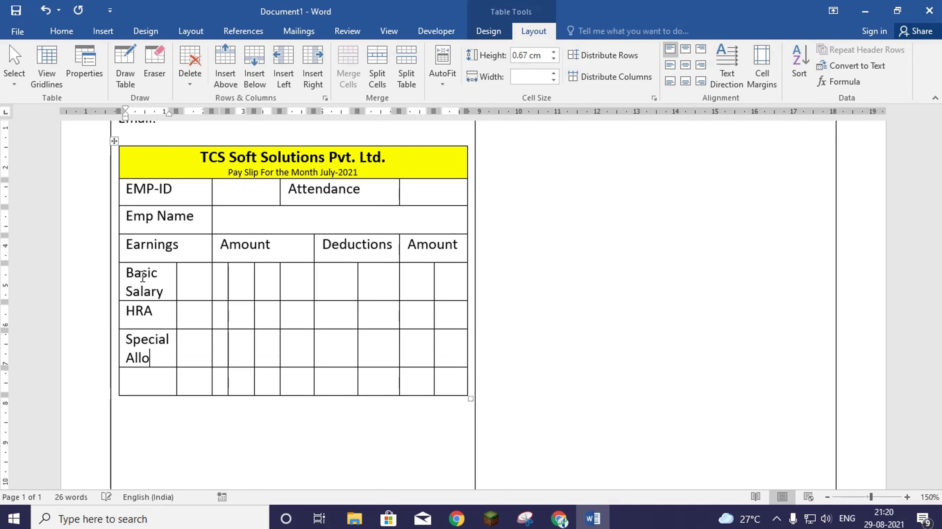
type("wannce")
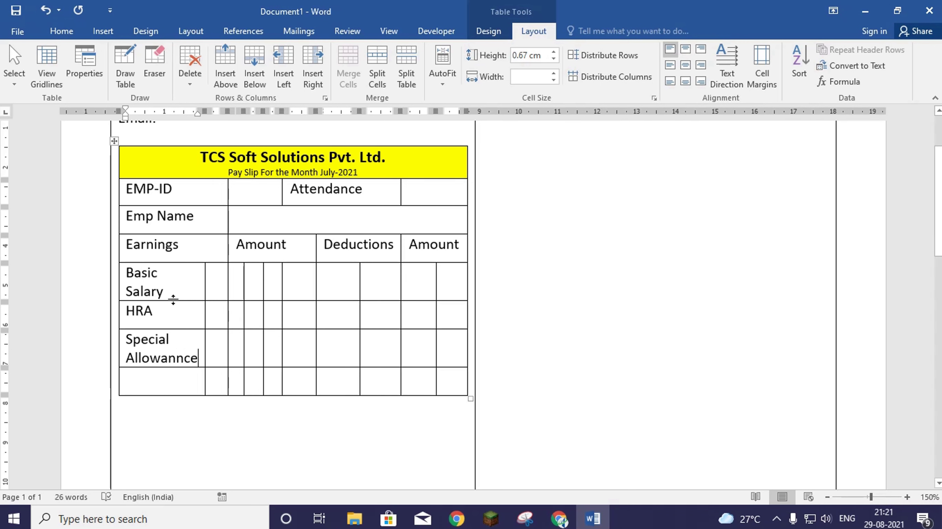
left_click(172, 380)
right_click(161, 358)
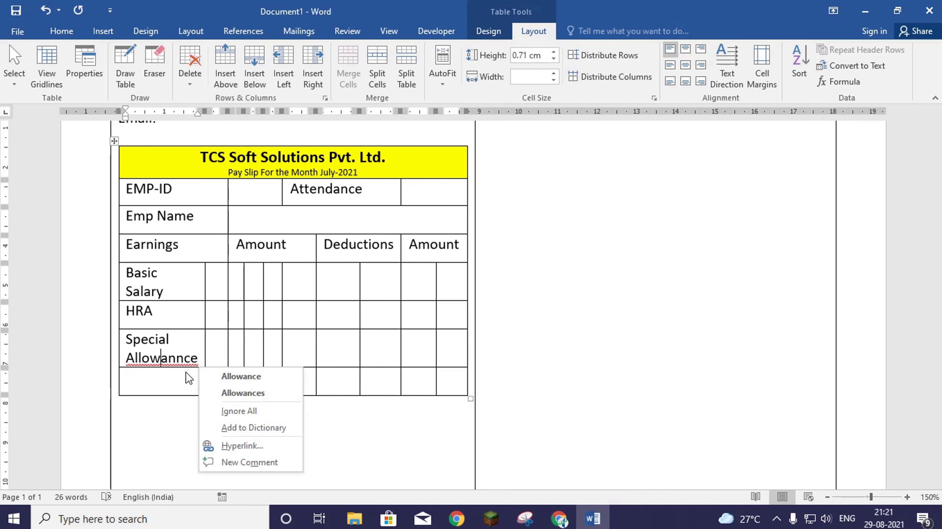
left_click(241, 376)
left_click(156, 384)
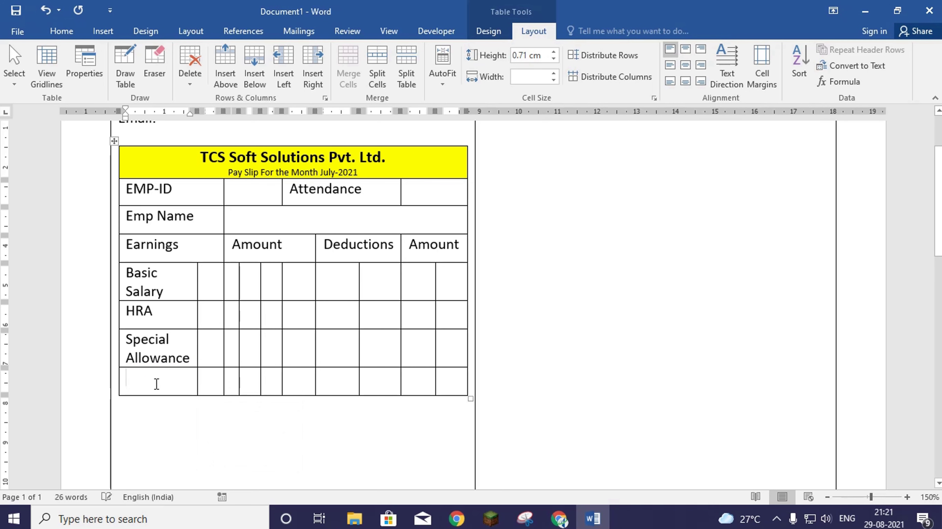
type("Medi")
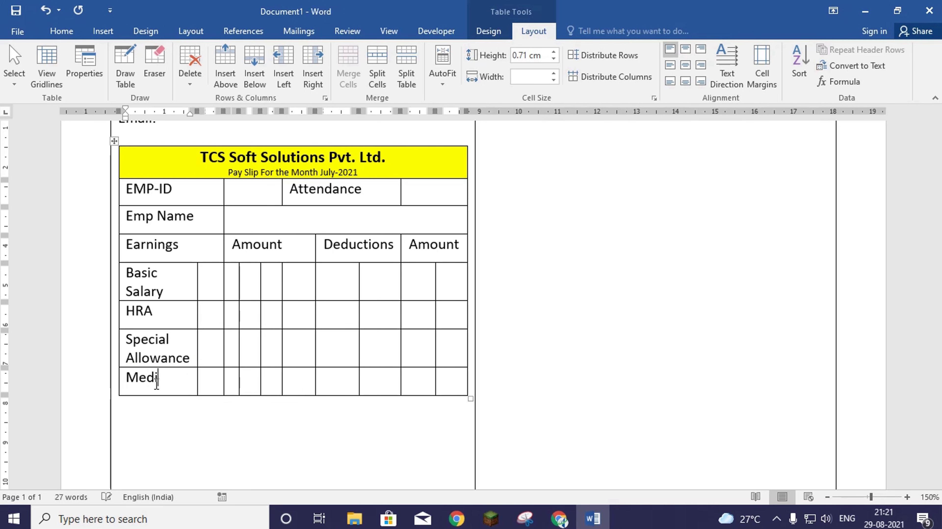
type("cal Allowance")
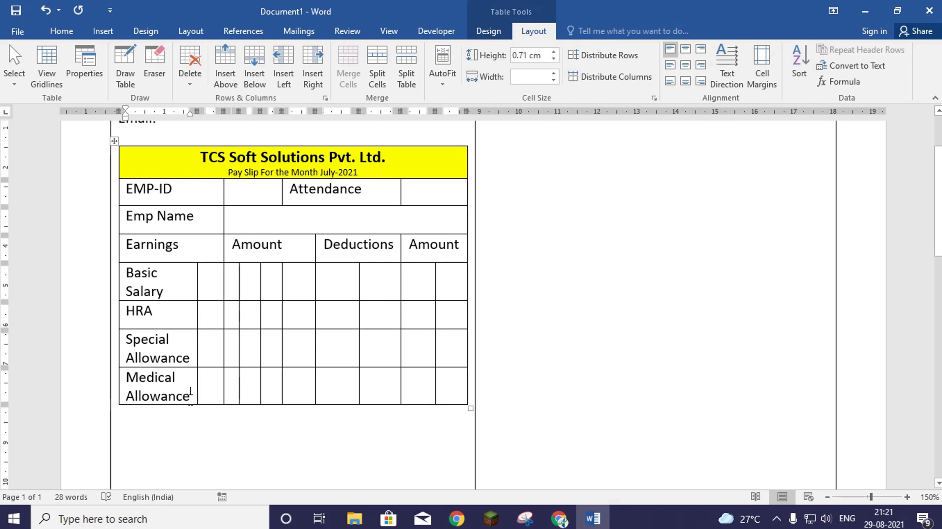
- Insert two more rows below Medical Allowance
scroll(197, 418, "down", 1)
scroll(197, 418, "up", 1)
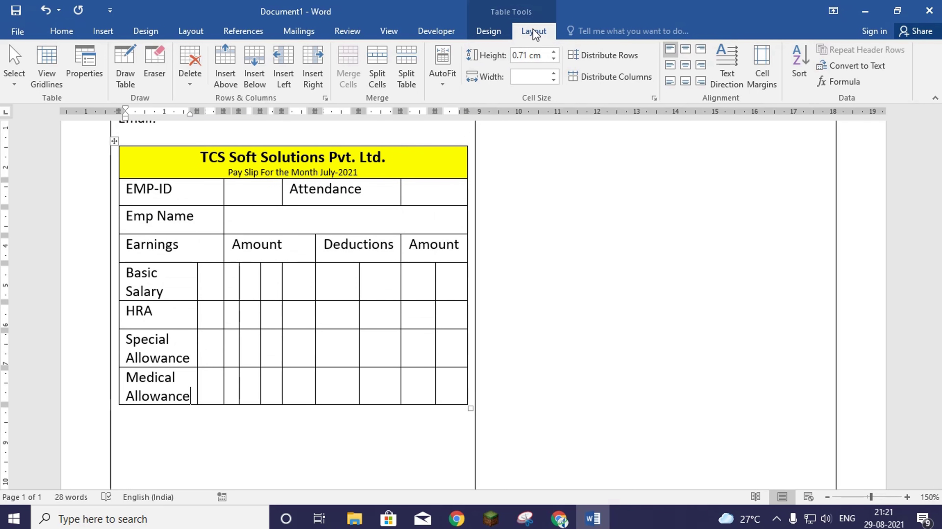
left_click(259, 74)
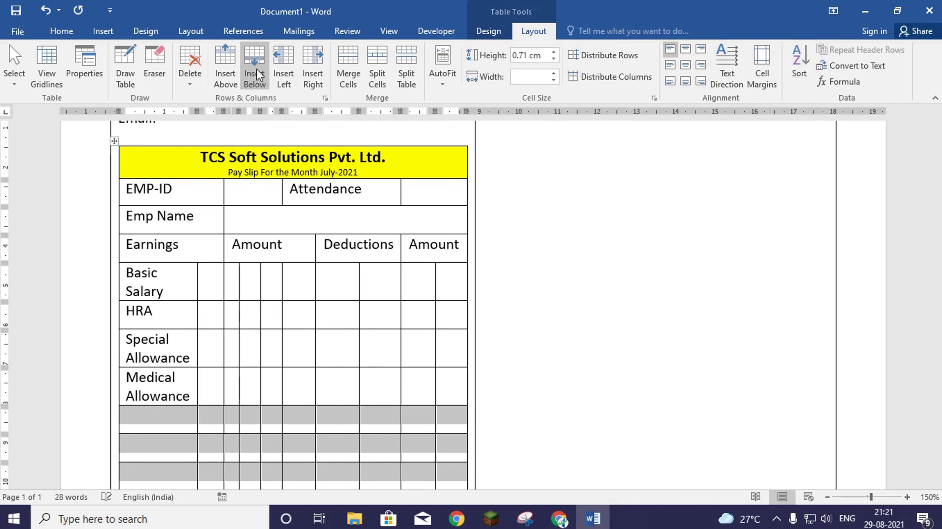
scroll(314, 258, "down", 5)
scroll(308, 248, "up", 2)
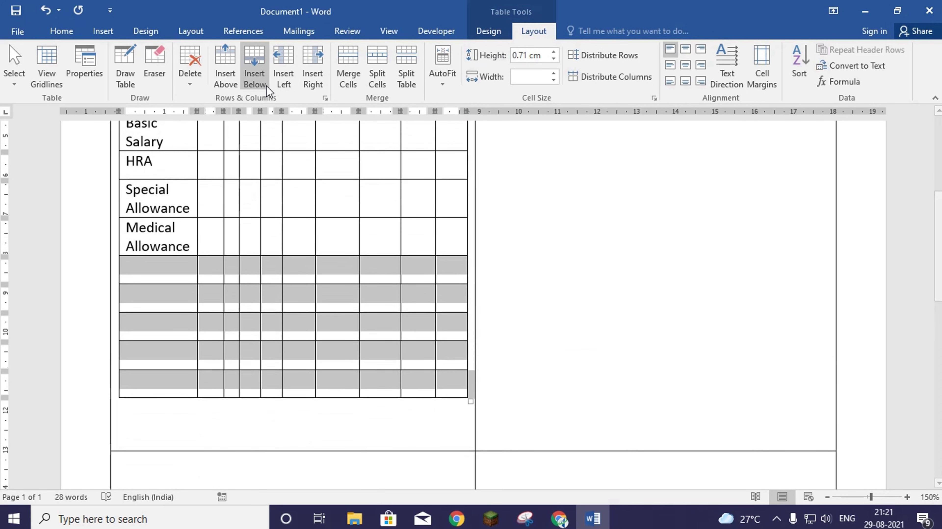
left_click(256, 56)
- Add Other Allowance, Incentive, Conveyance and Gross Salary down the first column
left_click(175, 268)
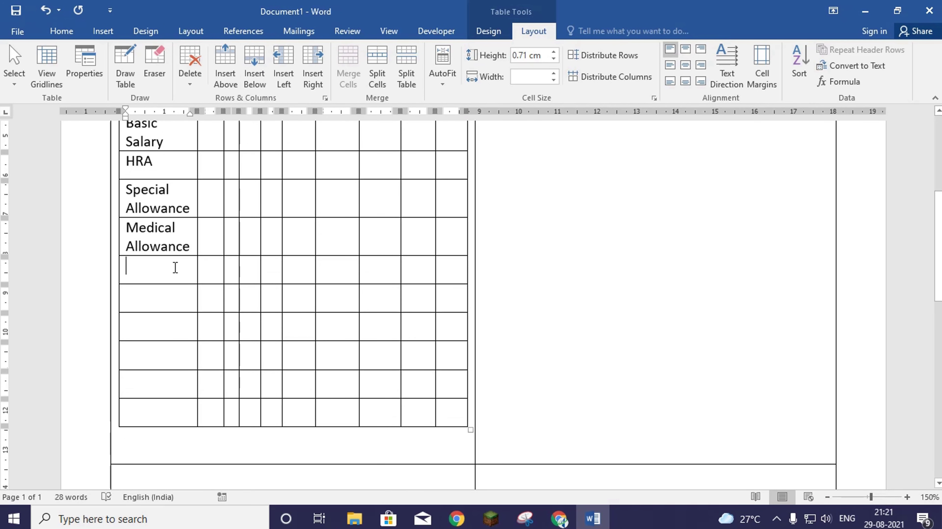
type("Oth")
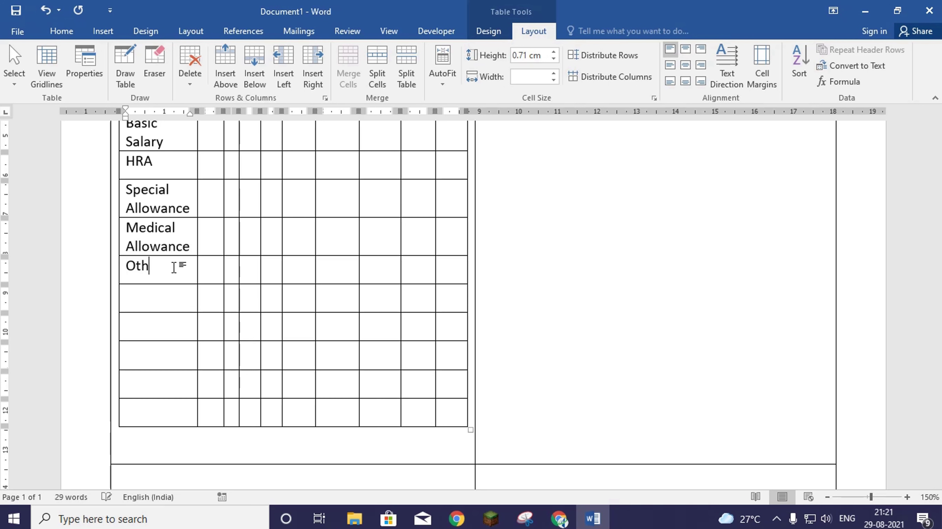
type("er Allowance")
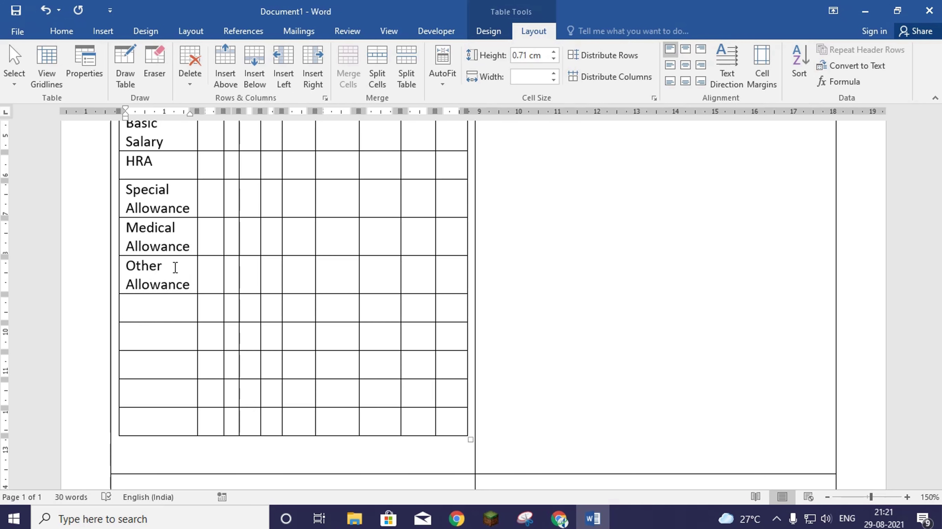
type("Incem")
key("BackSpace")
type("ntiv")
type("Convey")
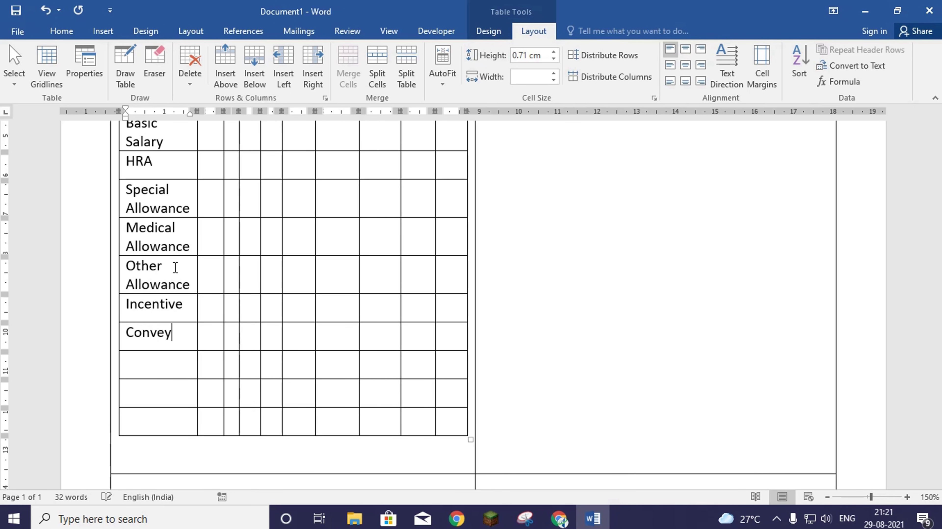
type("ance")
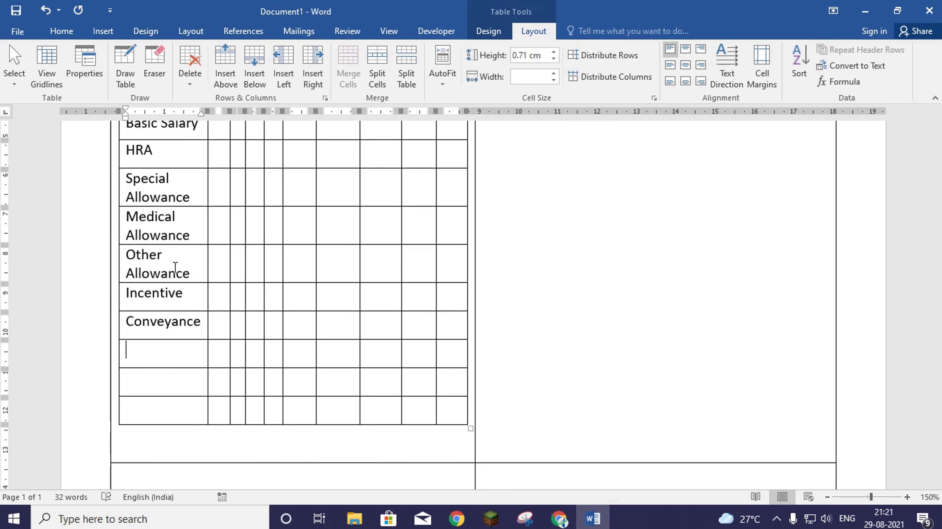
type("Gross Salary")
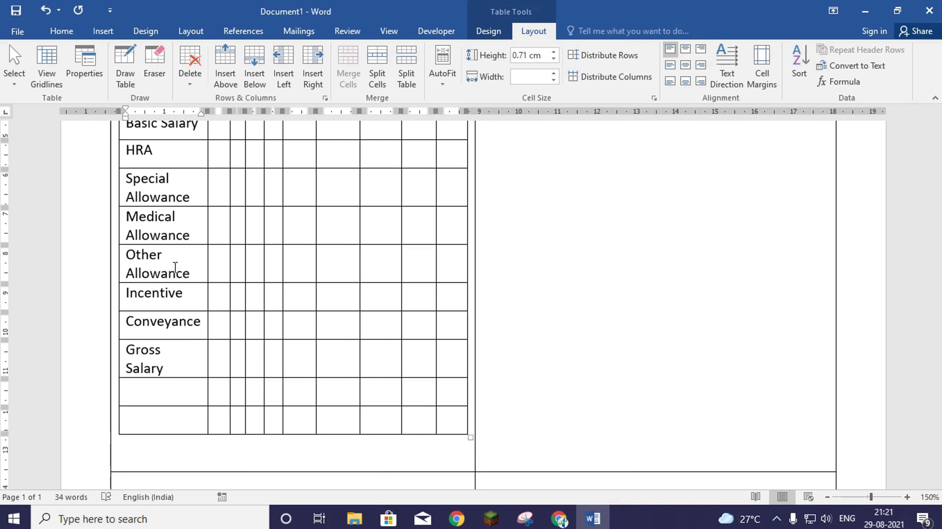
- Put Total Deduction beside Gross Salary and Net Salary in the row below
key("Tab")
key("Tab")
key("Tab")
key("Tab")
key("Tab")
type("Total ")
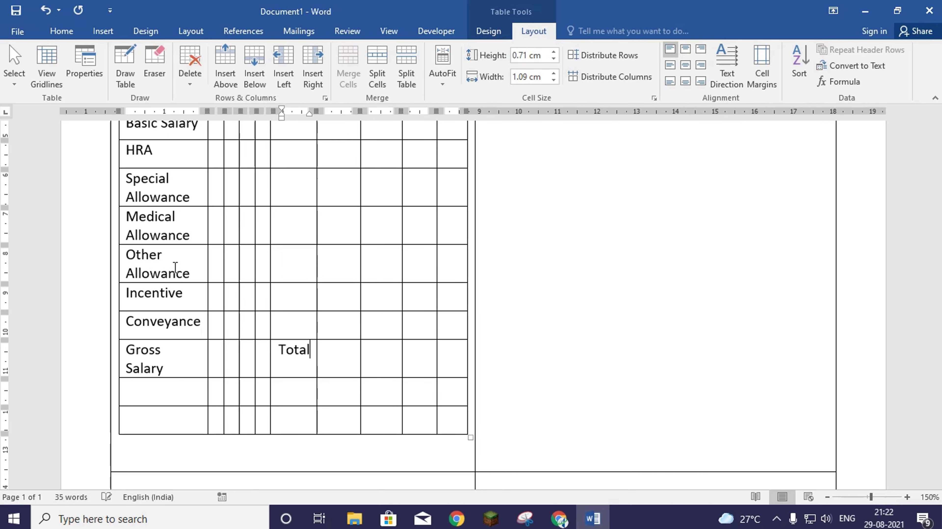
type("Dedu")
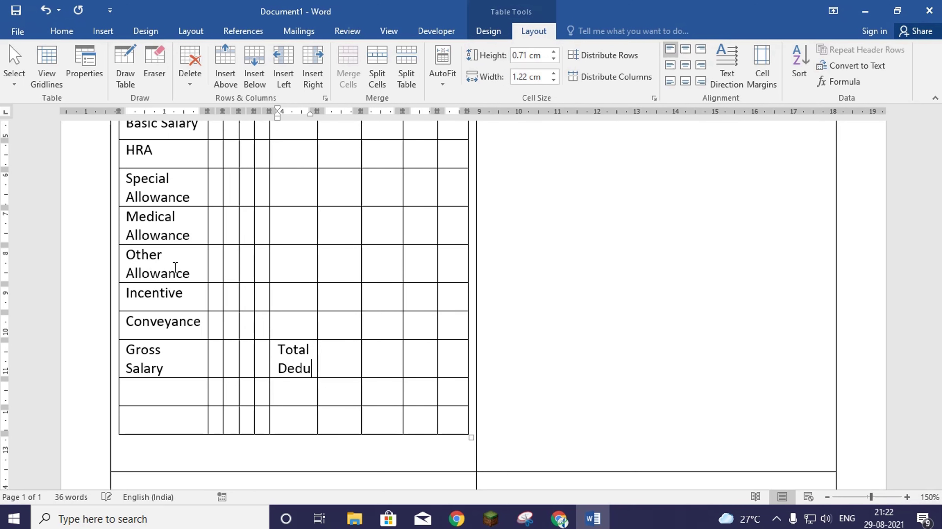
type("ction")
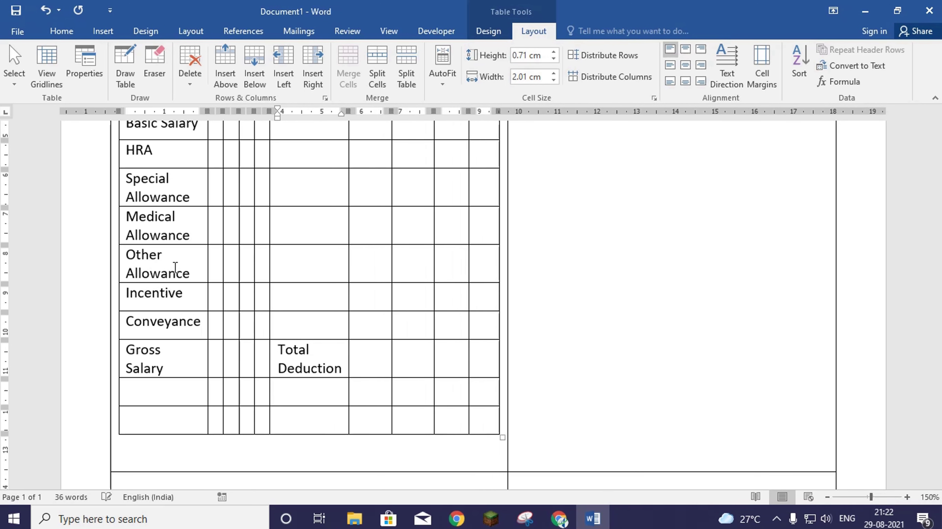
key("Down")
key("Down")
key("Left")
key("Left")
key("Left")
key("Left")
key("Up")
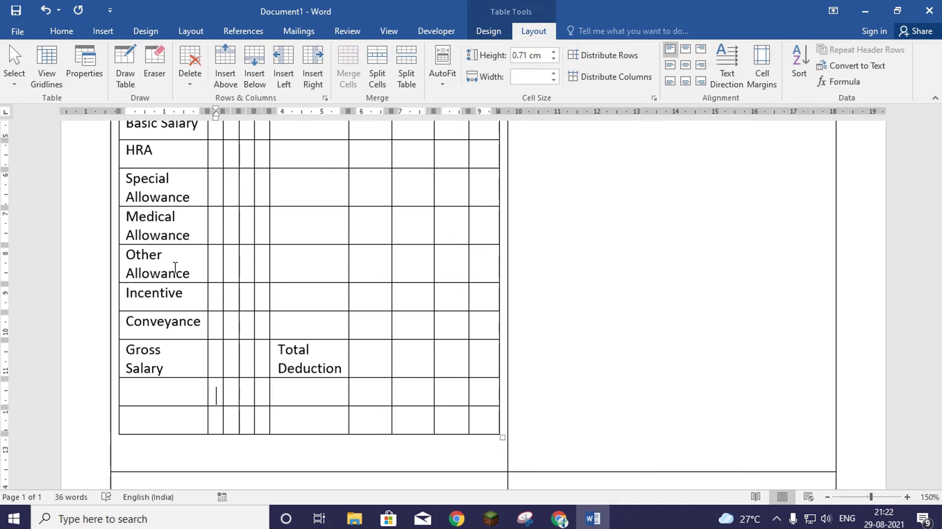
key("Left")
type("Net Salary")
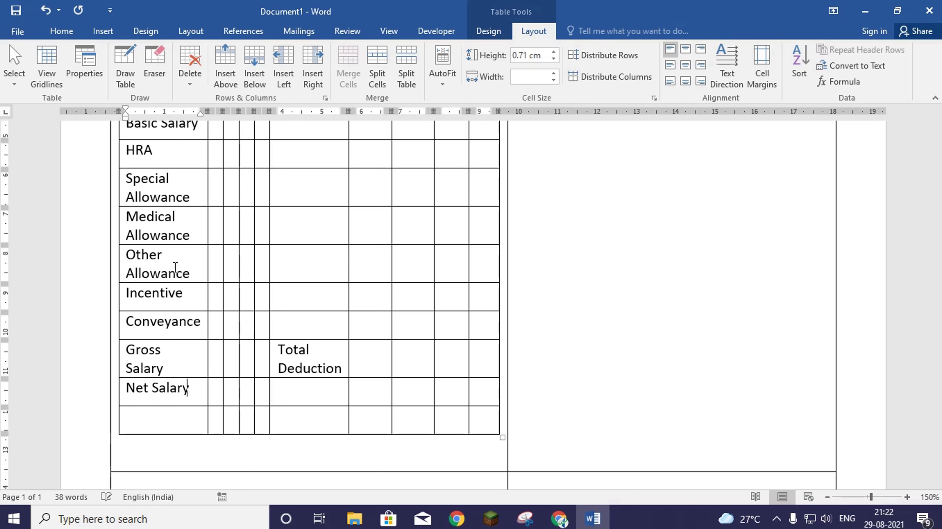
- Merge the Basic Salary row's split cells into groups under Amount, Deductions and Amount
scroll(252, 326, "up", 5)
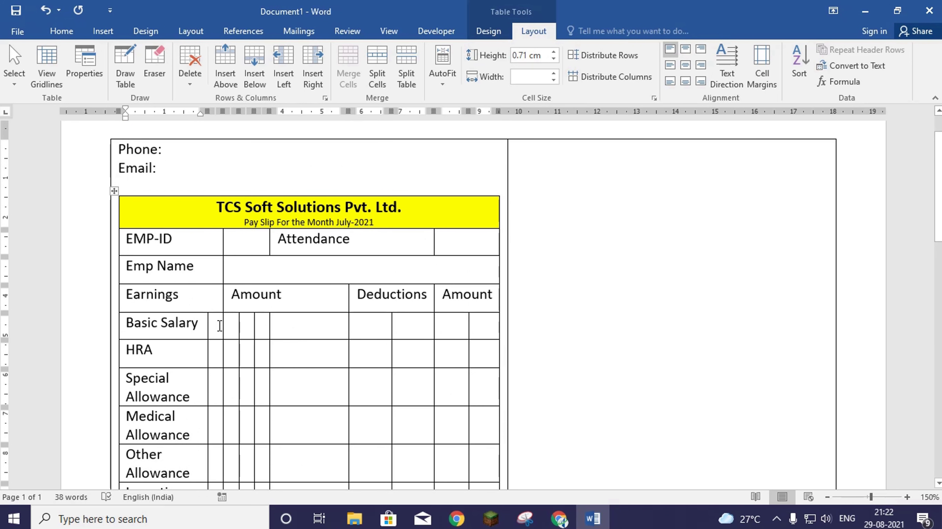
left_click_drag(219, 326, 241, 333)
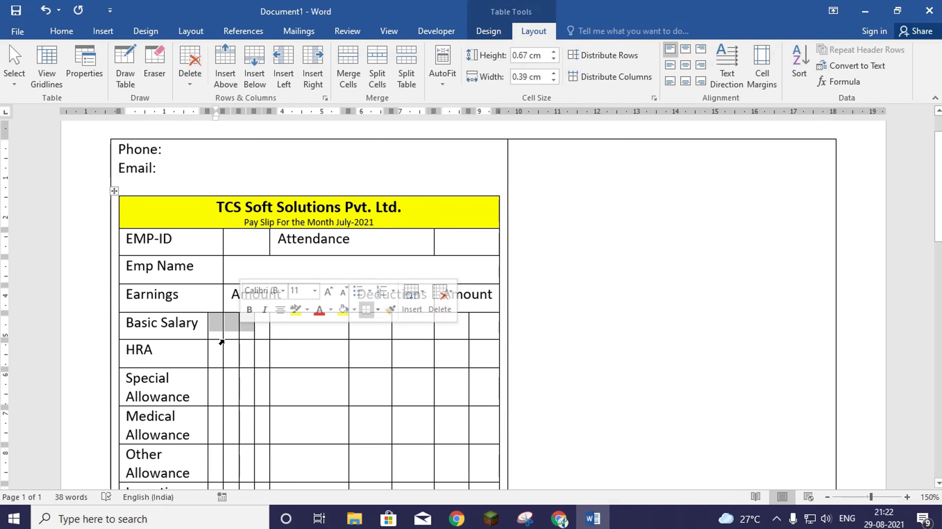
left_click(217, 327)
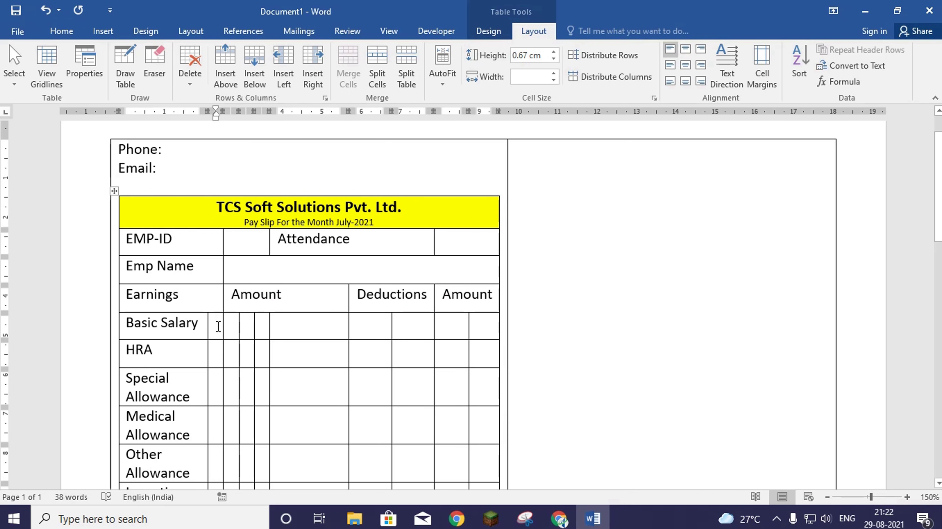
left_click_drag(219, 326, 231, 326)
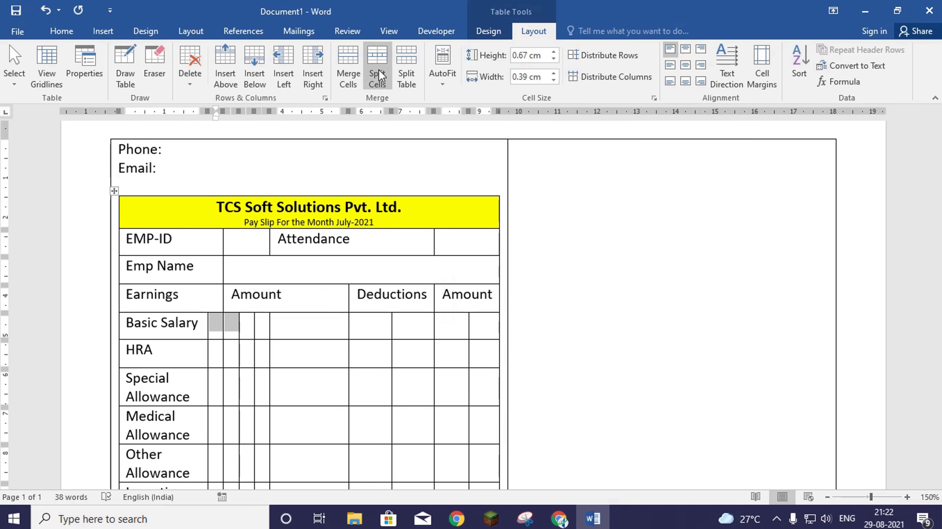
left_click(349, 69)
left_click(249, 325)
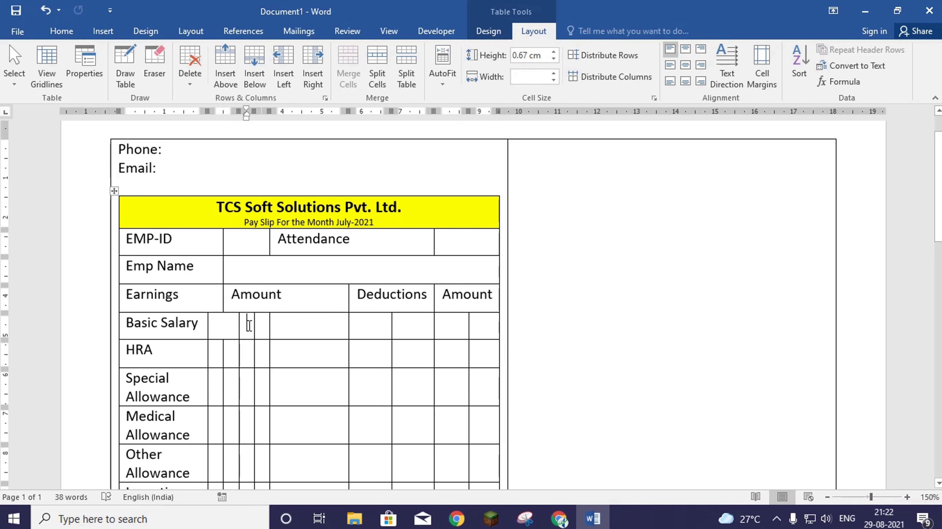
left_click_drag(249, 325, 292, 329)
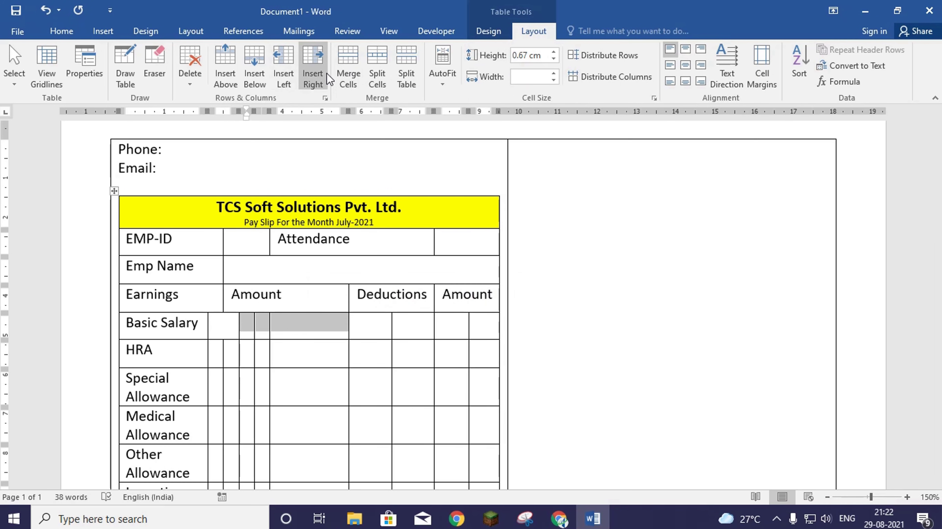
left_click(341, 66)
left_click_drag(372, 327, 475, 333)
left_click(351, 71)
left_click(349, 60)
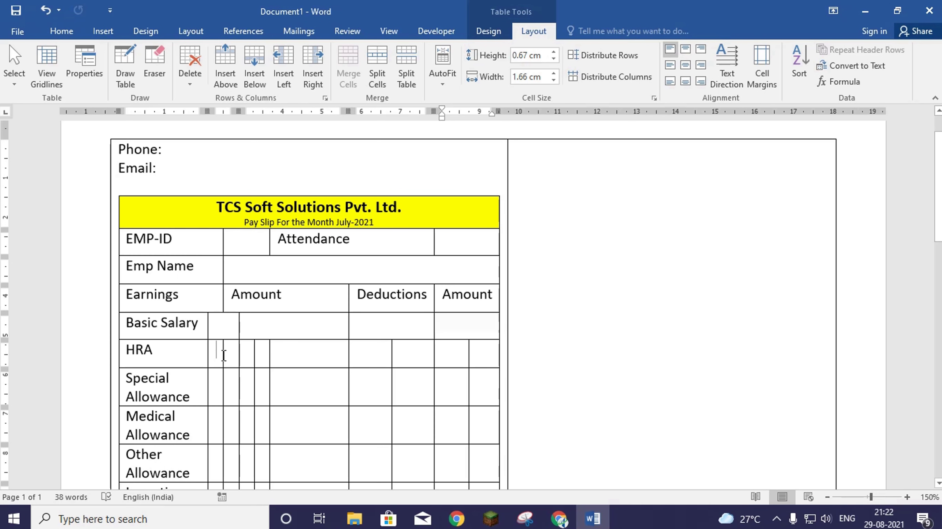
- Merge the HRA row's split cells the same way
left_click_drag(212, 354, 482, 361)
left_click(357, 69)
left_click(347, 71)
left_click(354, 59)
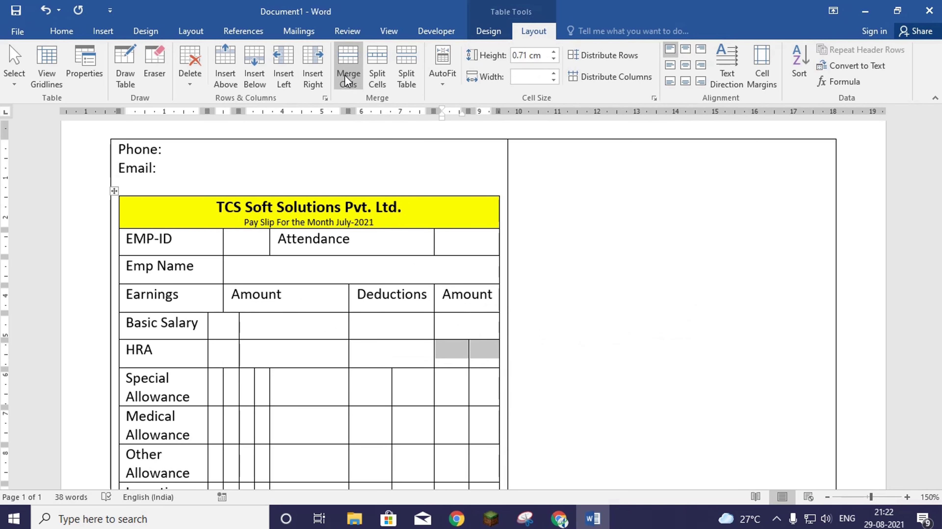
left_click(345, 72)
- Merge the Special Allowance row's split cells to line up under the headings
left_click_drag(216, 386, 226, 385)
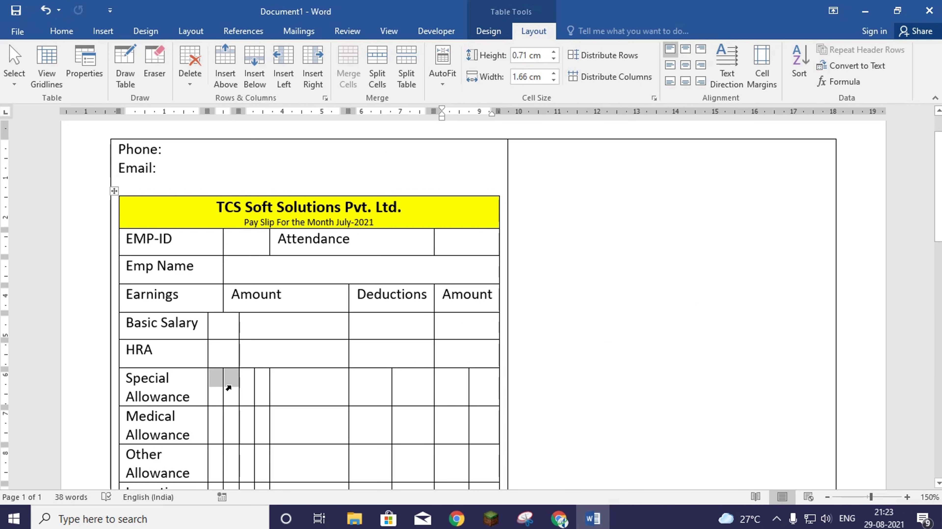
left_click(348, 67)
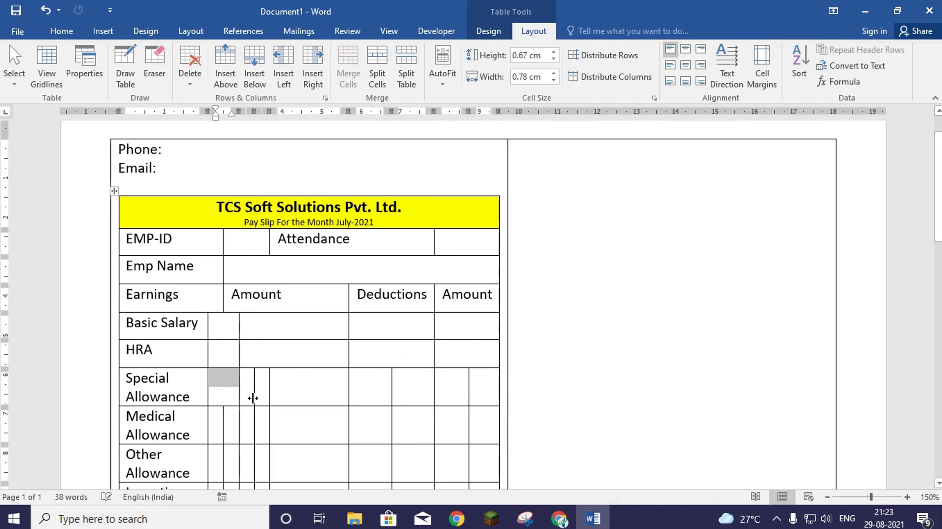
left_click_drag(247, 392, 292, 392)
left_click(354, 72)
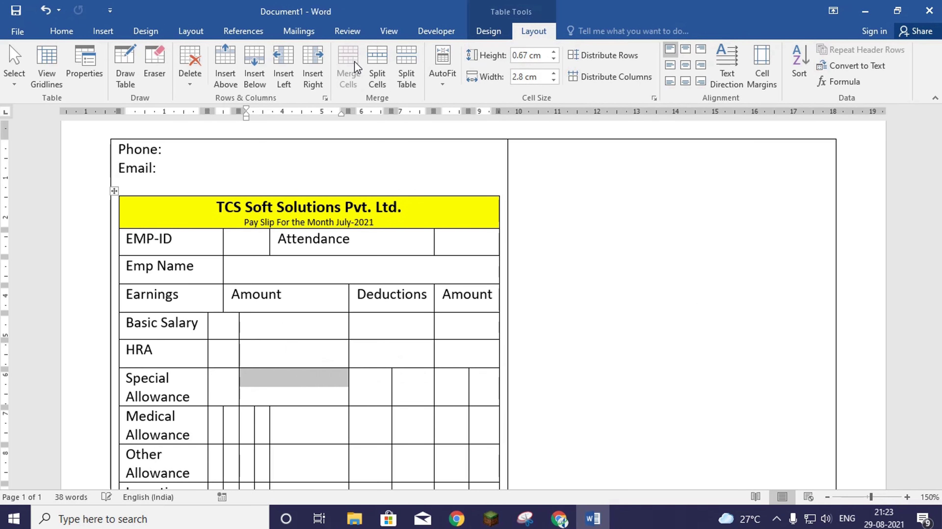
left_click_drag(368, 387, 475, 395)
left_click(344, 73)
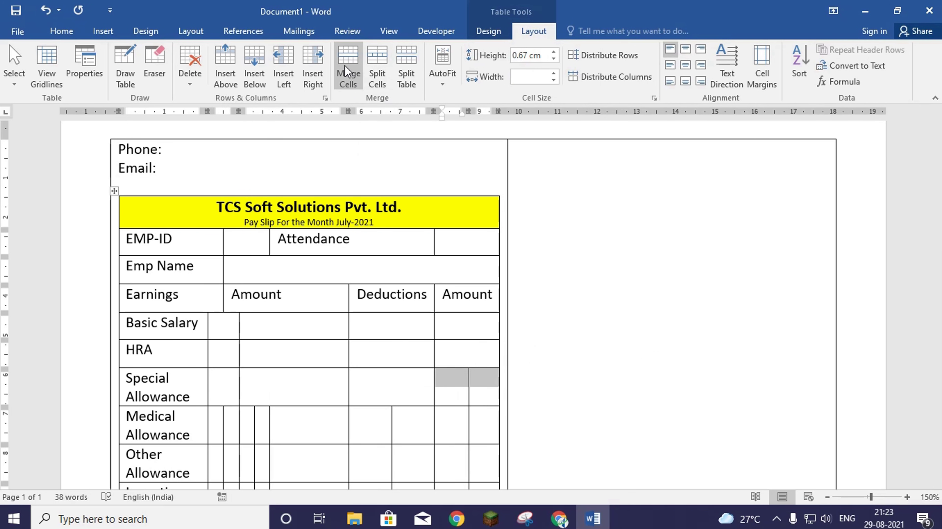
left_click(344, 66)
scroll(326, 341, "down", 3)
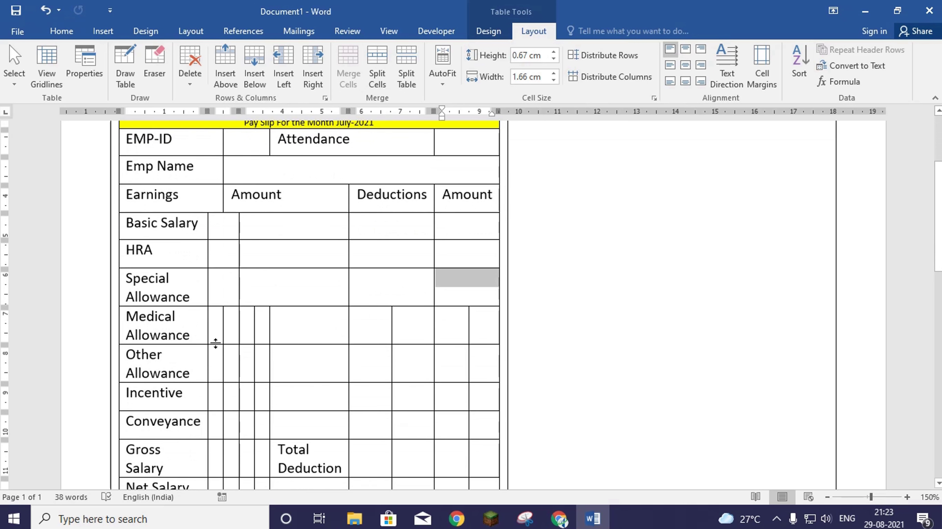
- Merge the Medical Allowance row's split cells to match the Amount and Deductions columns
left_click_drag(218, 329, 230, 326)
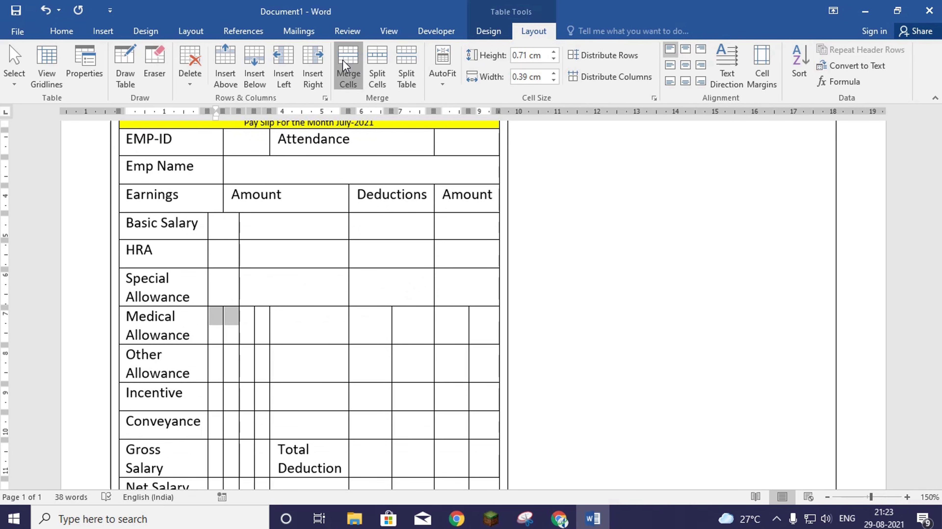
left_click(344, 63)
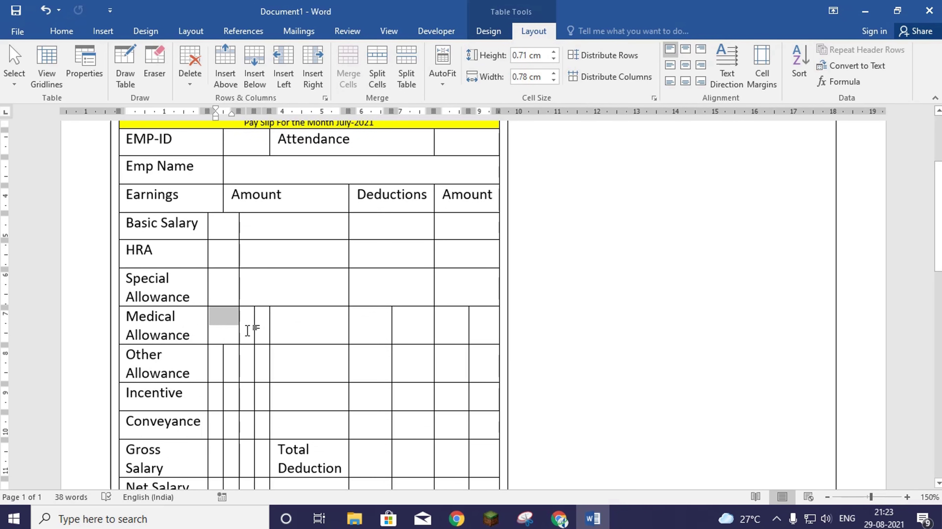
left_click_drag(247, 329, 284, 329)
left_click(348, 63)
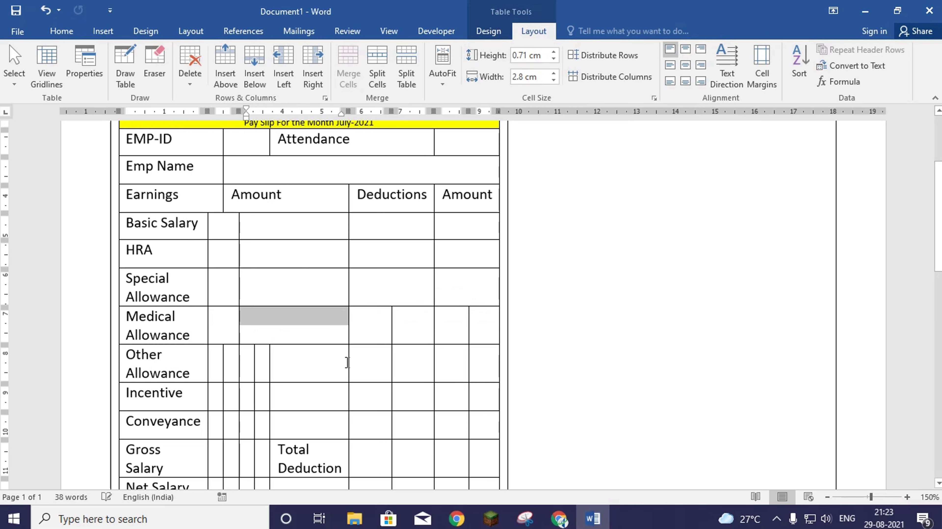
left_click_drag(374, 319, 472, 334)
left_click(346, 69)
left_click(348, 68)
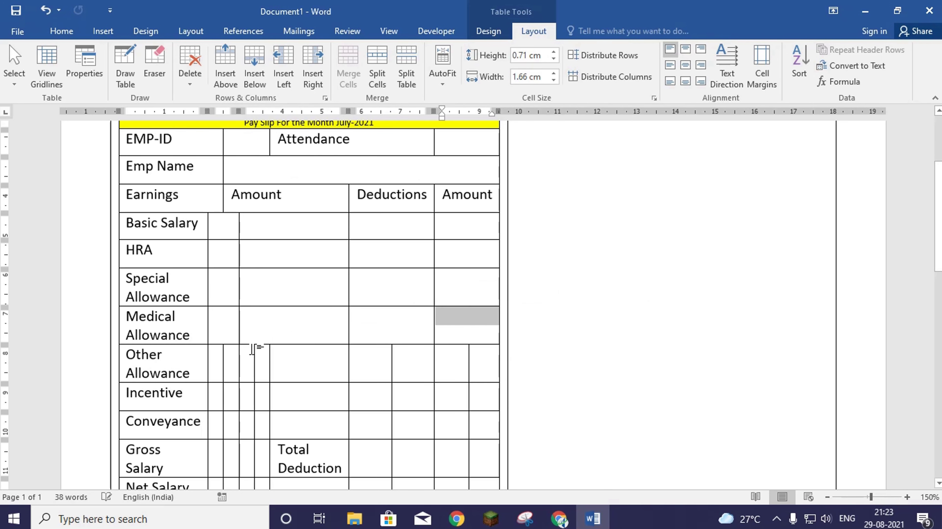
- Merge the Other Allowance row's split cells under each column heading
left_click_drag(219, 372, 288, 367)
left_click(347, 82)
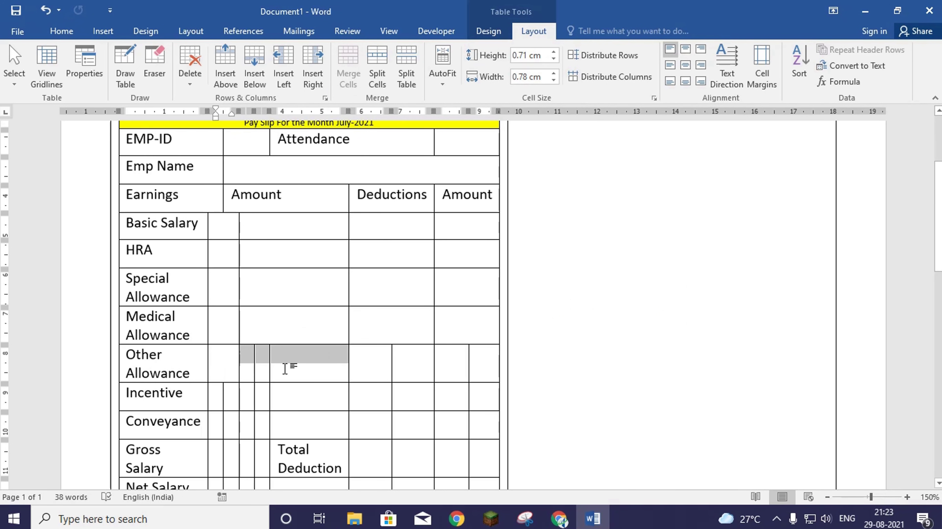
left_click(343, 67)
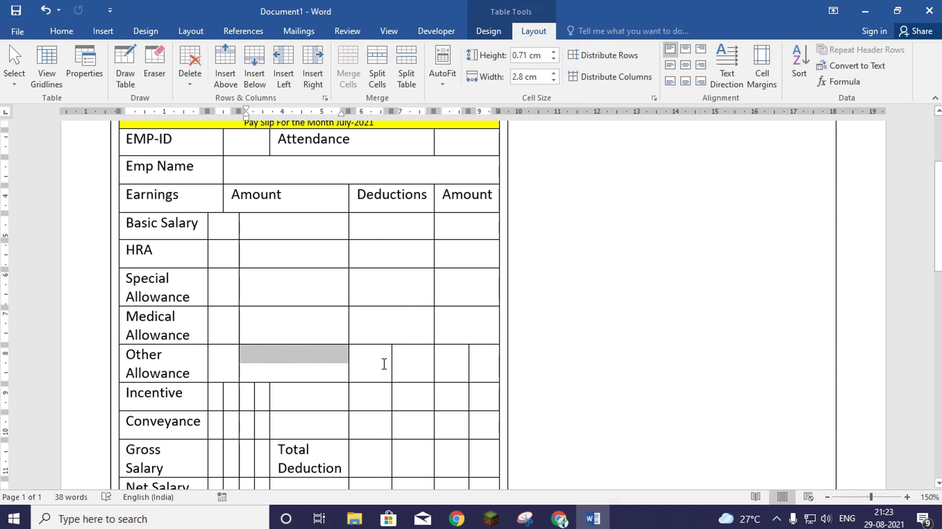
left_click_drag(382, 364, 479, 366)
left_click(352, 70)
left_click(352, 72)
- Merge the Incentive row's split cells under Amount, Deductions and the last Amount
scroll(311, 274, "down", 3)
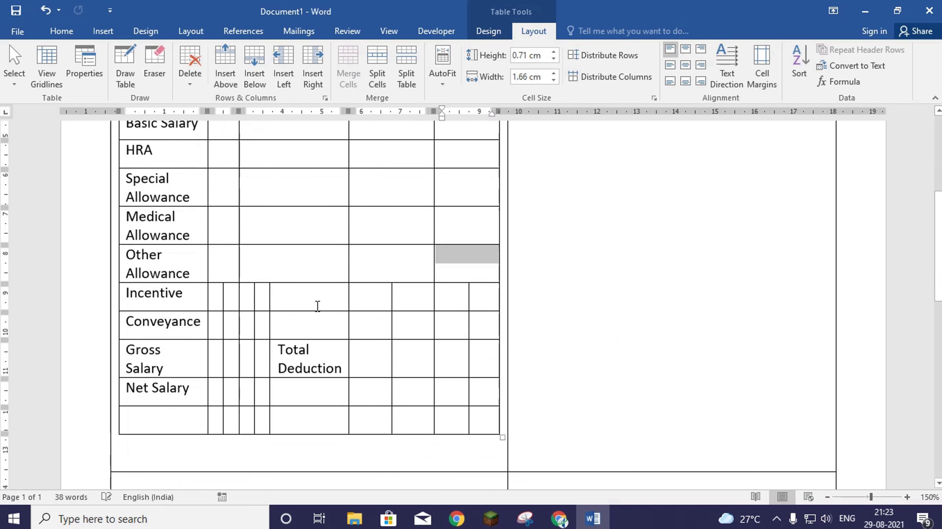
left_click_drag(216, 294, 288, 307)
left_click(347, 63)
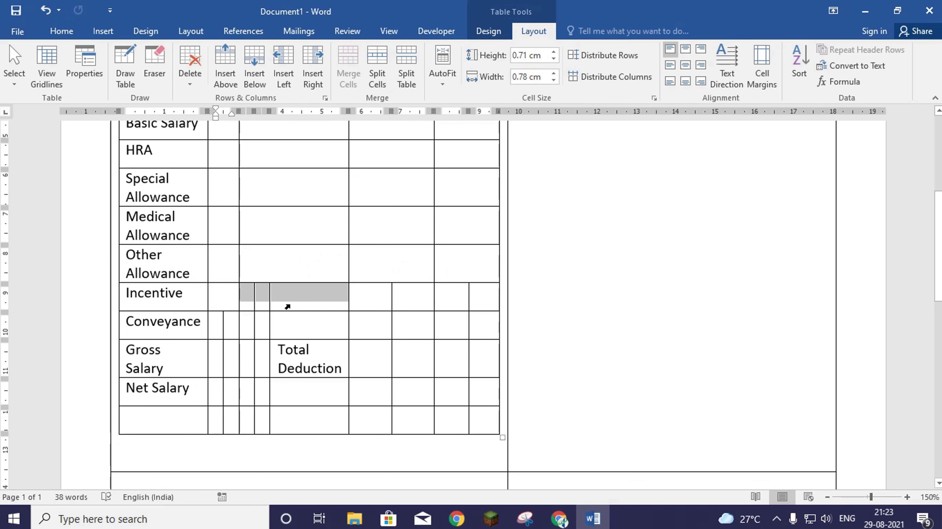
left_click(348, 72)
left_click_drag(376, 289, 489, 295)
left_click(350, 64)
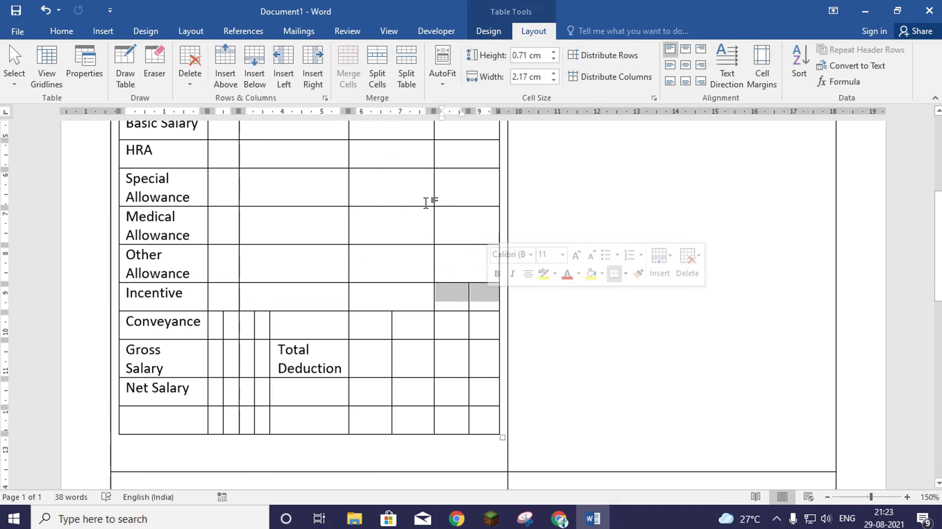
left_click(347, 63)
- Merge the Conveyance row's split cells under each column heading
left_click_drag(210, 329, 310, 321)
left_click(340, 61)
left_click(339, 61)
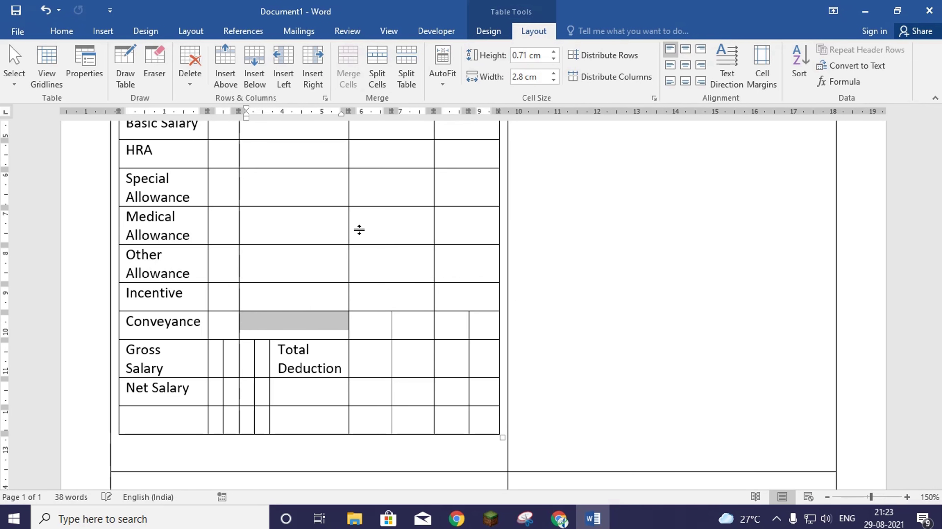
left_click_drag(370, 324, 473, 325)
left_click(348, 62)
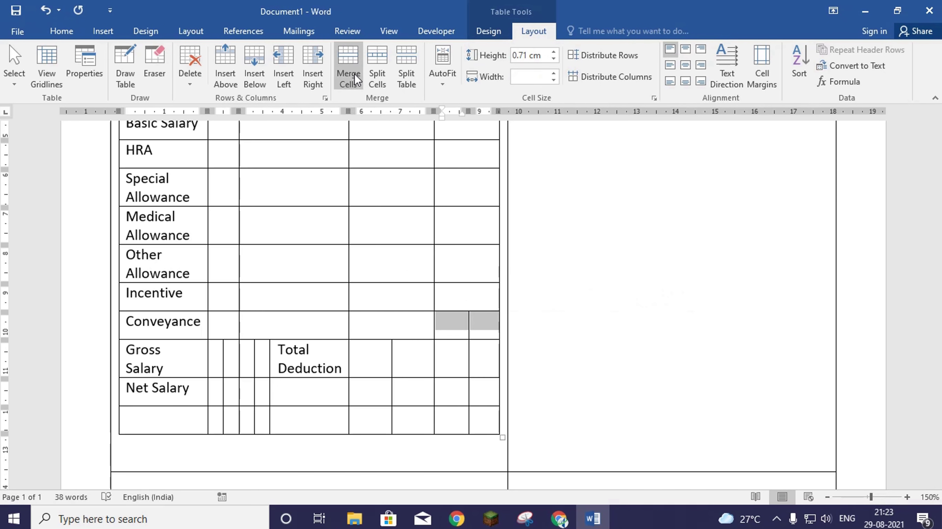
left_click(354, 74)
- Merge the Gross Salary, Total Deduction and Net Salary value cells into single cells
left_click_drag(211, 369, 259, 367)
left_click(352, 63)
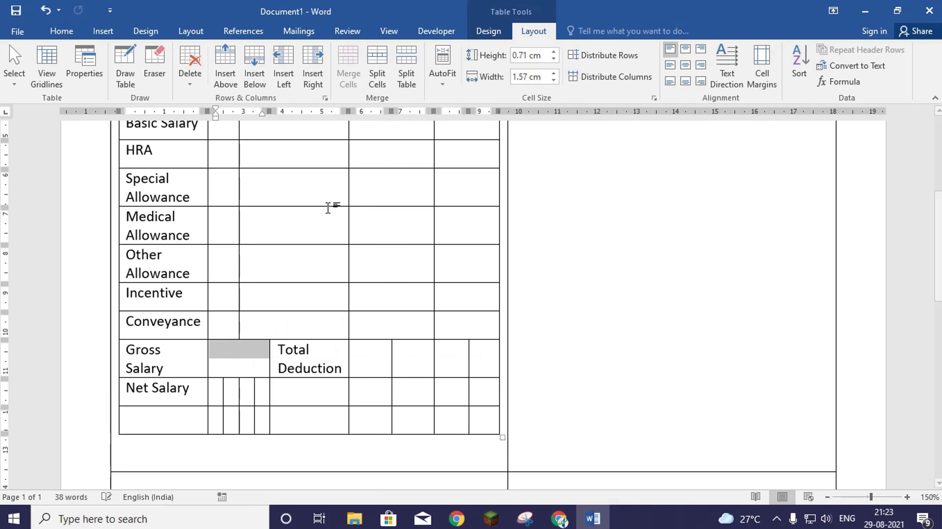
left_click_drag(358, 361, 469, 362)
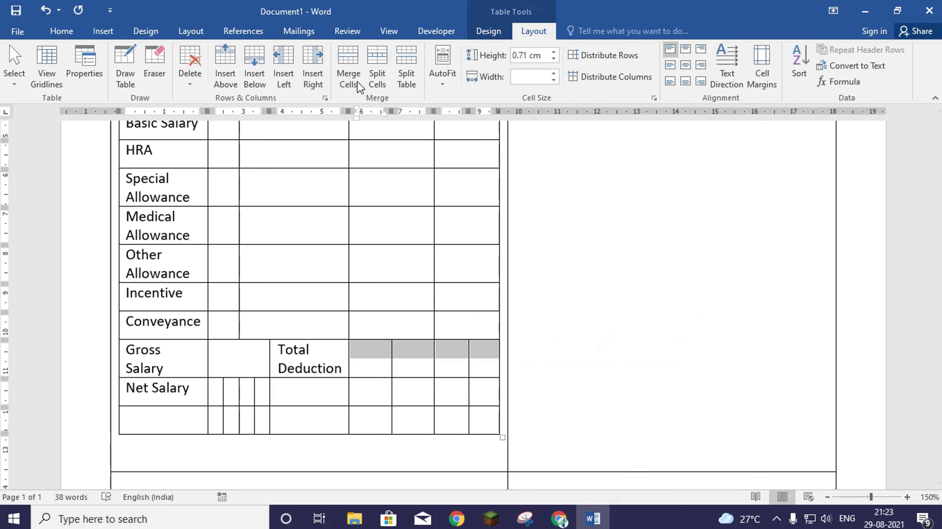
left_click(352, 67)
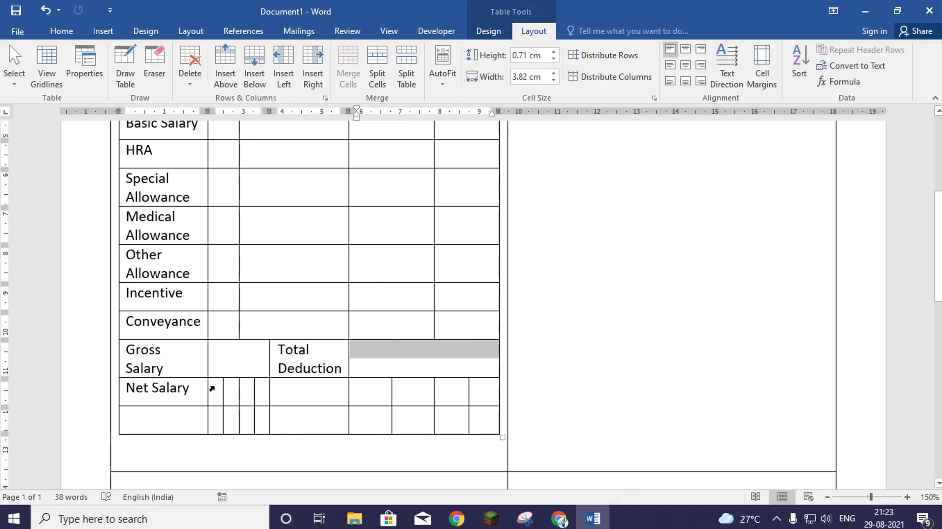
left_click_drag(212, 388, 282, 393)
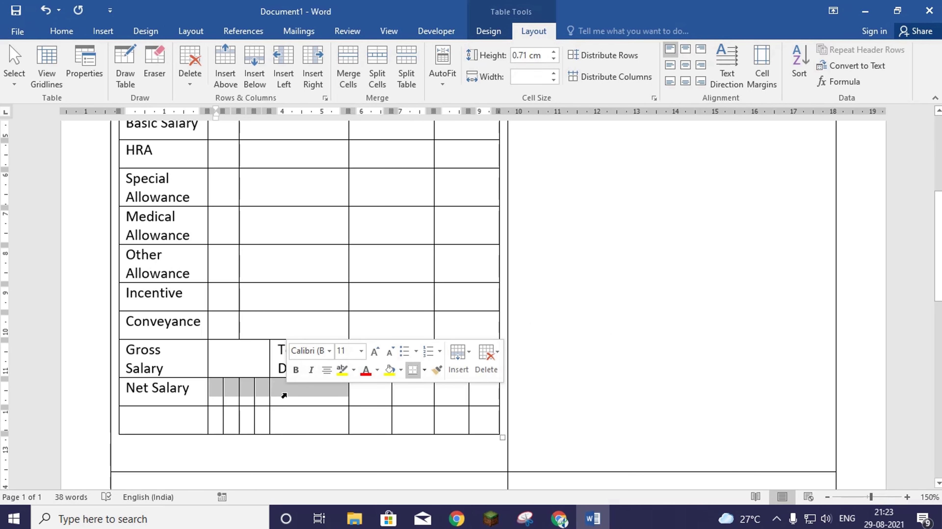
left_click(348, 69)
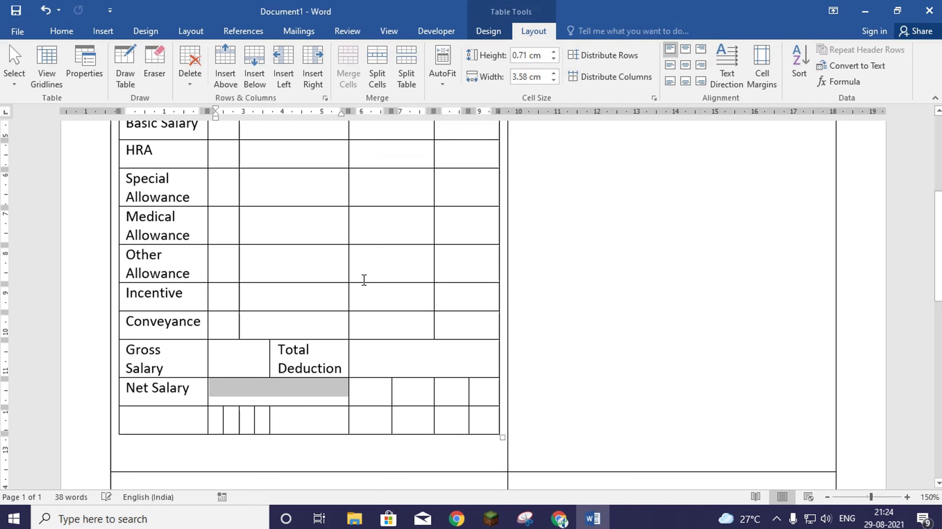
- Delete the empty bottom row of the pay-slip table
left_click(187, 418)
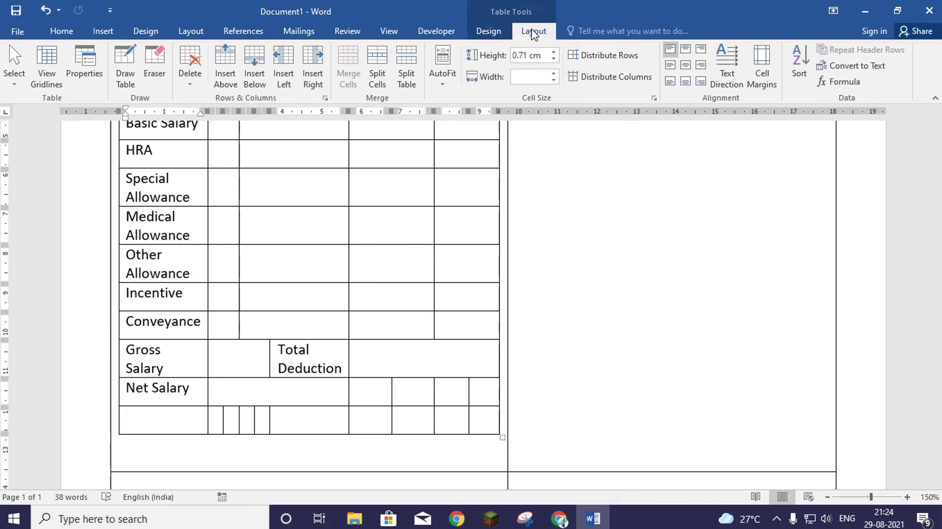
left_click(188, 83)
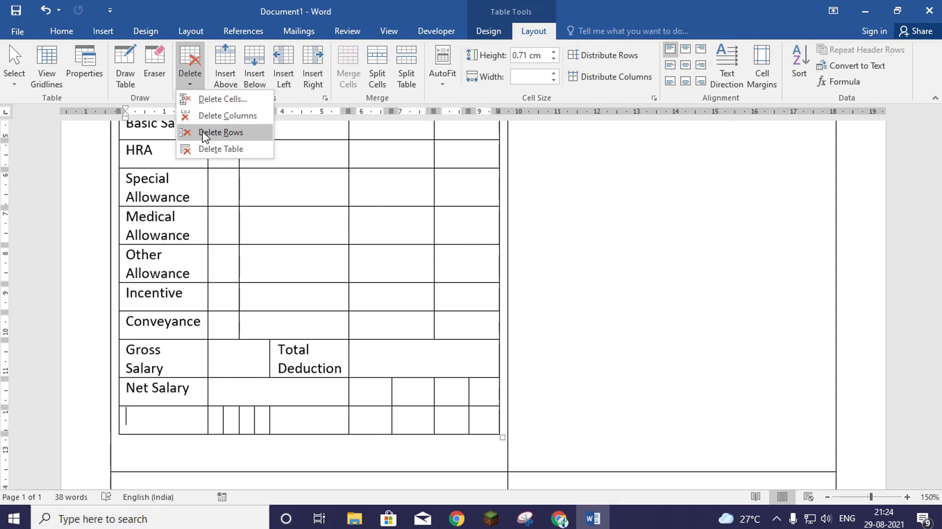
left_click(214, 133)
- Drag the Emp Name and Attendance column borders to the right to widen the label column
scroll(305, 384, "up", 4)
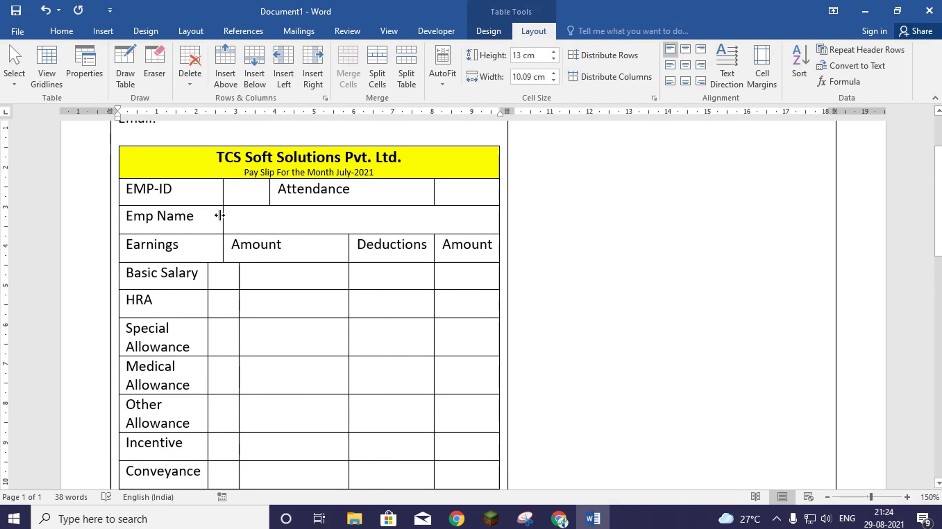
left_click_drag(223, 217, 236, 218)
scroll(224, 288, "down", 2)
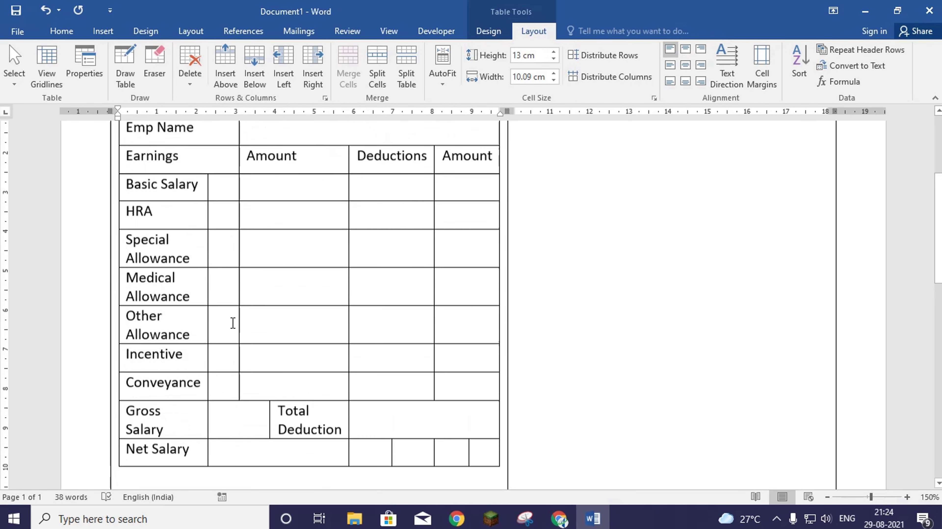
scroll(233, 323, "up", 2)
left_click_drag(239, 321, 270, 330)
scroll(427, 307, "up", 3)
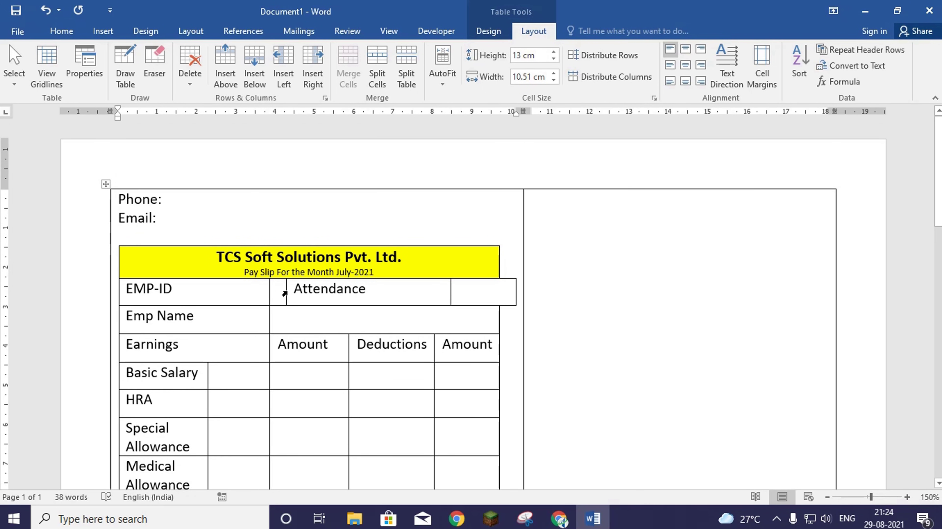
mouse_move(284, 292)
left_mouse_down()
mouse_move(274, 286)
mouse_move(282, 288)
left_mouse_up()
left_click(280, 297)
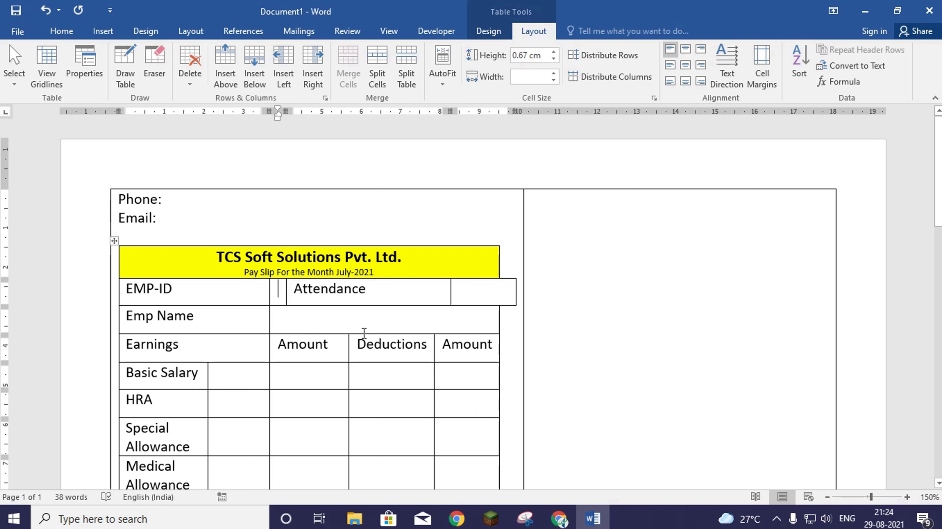
left_click(776, 519)
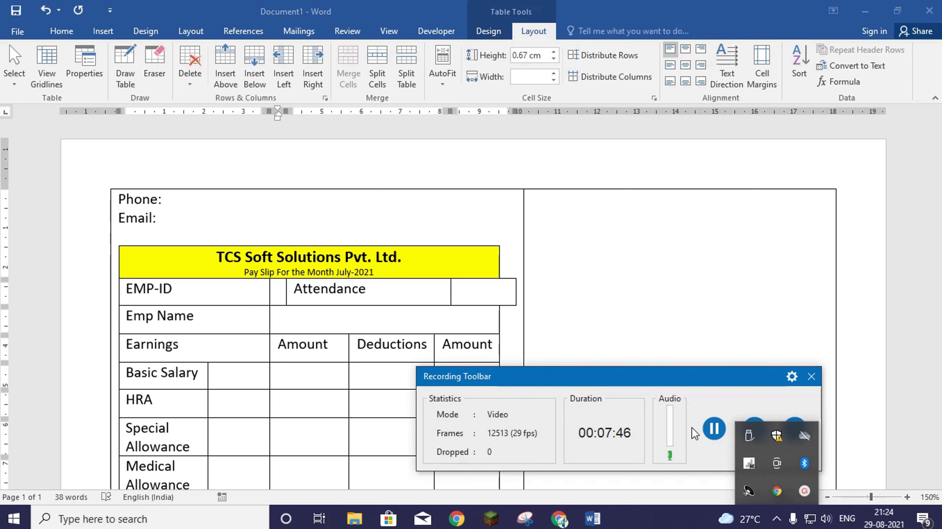
- Select the whole pay-slip table and decrease its font size four steps
scroll(273, 275, "down", 1)
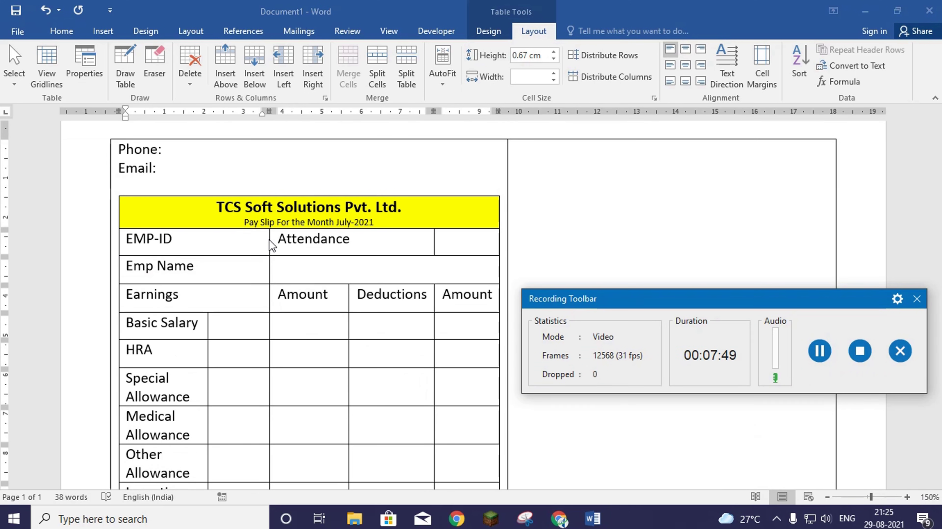
left_click(337, 244)
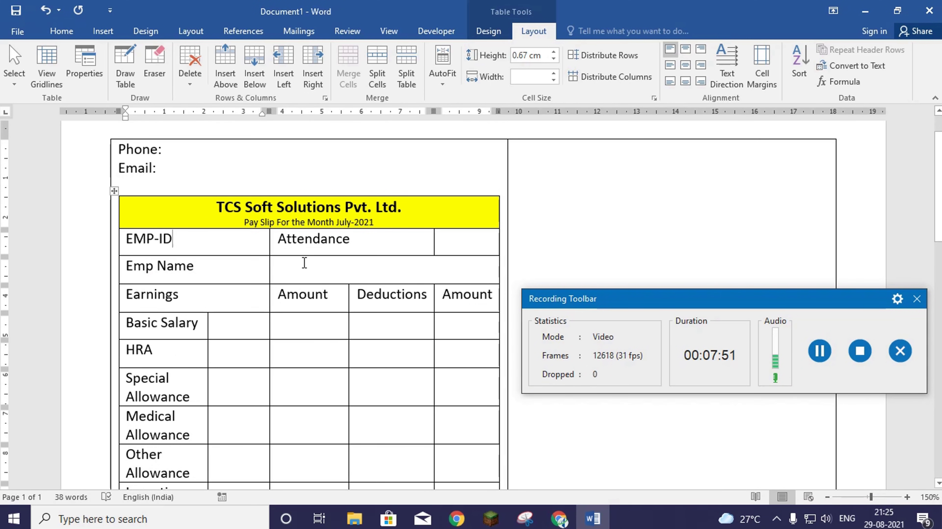
left_click(342, 271)
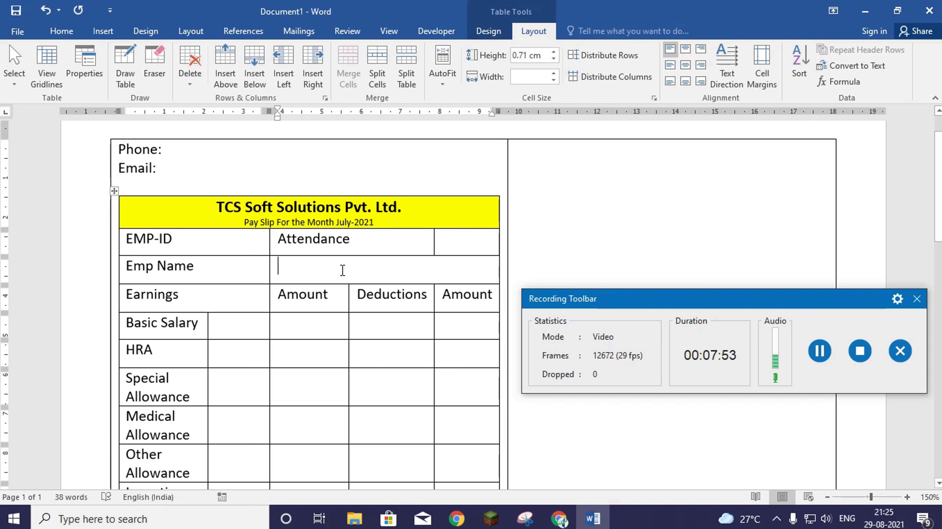
left_click(114, 191)
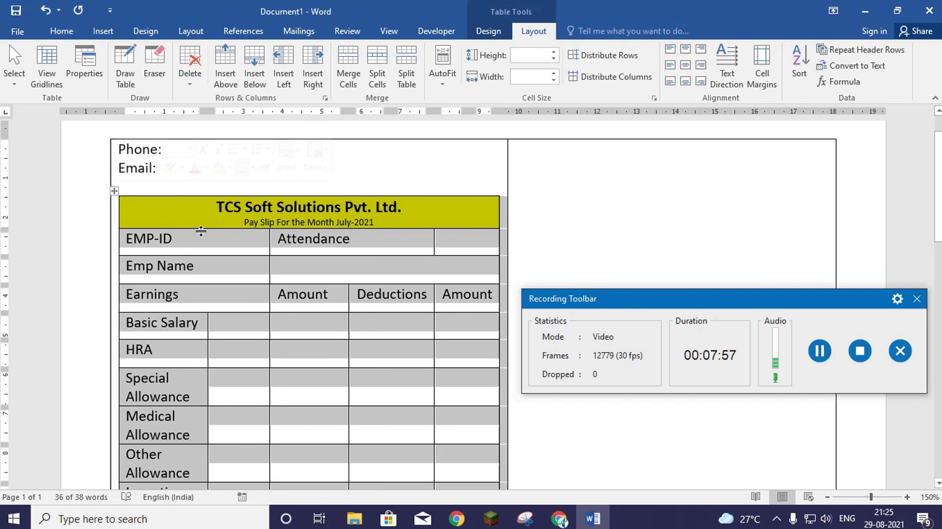
left_click(67, 35)
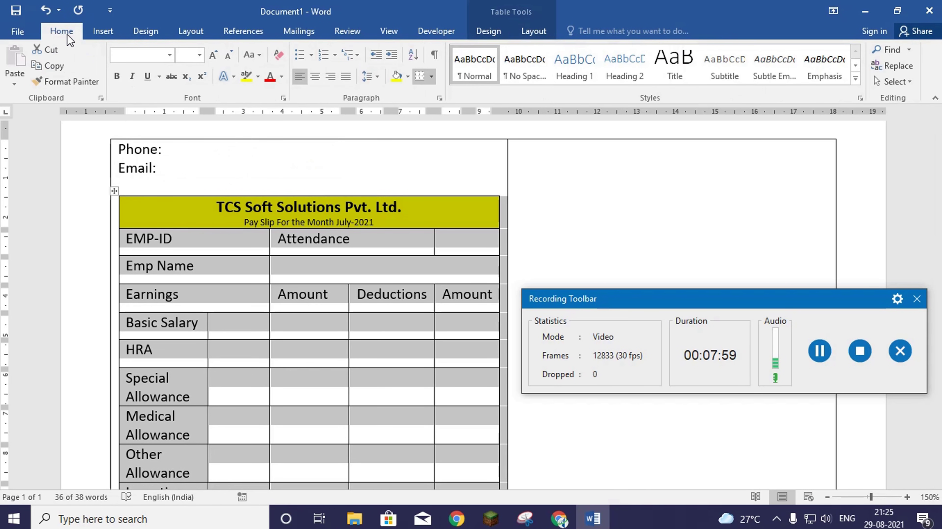
left_click(227, 57)
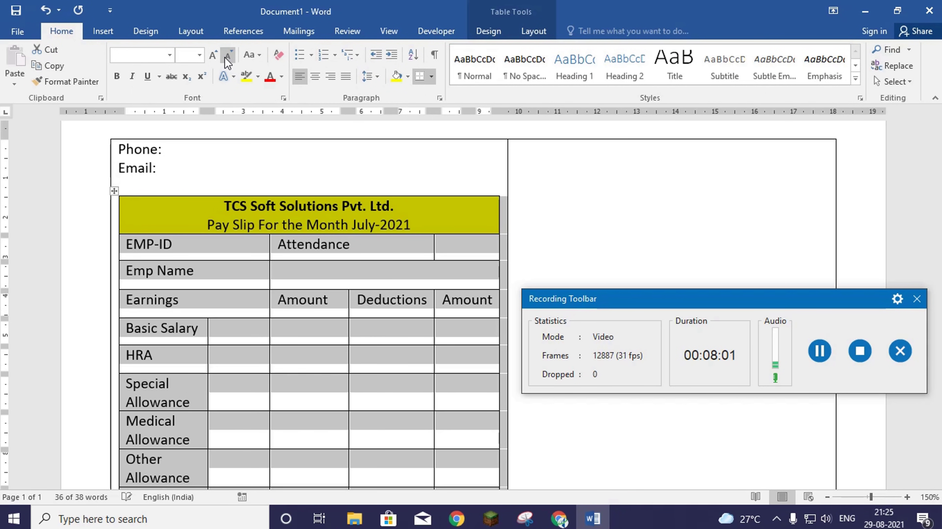
left_click(227, 57)
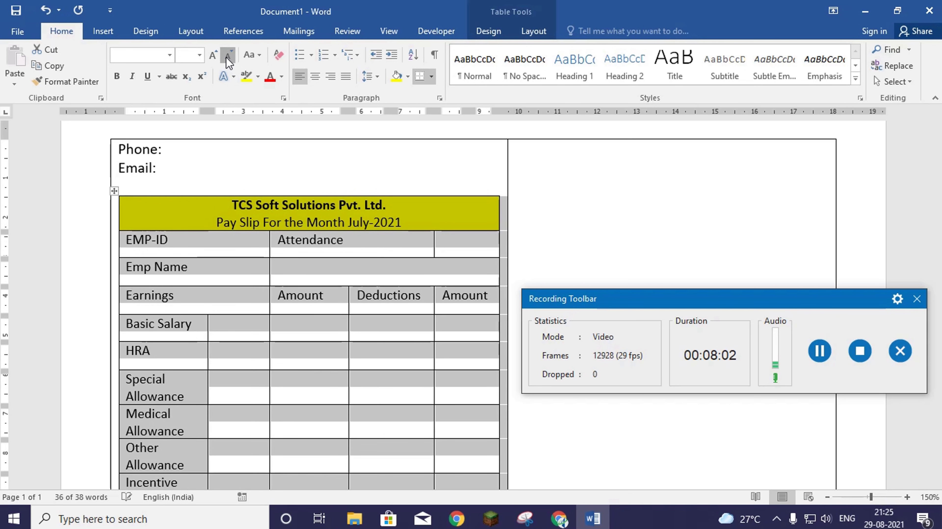
left_click(227, 57)
left_click(226, 57)
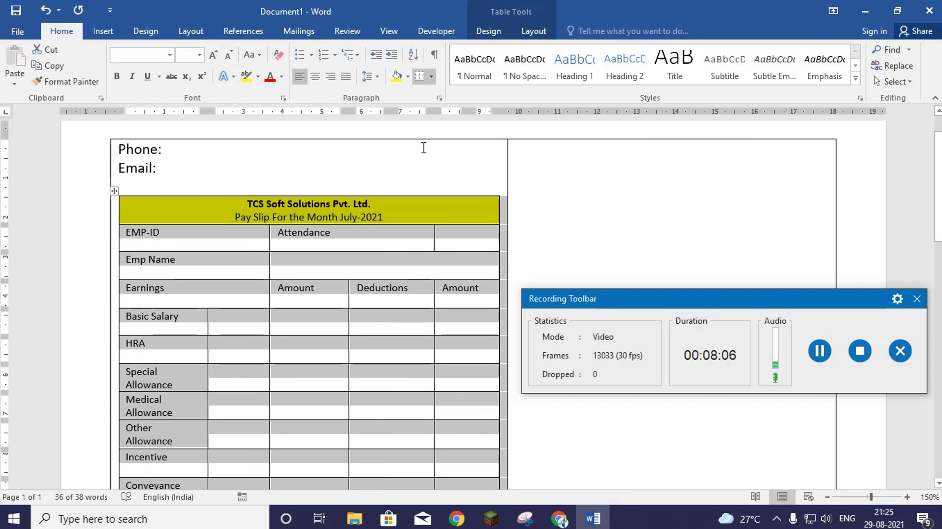
left_click(529, 33)
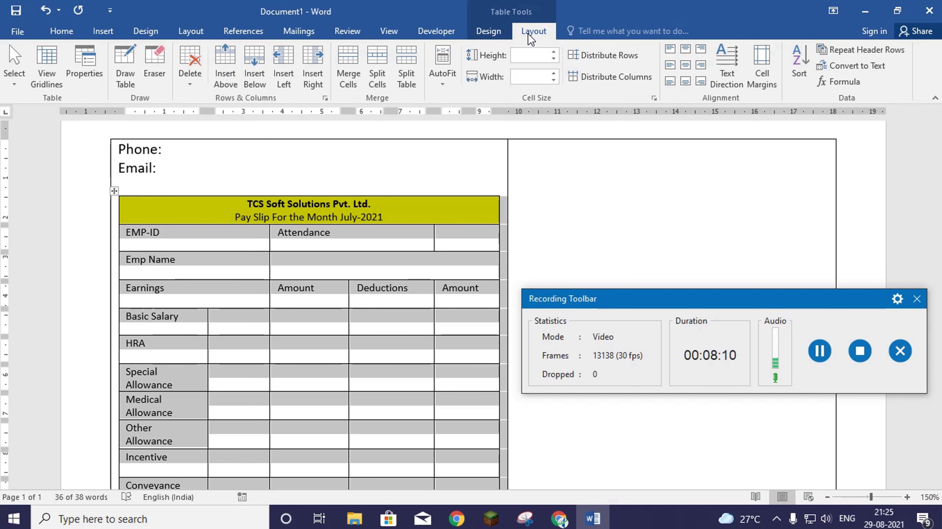
- AutoFit the table columns to contents and align all cell text Center Left
left_click(442, 87)
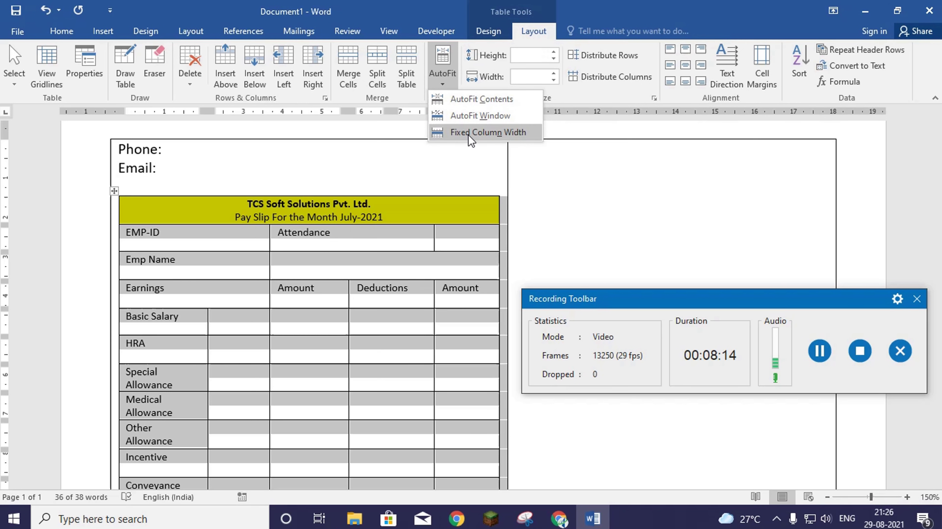
left_click(481, 100)
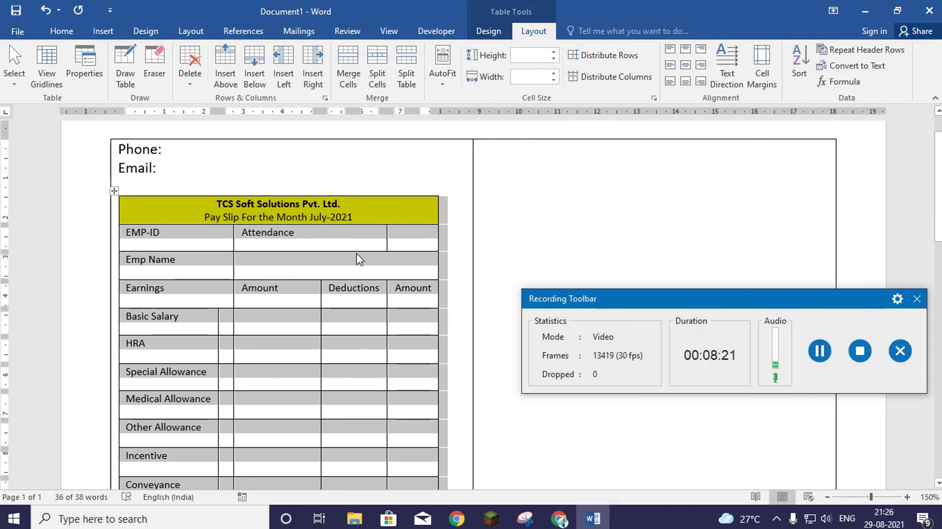
left_click(686, 66)
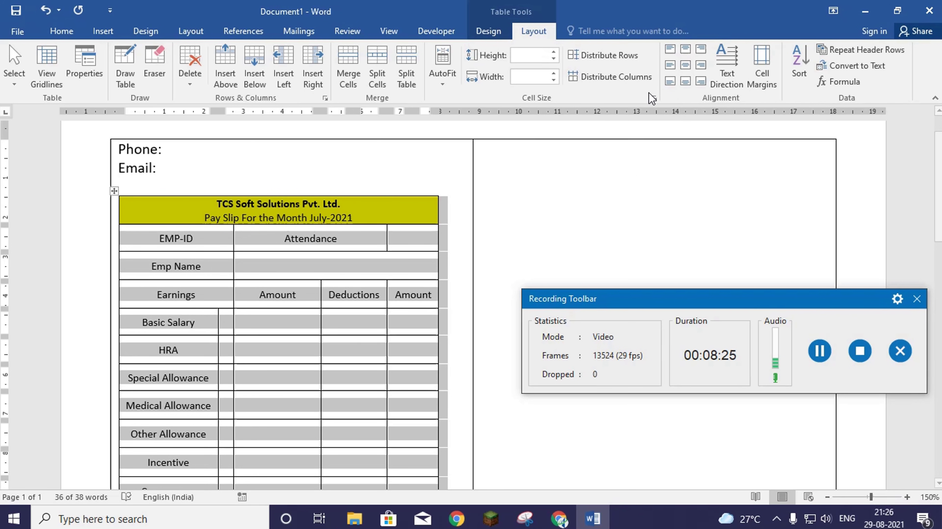
left_click(670, 66)
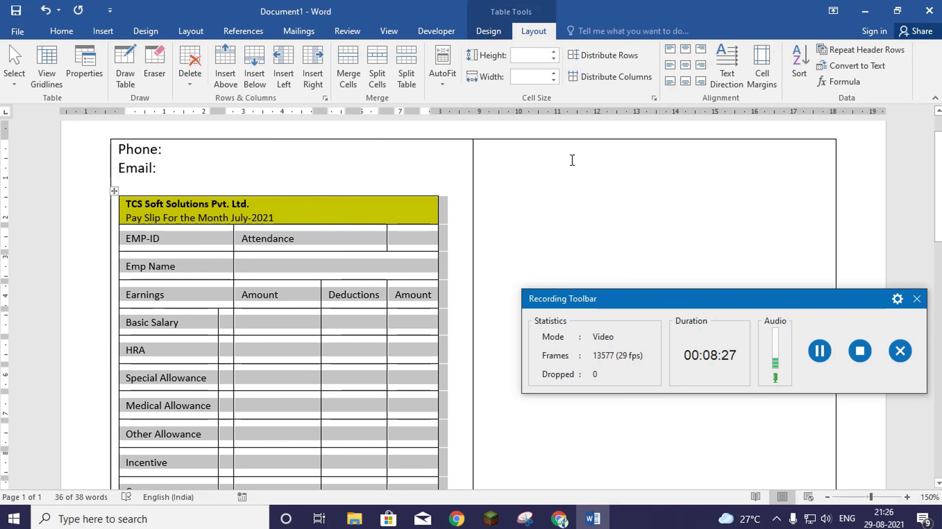
left_click(359, 206)
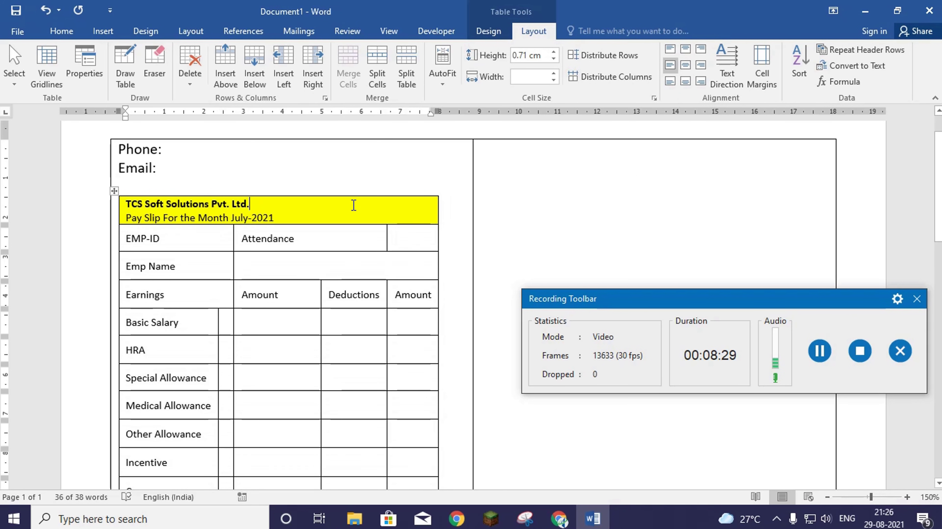
- Center the yellow header row's title text
left_click_drag(326, 214, 124, 203)
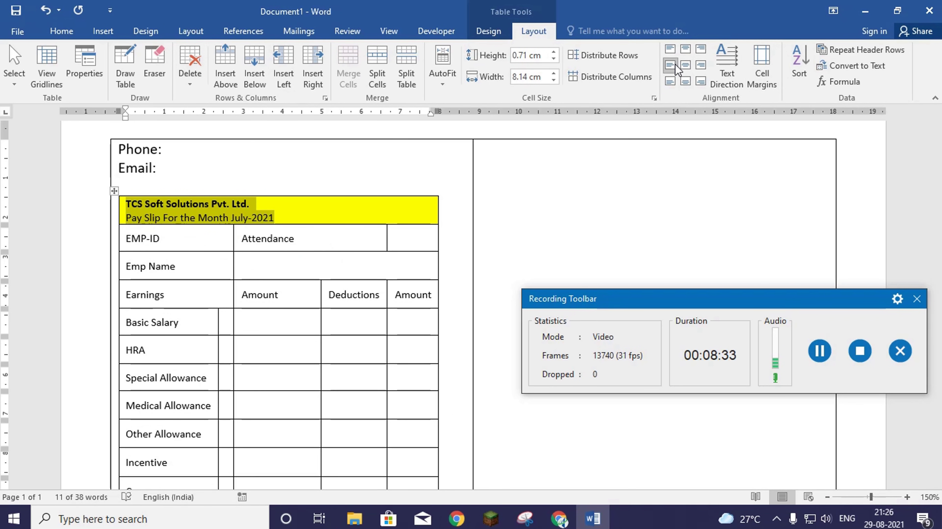
left_click(685, 65)
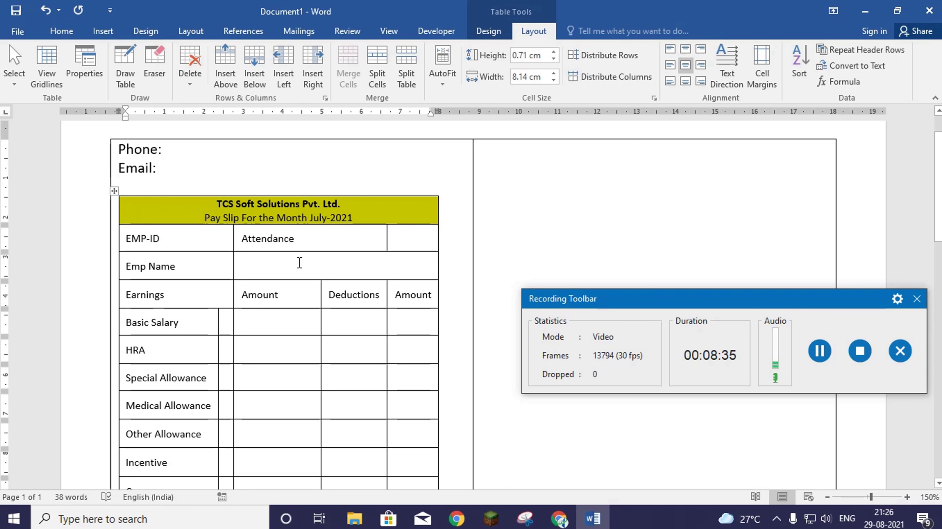
scroll(321, 279, "down", 5)
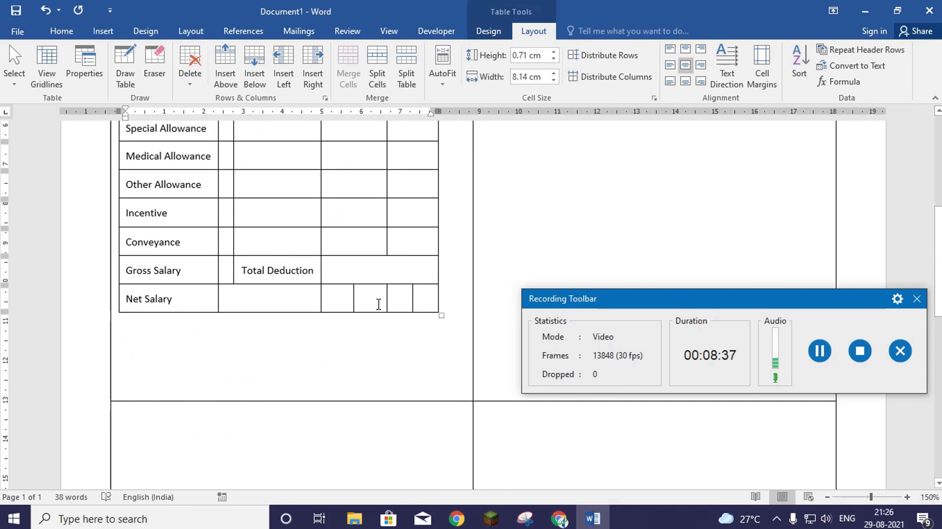
- Merge the Net Salary row's empty value cells into one wide cell
left_click(344, 296)
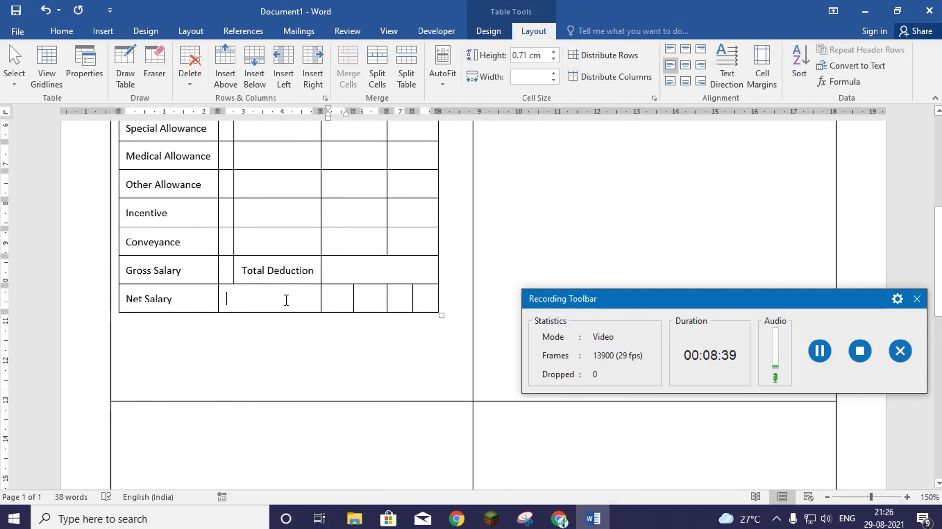
left_click_drag(286, 298, 413, 295)
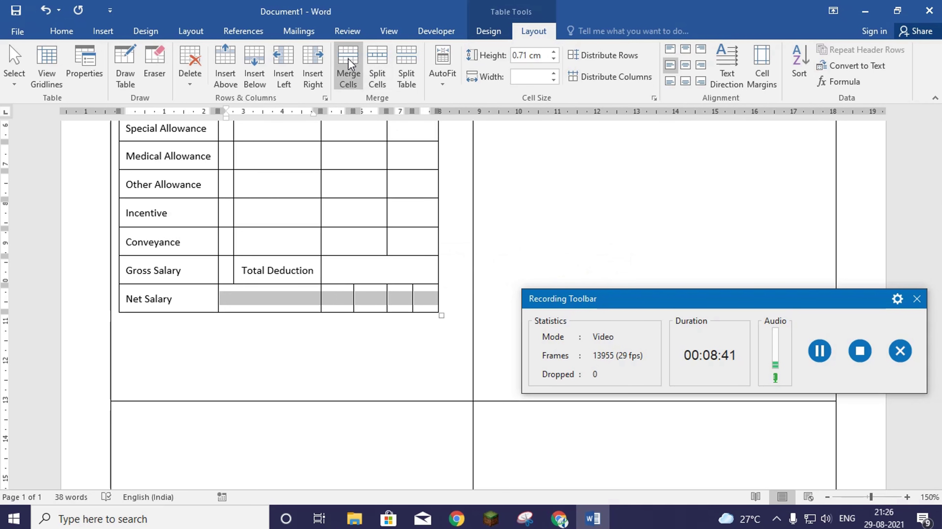
left_click(348, 65)
left_click(423, 316)
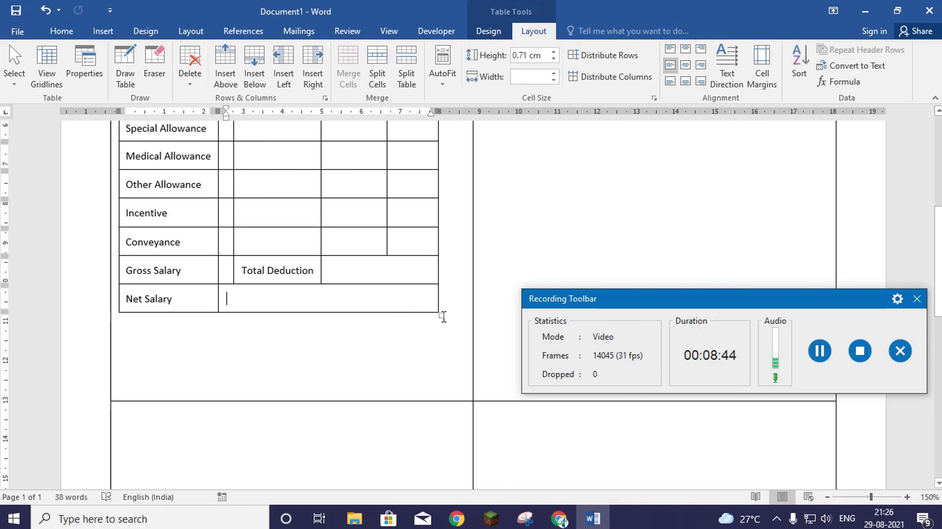
- Shorten the table's rows using its resize handle, then select the Phone and Email lines
left_click_drag(442, 316, 445, 258)
key("ctrl+Home")
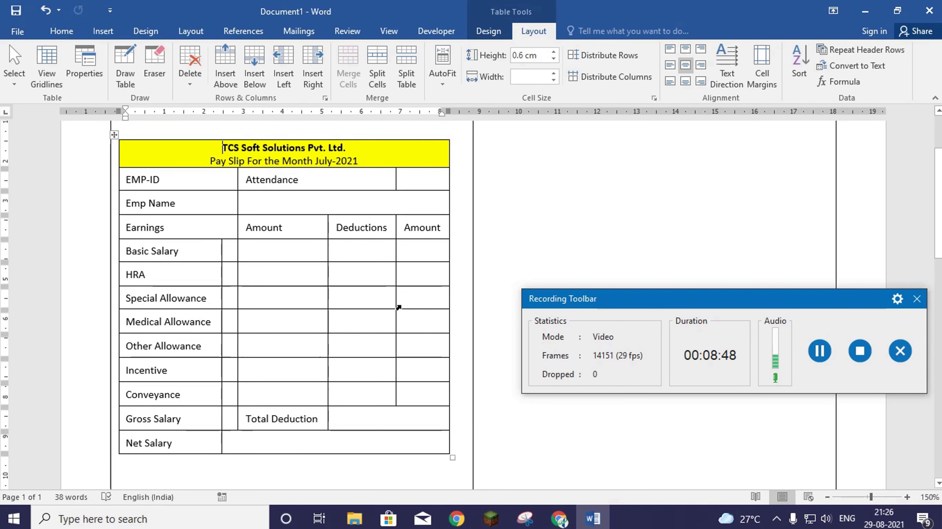
scroll(398, 307, "up", 3)
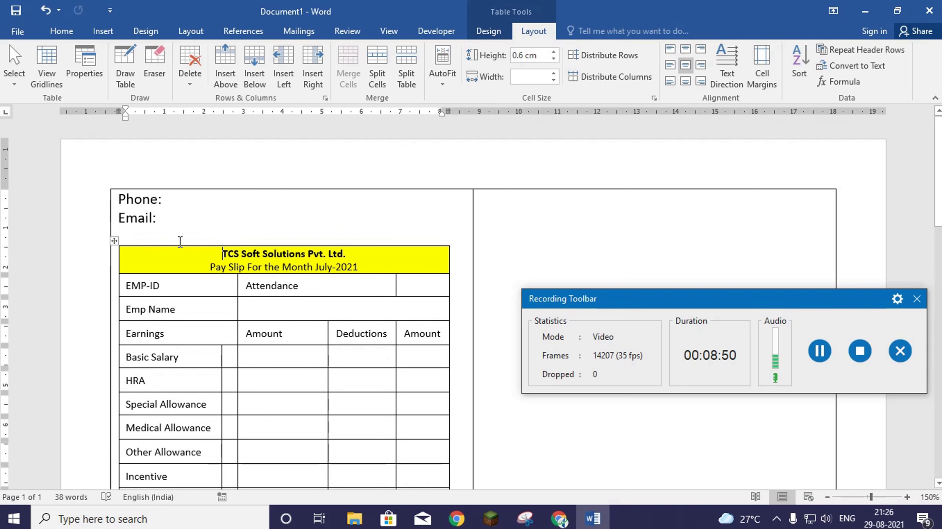
left_click_drag(159, 221, 119, 197)
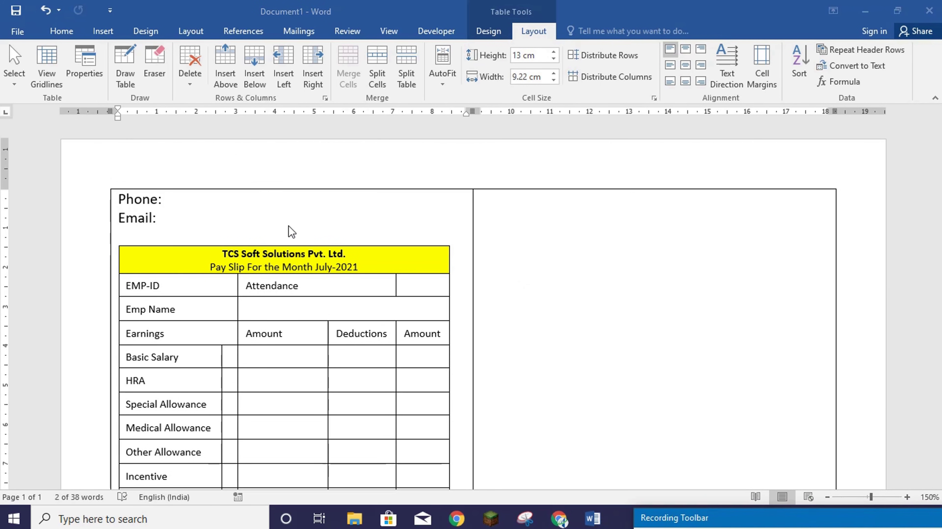
- Reduce the Phone: and Email: lines two font sizes to 9 pt
left_click(155, 221)
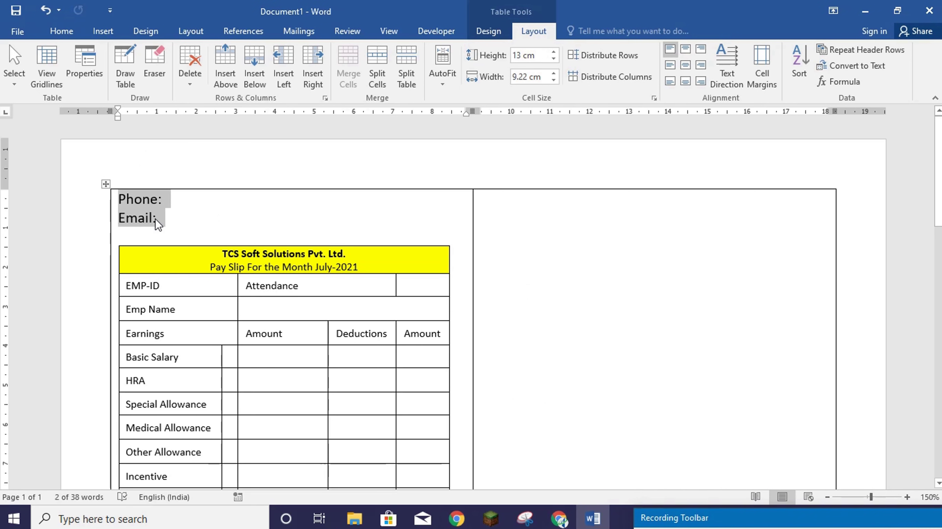
left_click(62, 31)
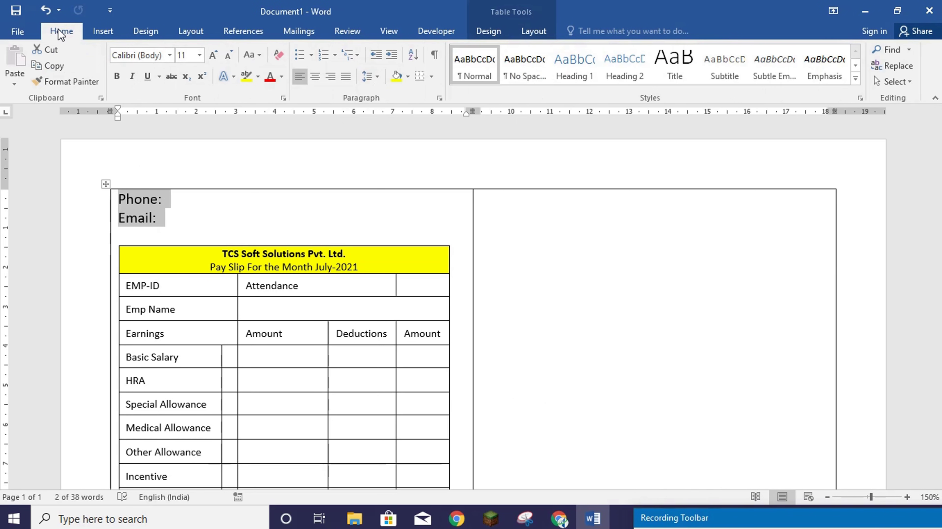
left_click(231, 60)
left_click(231, 59)
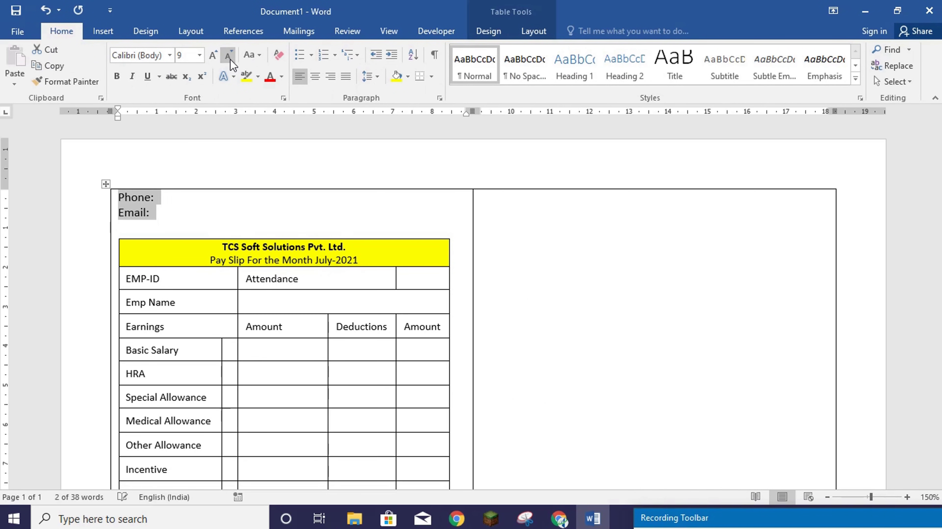
left_click(245, 232)
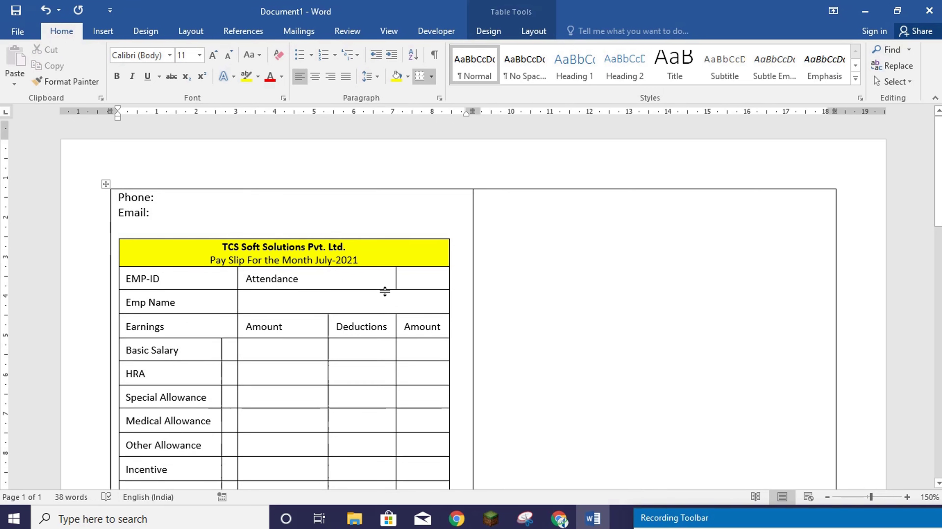
- Select the Earnings, Amount, Deductions, Amount header row
scroll(384, 292, "down", 5)
scroll(368, 294, "up", 5)
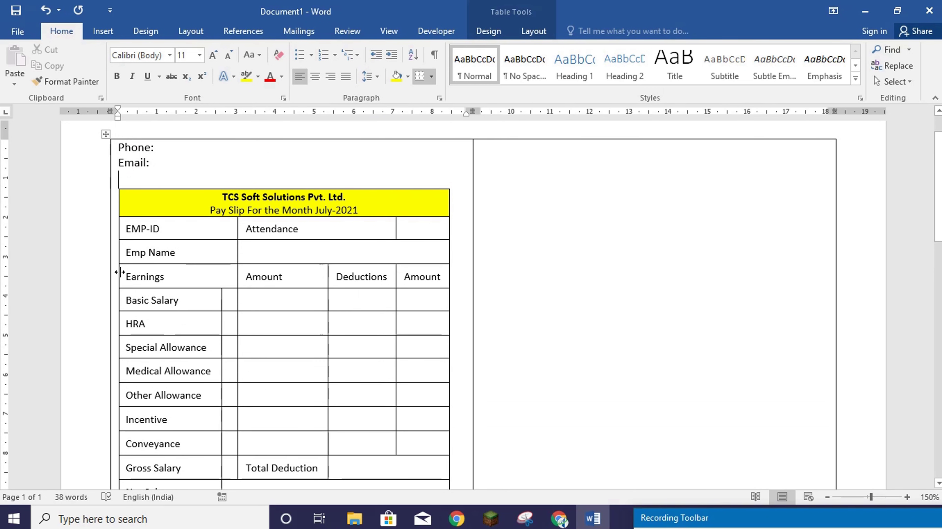
left_click_drag(127, 276, 408, 279)
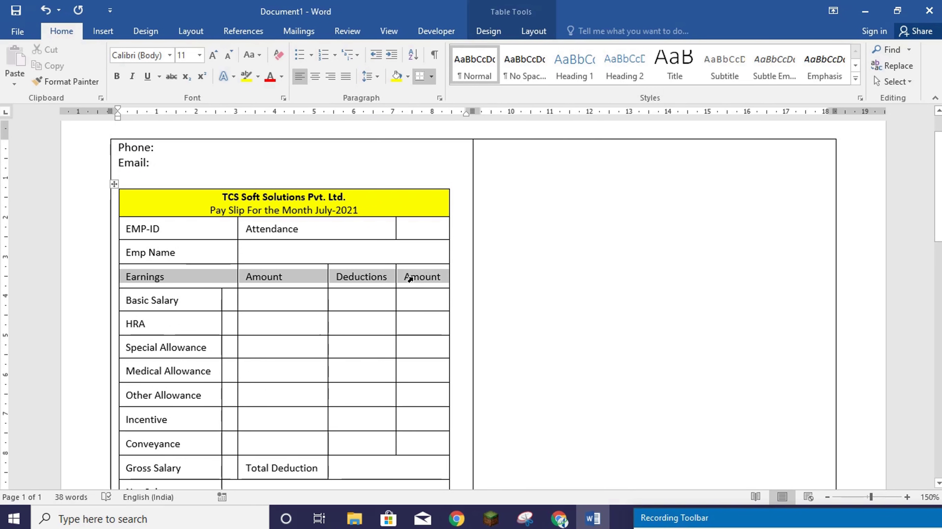
- Shade the Earnings header row Blue, Accent 1, Lighter 40% with bold 9 pt text
left_click(488, 30)
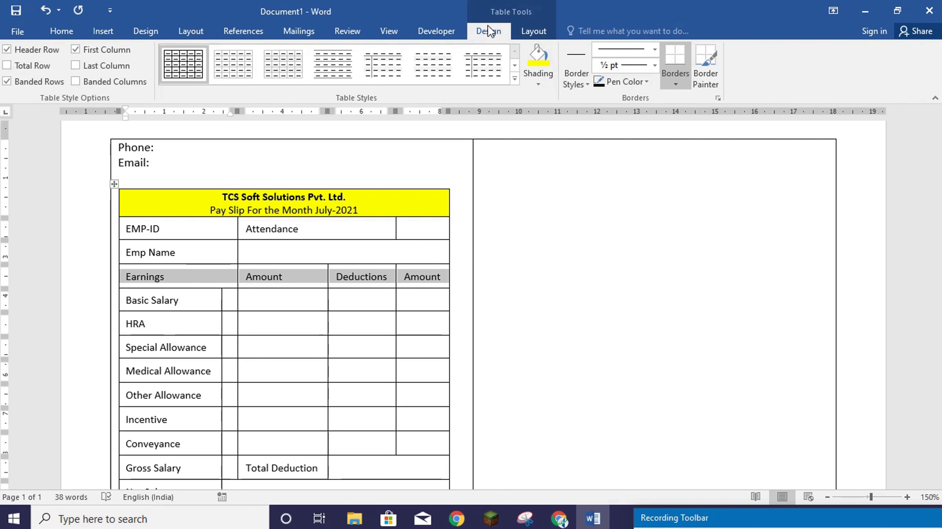
left_click(539, 83)
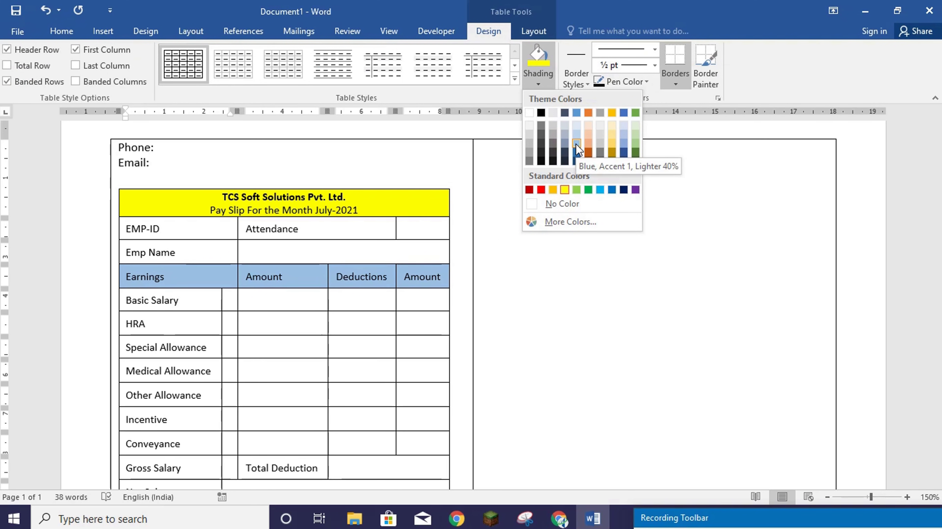
left_click(575, 144)
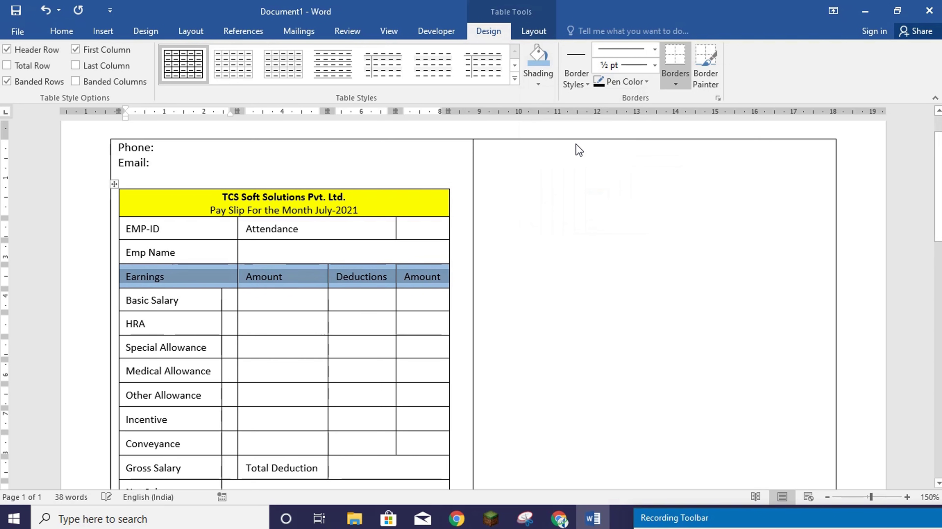
left_click(60, 32)
left_click(118, 80)
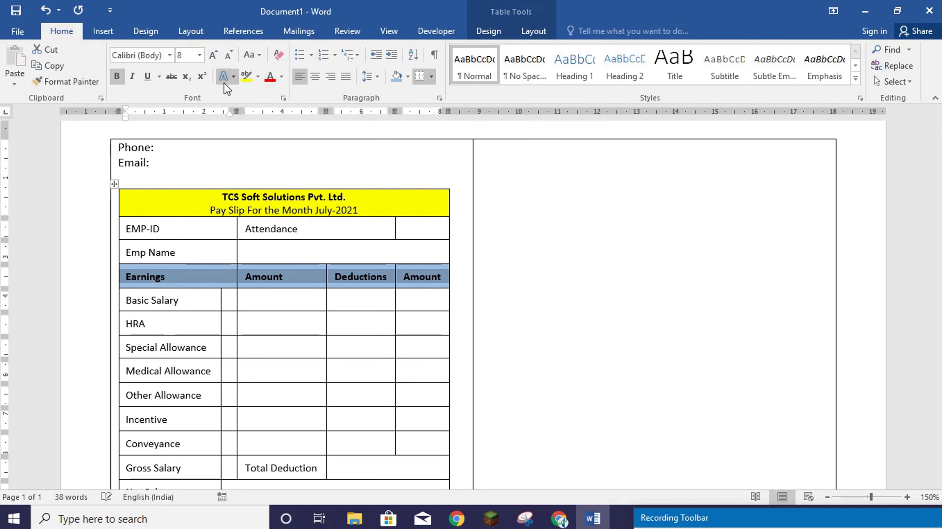
left_click(217, 57)
left_click(216, 56)
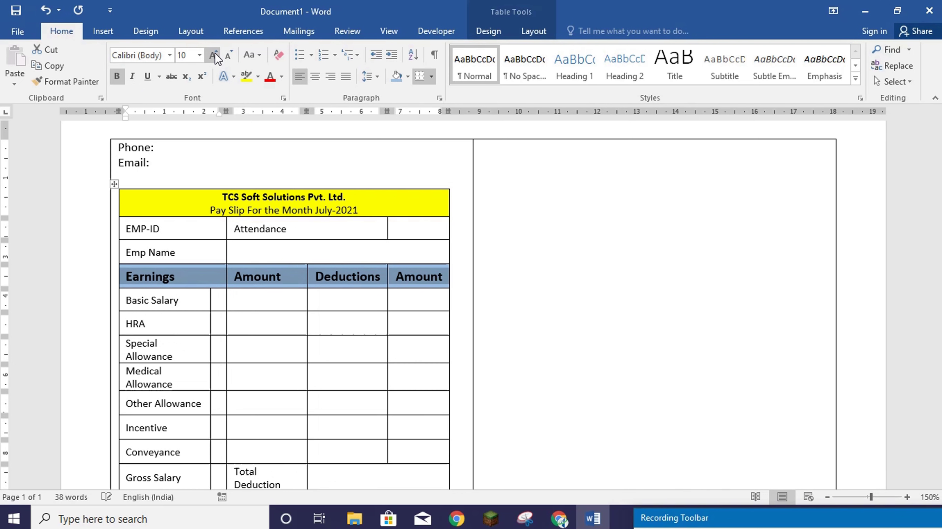
left_click(227, 59)
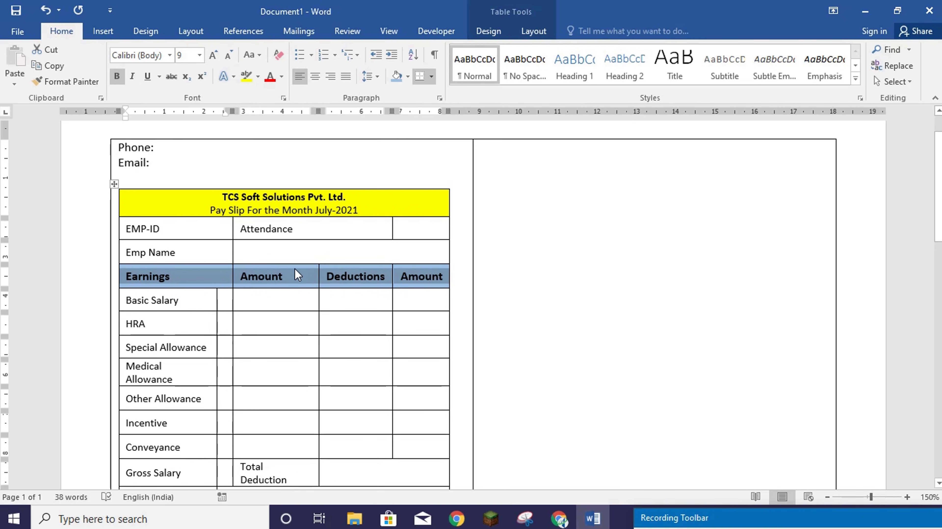
left_click(297, 227)
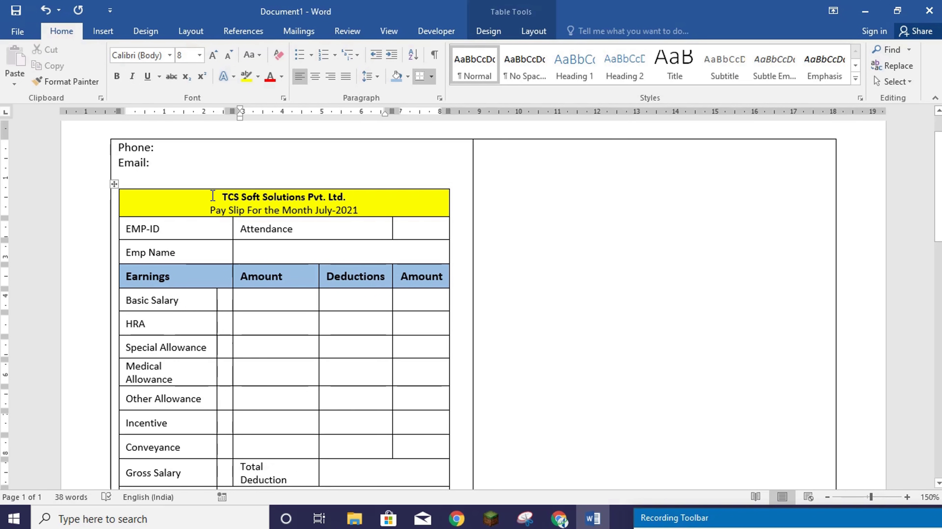
- Enlarge the TCS Soft Solutions Pvt. Ltd. title to 10 pt
left_click_drag(221, 195, 351, 196)
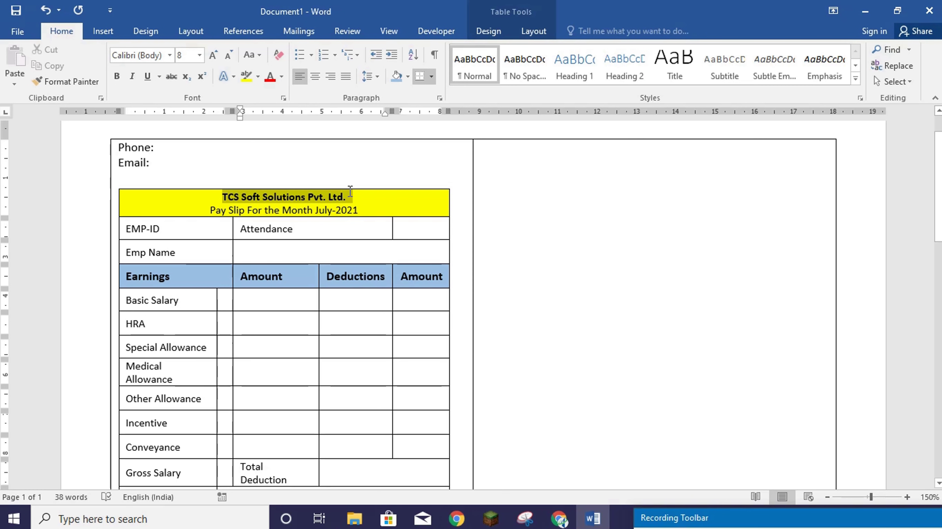
left_click(213, 56)
left_click(213, 55)
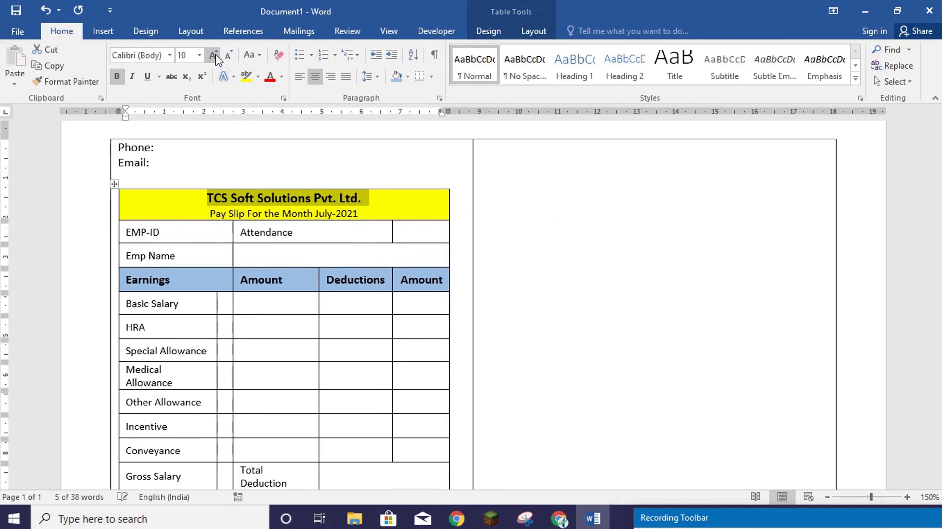
- Make the Phone: and Email: labels bold
left_click(149, 166)
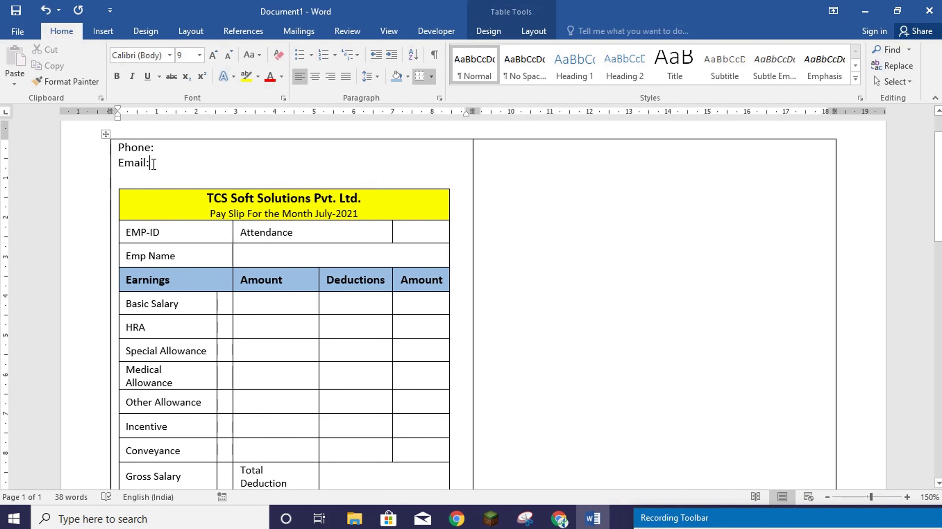
left_click_drag(153, 163, 118, 147)
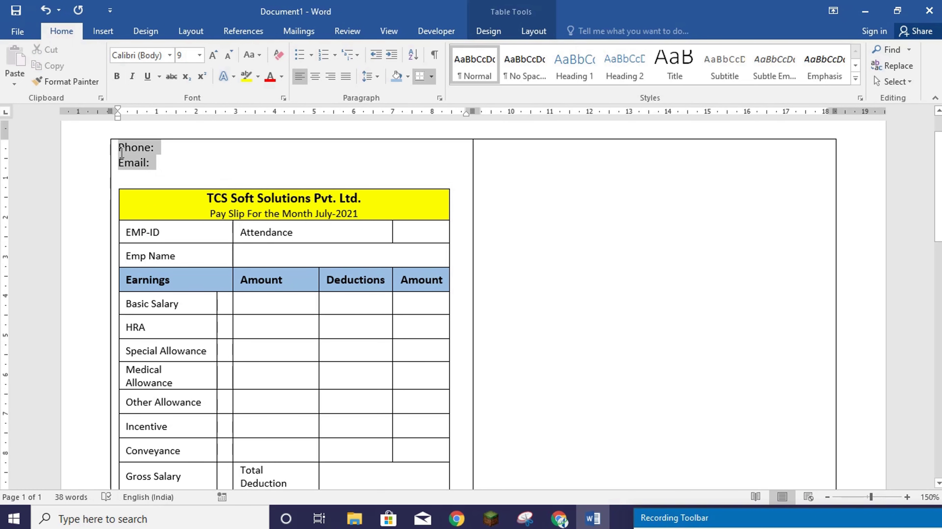
left_click(119, 79)
scroll(290, 197, "down", 5)
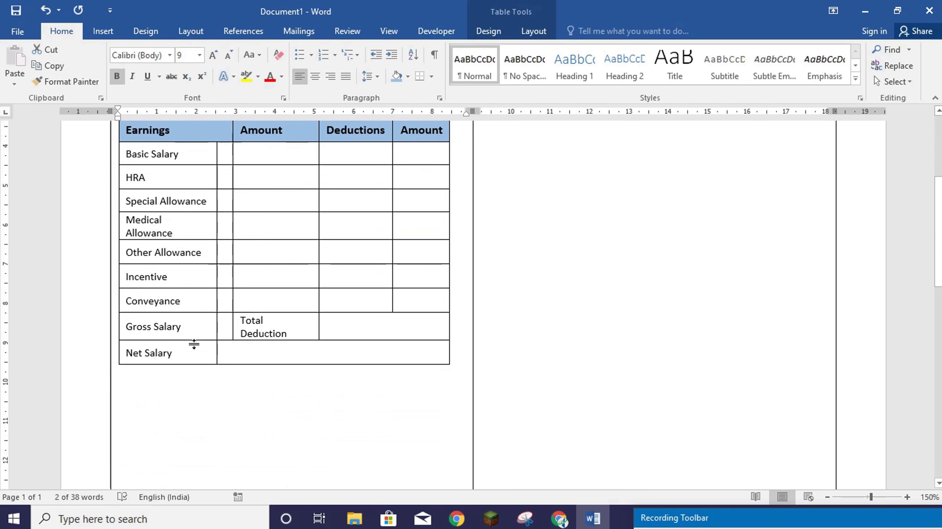
- Give the Gross Salary cell orange shading with bold 9 pt text
left_click(183, 325)
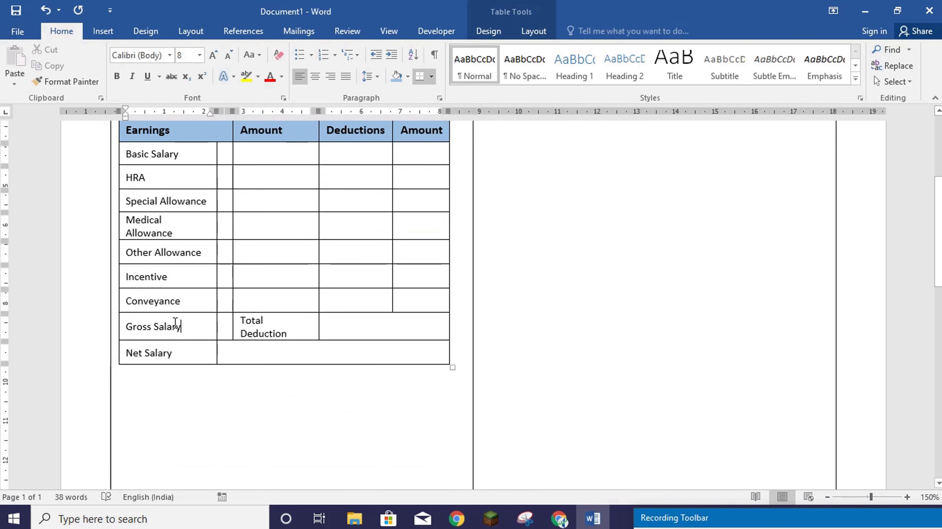
left_click(122, 328)
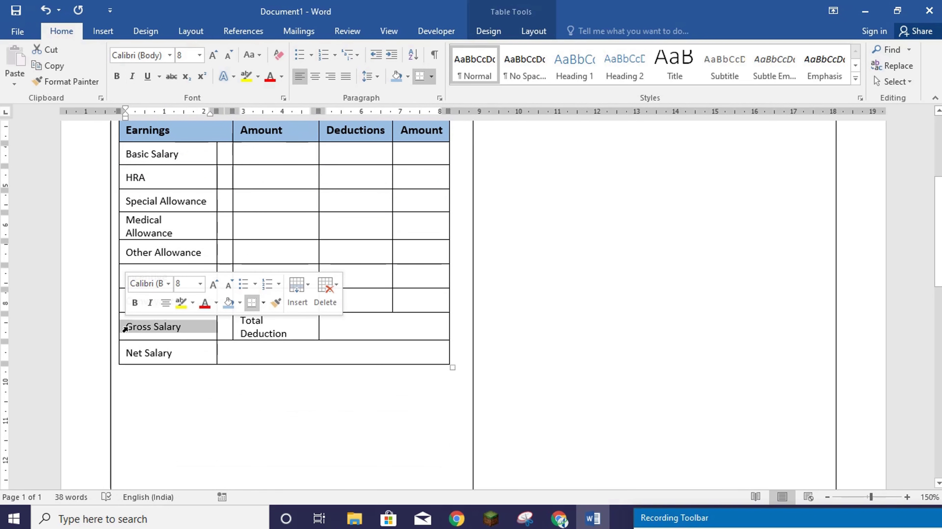
left_click(494, 30)
left_click(538, 85)
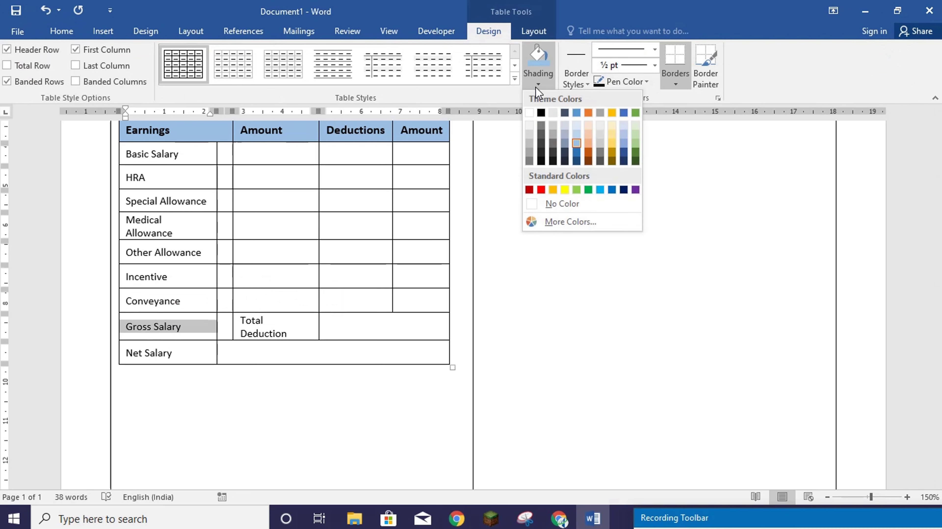
left_click(550, 190)
left_click(61, 31)
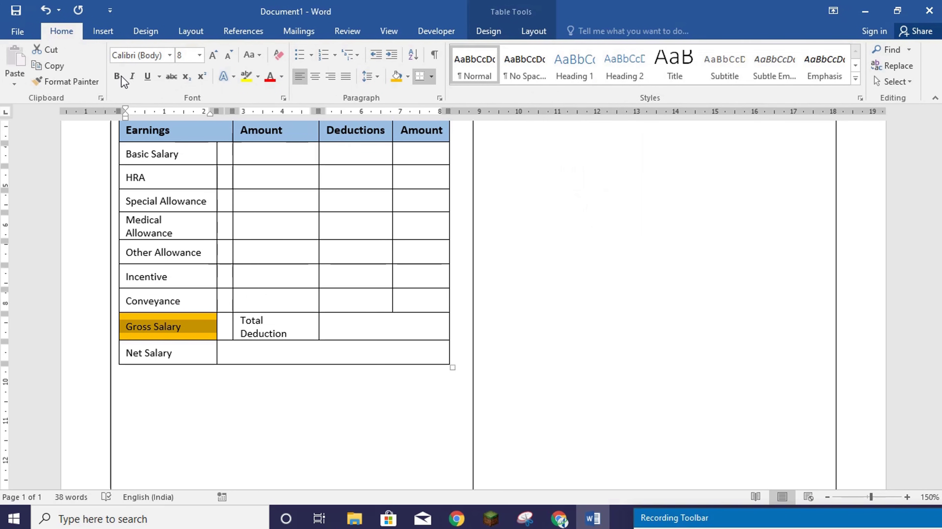
left_click(116, 76)
left_click(215, 55)
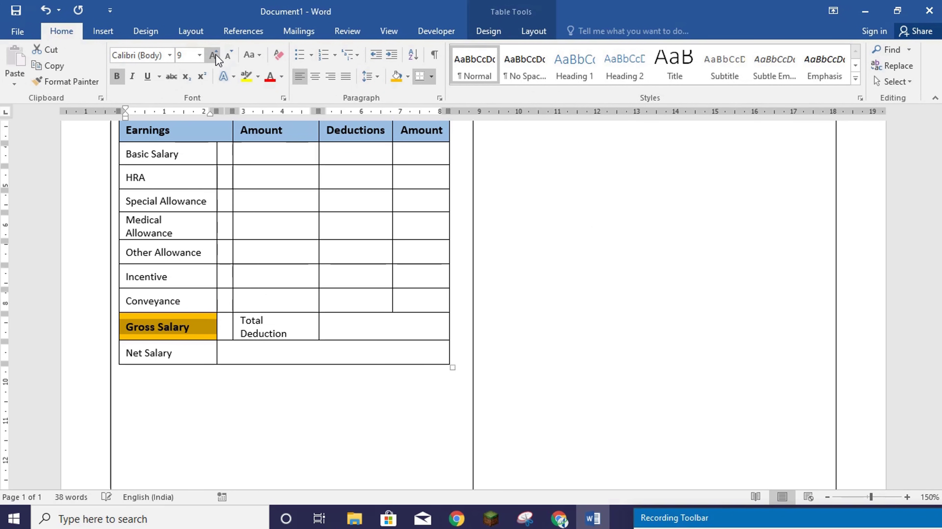
- Make Total Deduction bold and shade its cell orange
left_click(292, 335)
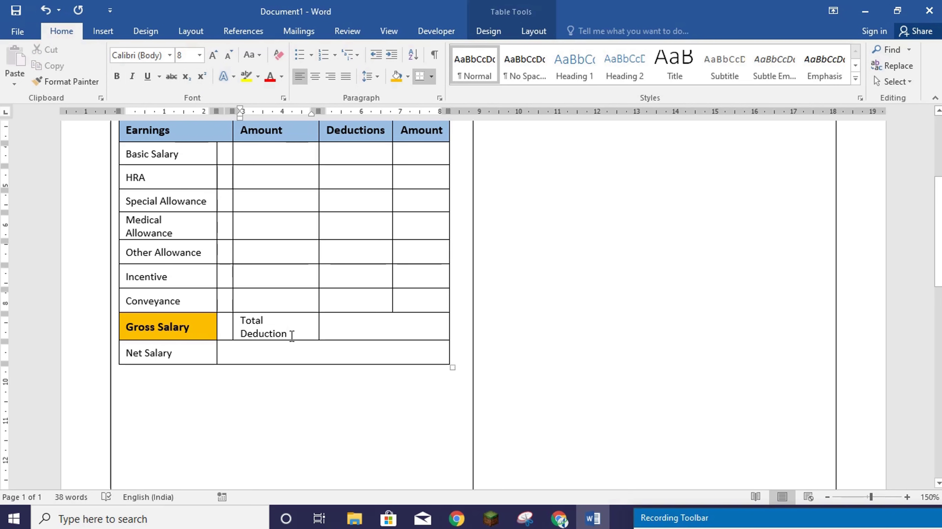
scroll(291, 334, "up", 1)
scroll(292, 336, "down", 1)
left_click_drag(291, 336, 240, 320)
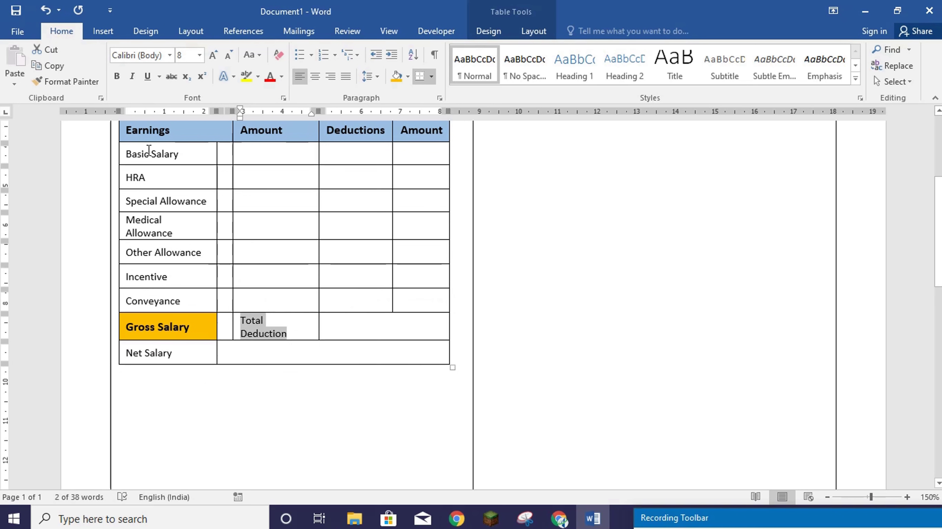
left_click(117, 76)
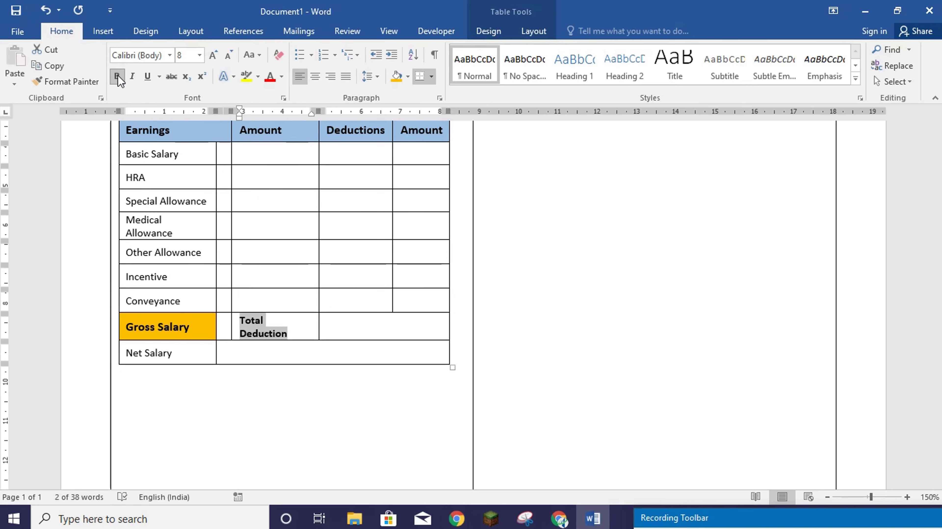
left_click(481, 31)
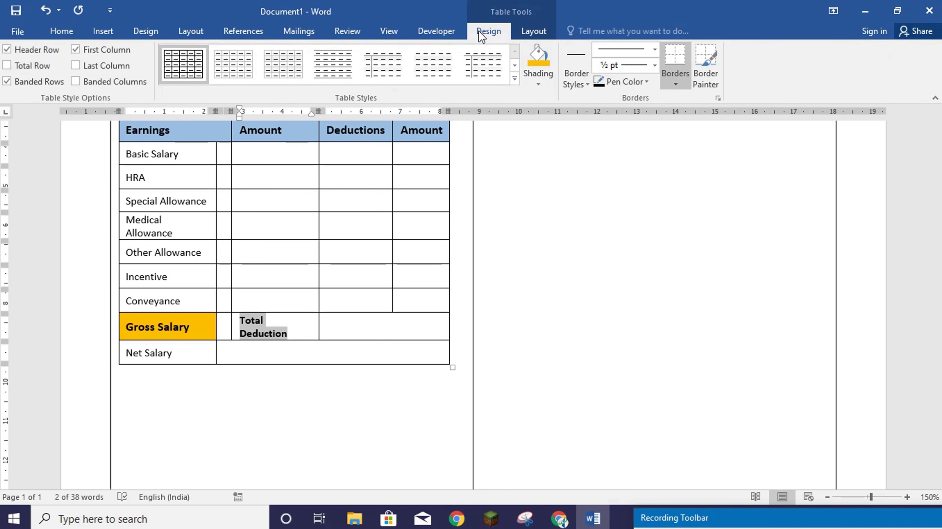
left_click(538, 60)
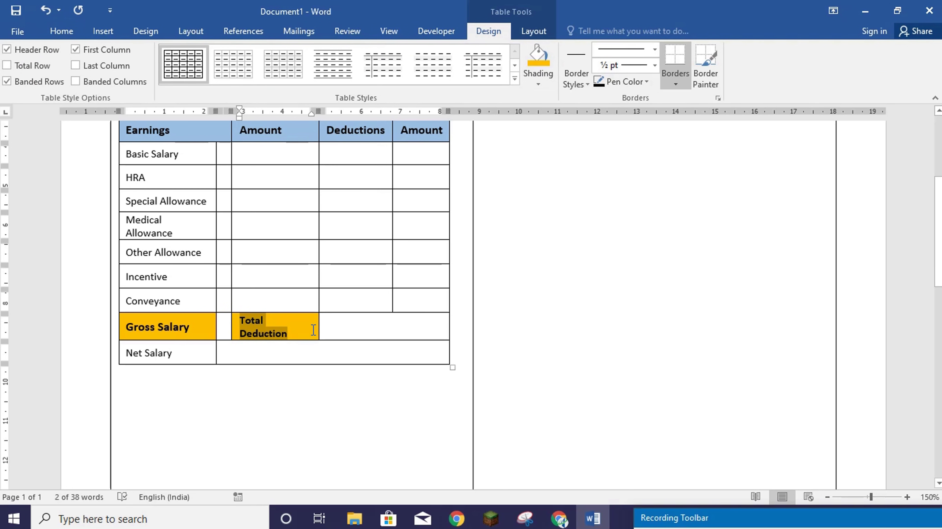
left_click(349, 327)
scroll(283, 274, "up", 5)
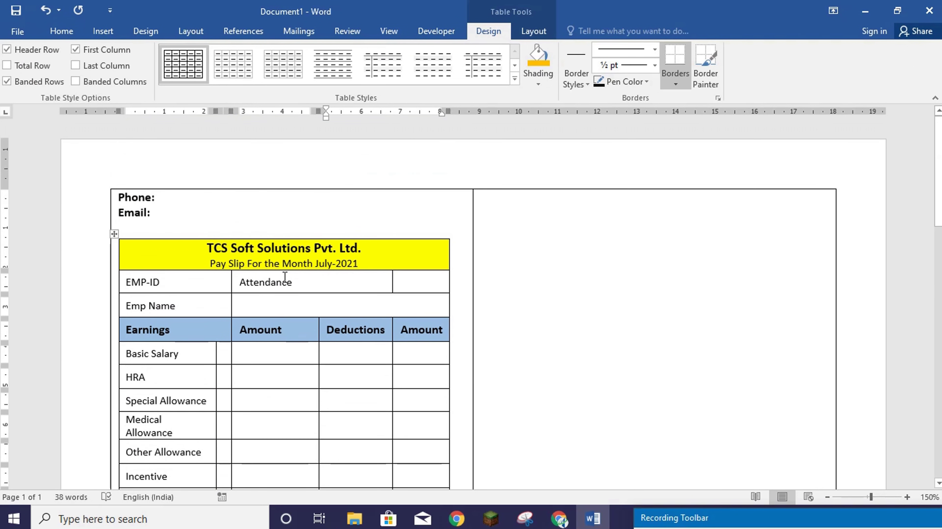
- Resize the columns by widening the blank column, narrowing Deductions and the earnings label column
scroll(291, 302, "down", 3)
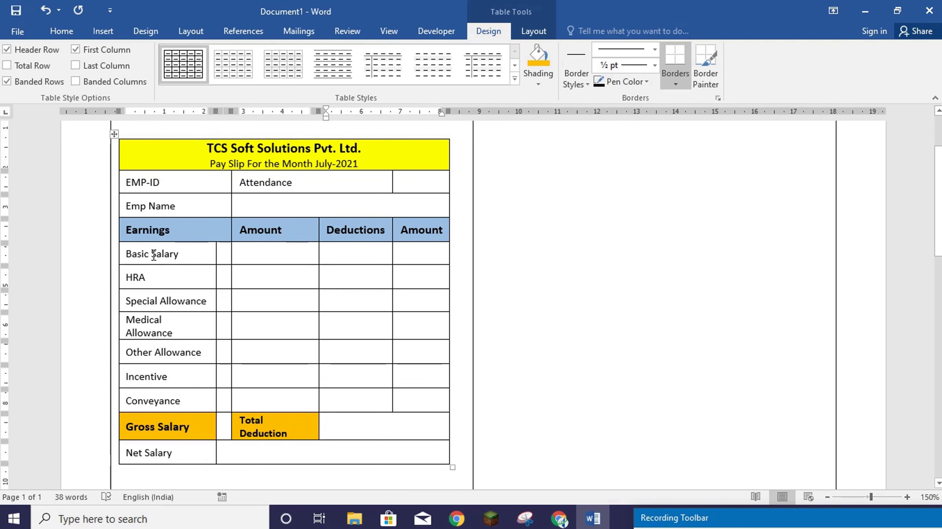
left_click_drag(154, 255, 160, 381)
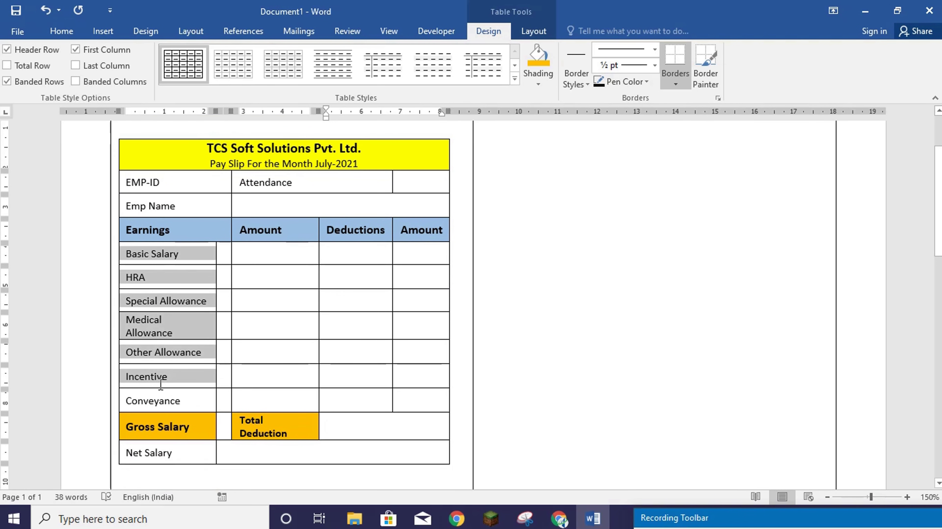
left_click(229, 258)
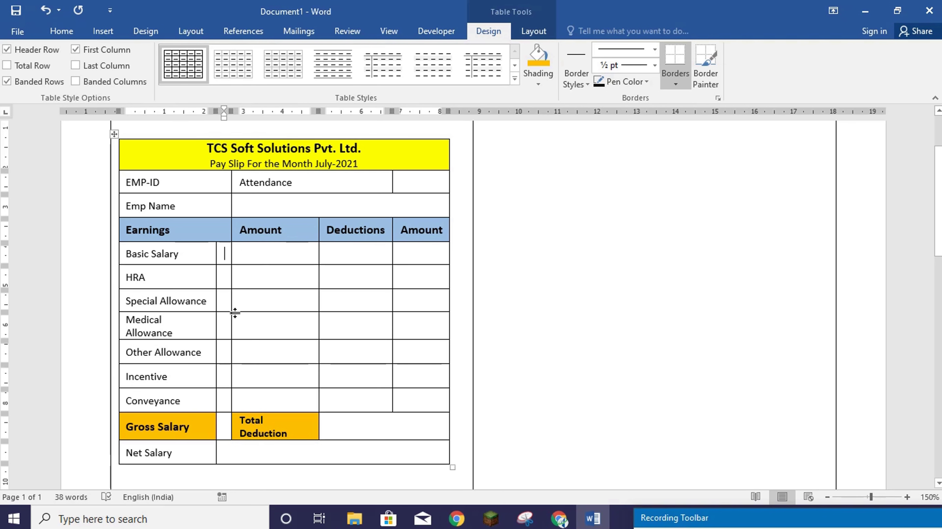
left_click_drag(230, 305, 266, 305)
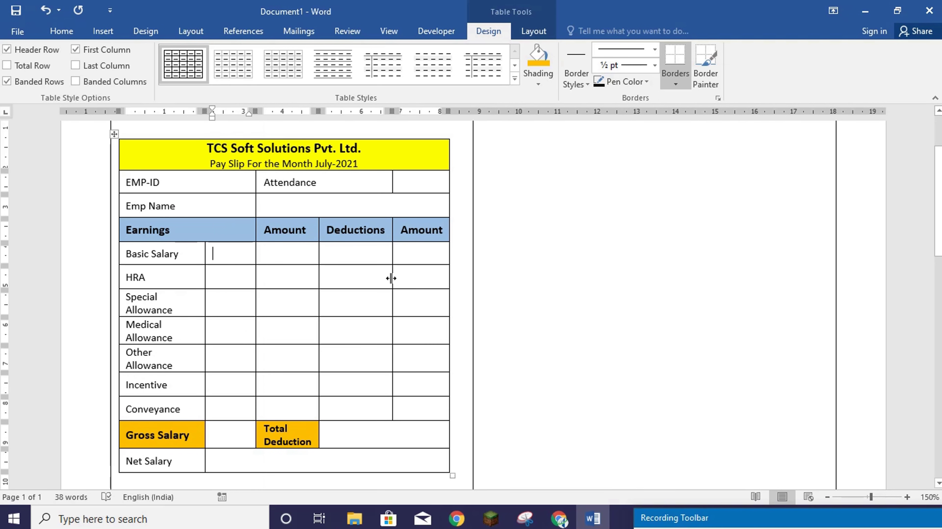
left_click_drag(391, 278, 381, 275)
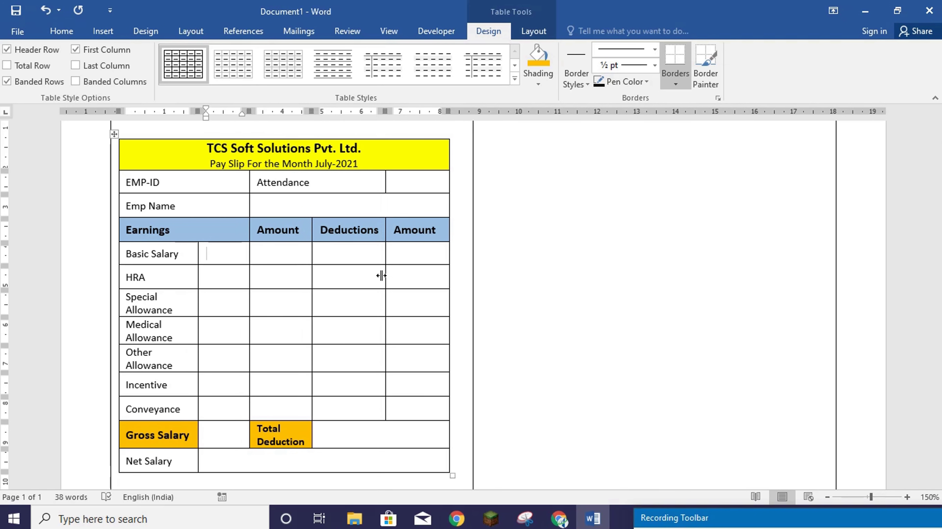
mouse_move(248, 297)
left_mouse_down()
mouse_move(266, 297)
mouse_move(247, 301)
left_mouse_up()
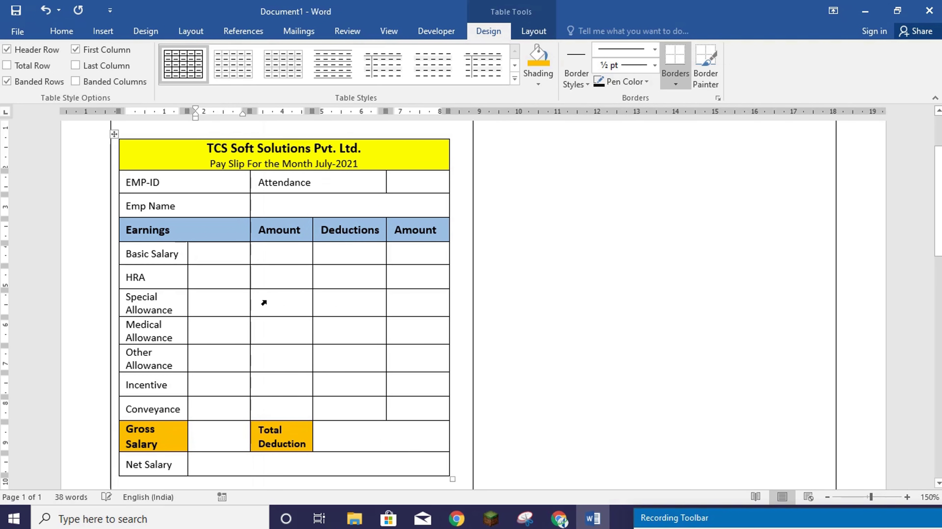
scroll(232, 306, "up", 3)
scroll(232, 306, "down", 4)
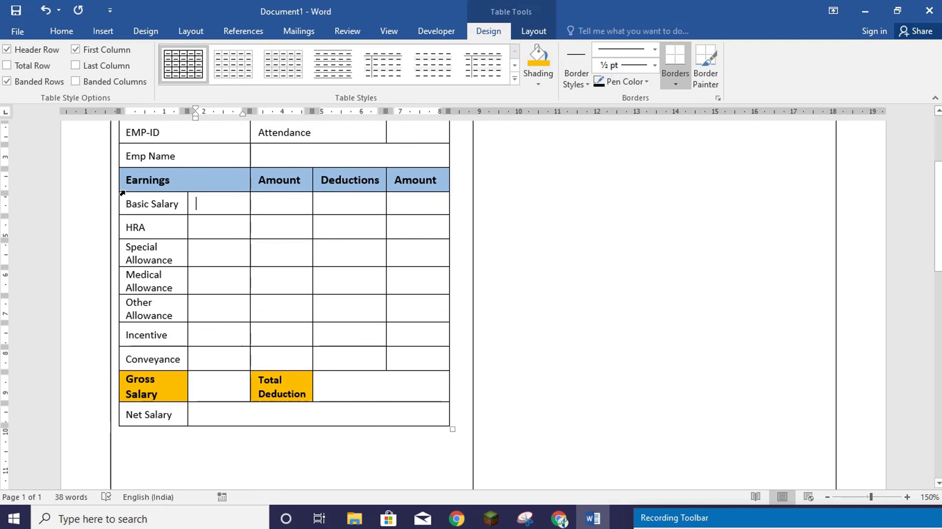
- Shrink the Basic Salary through Conveyance labels to 7 pt and shorten the table's height
left_click_drag(127, 203, 178, 359)
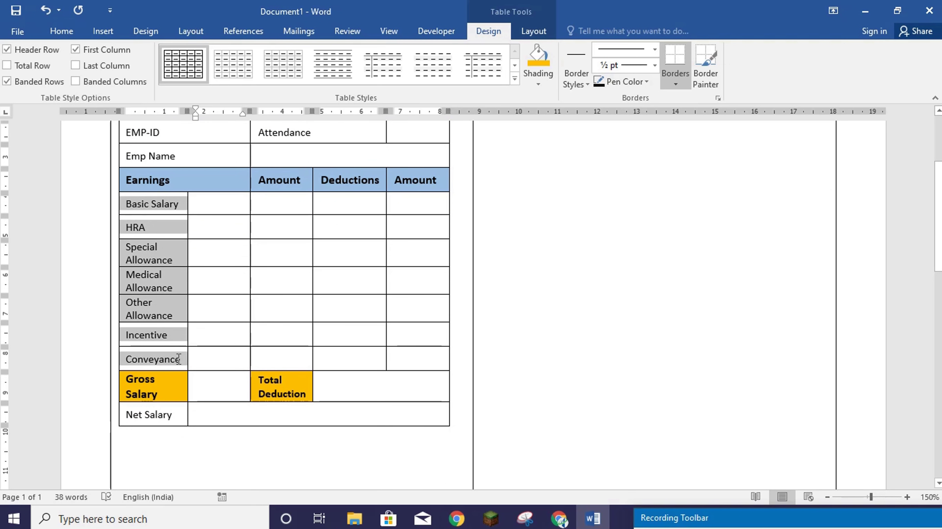
left_click(63, 31)
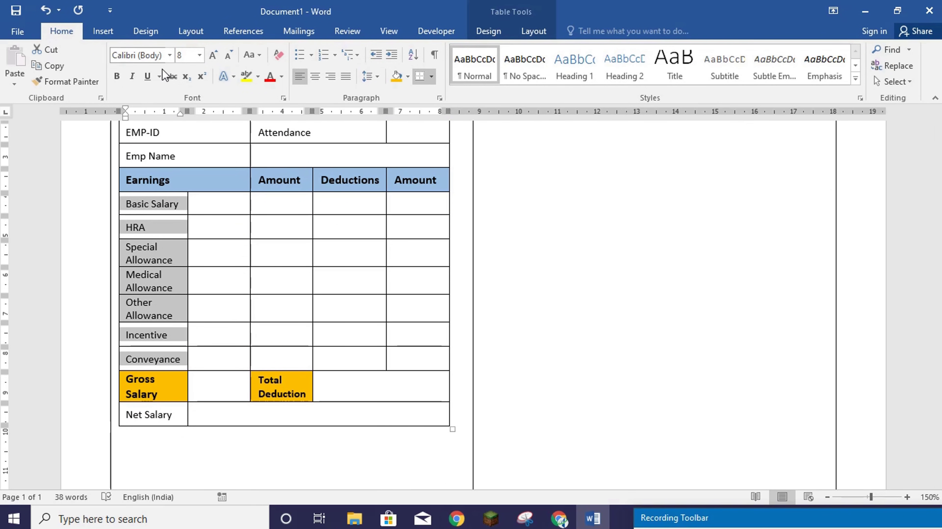
left_click(229, 59)
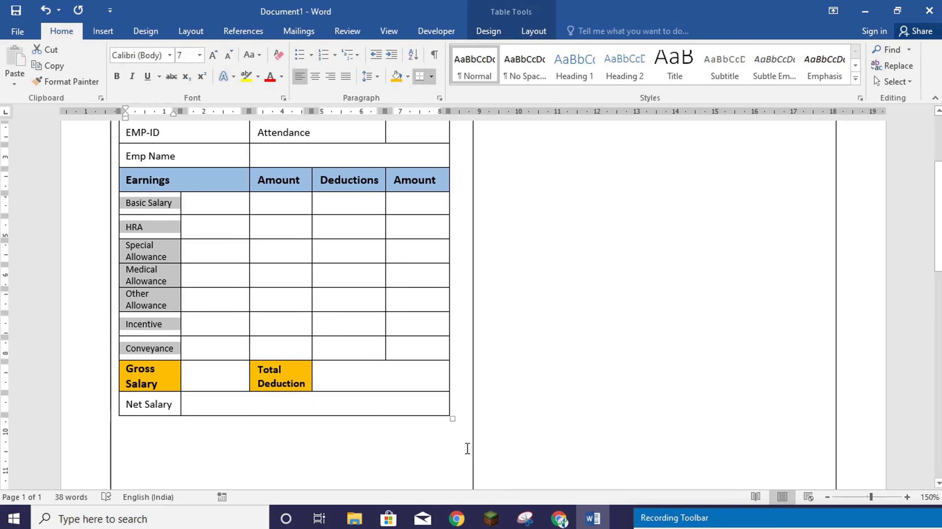
left_click_drag(451, 419, 449, 369)
left_click(359, 364)
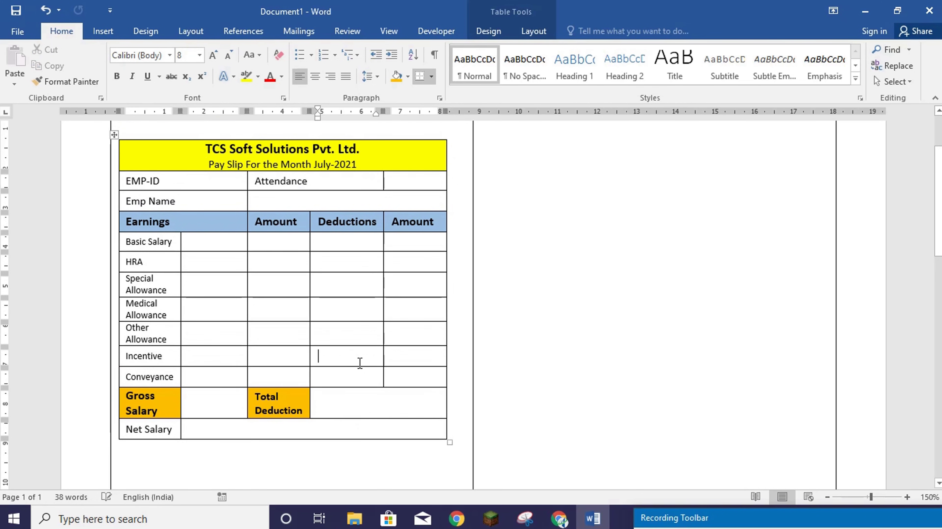
- Shade the Net Salary cell red and make its text white at 8 pt
left_click_drag(126, 430, 177, 429)
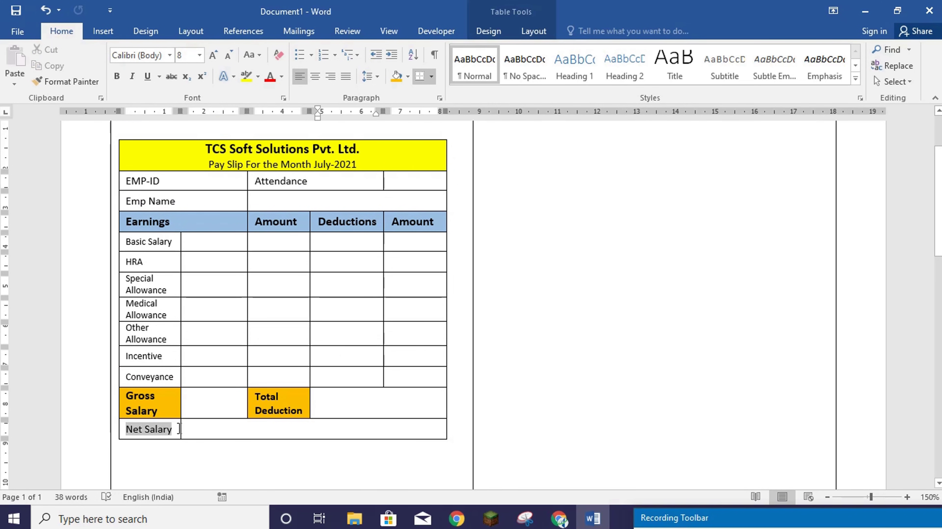
left_click(483, 31)
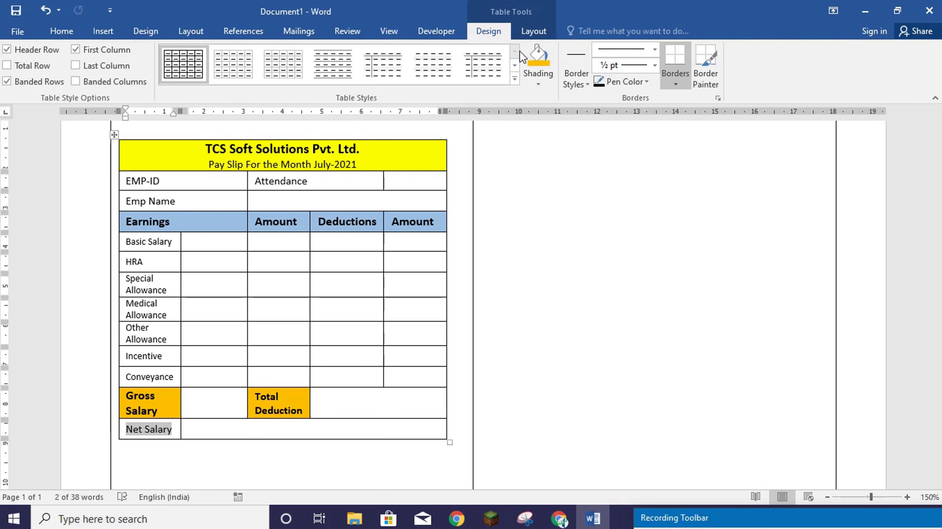
left_click(538, 85)
left_click(544, 195)
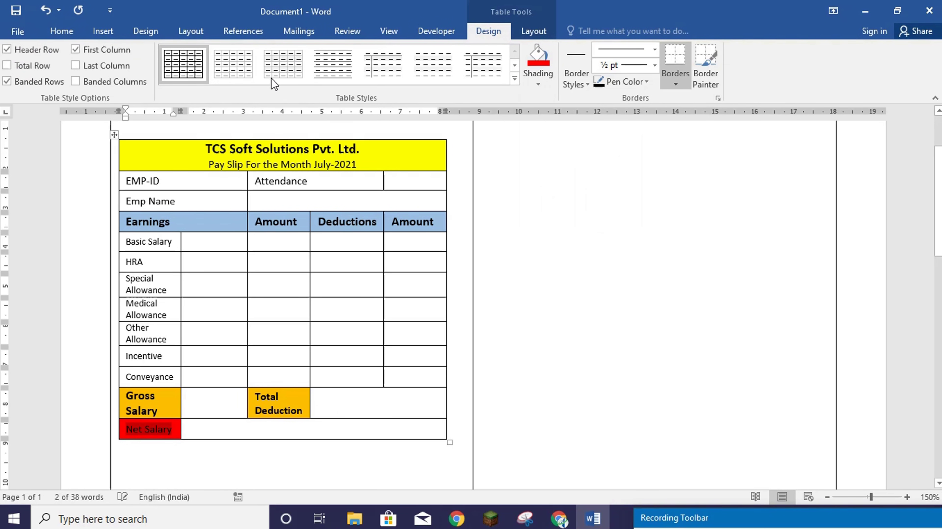
left_click(68, 33)
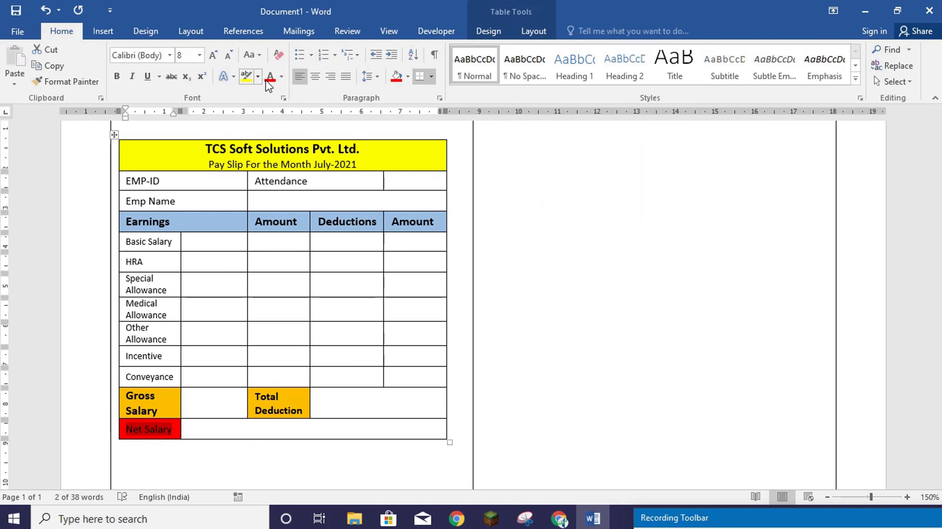
left_click(281, 77)
left_click(268, 121)
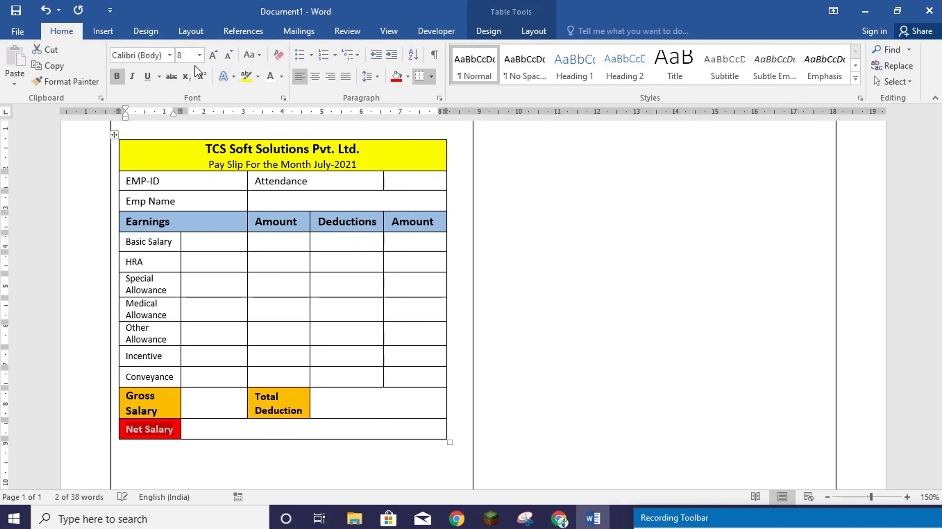
left_click(211, 57)
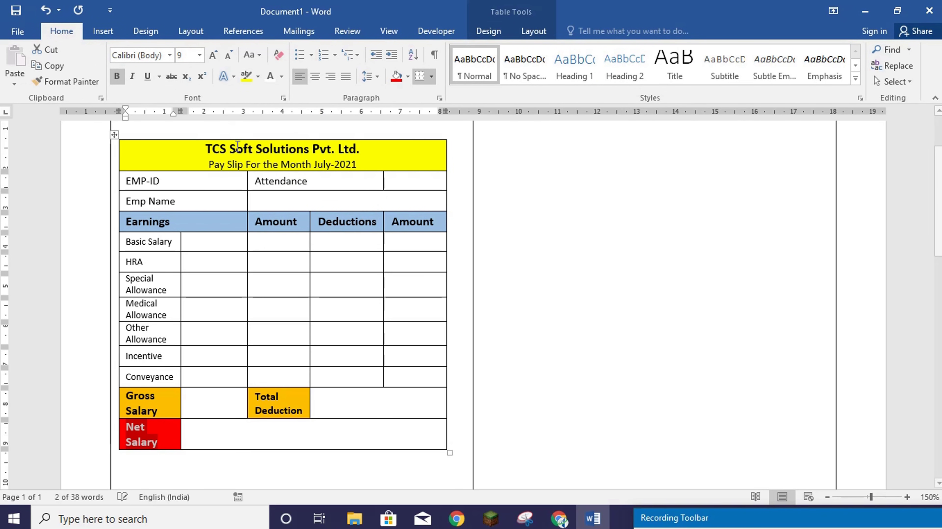
left_click(229, 58)
left_click(228, 435)
scroll(233, 393, "up", 3)
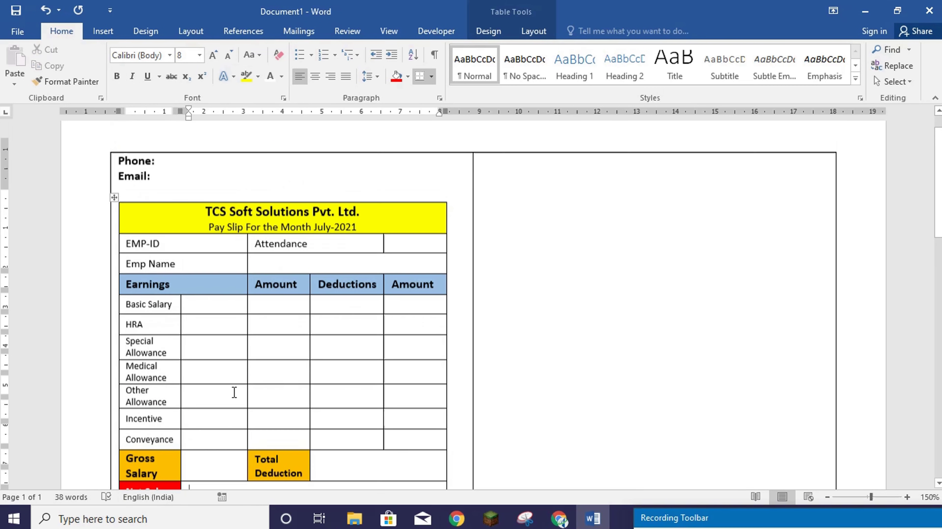
scroll(237, 259, "down", 3)
scroll(237, 253, "up", 2)
scroll(222, 266, "down", 6)
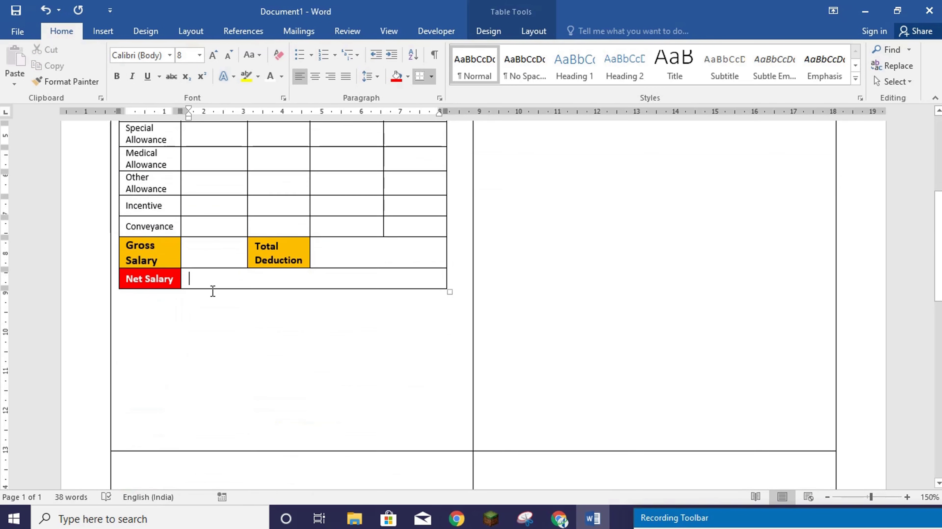
- Add 'Bank Name:' and 'Cheque / NEFT:' lines below the table, fixing the Bank Name spacing
left_click(140, 290)
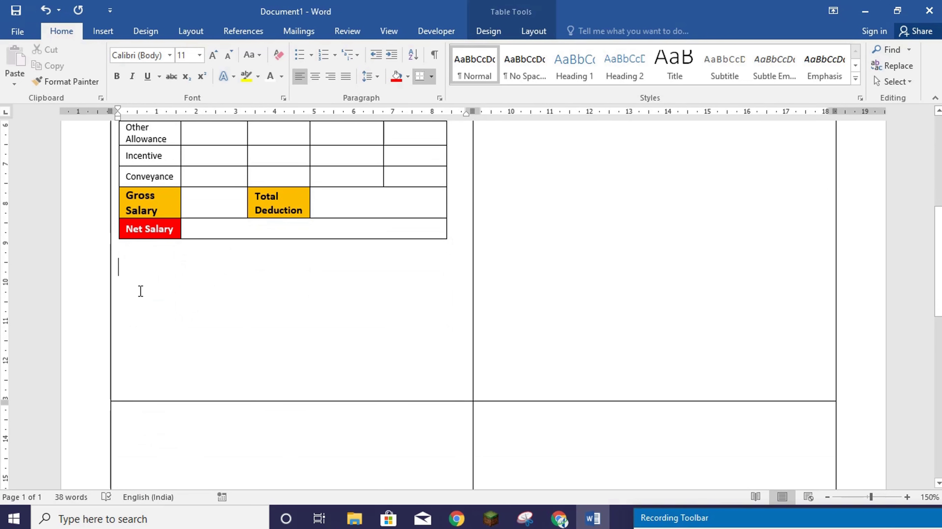
type("Ban")
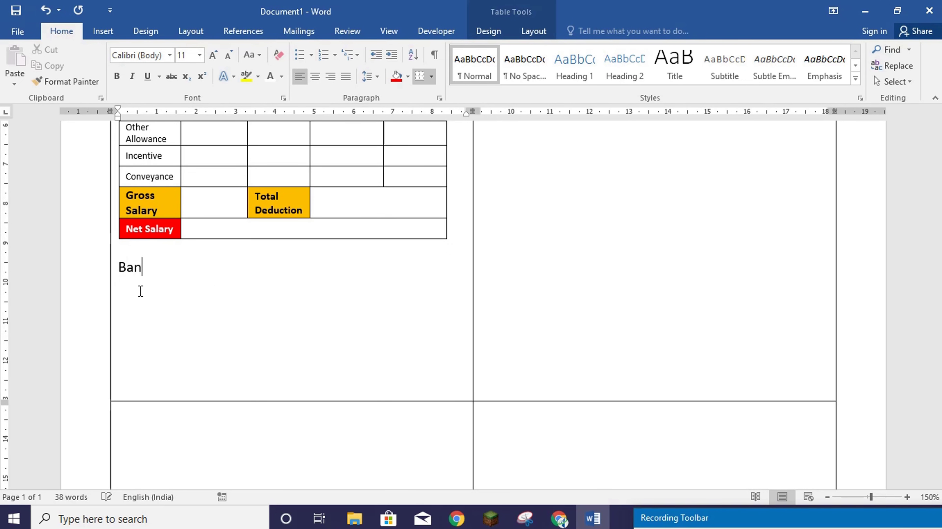
type("k Name :")
key("Return")
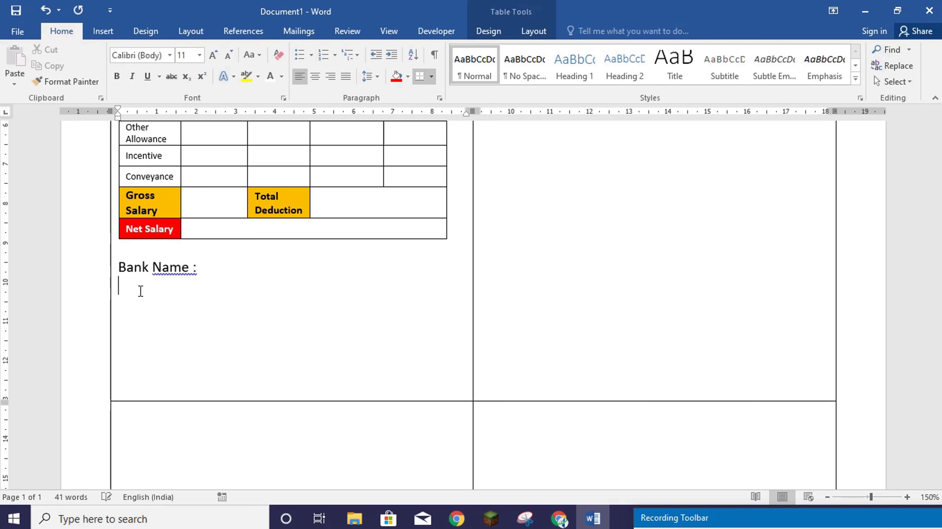
type("Cheque / NEFT")
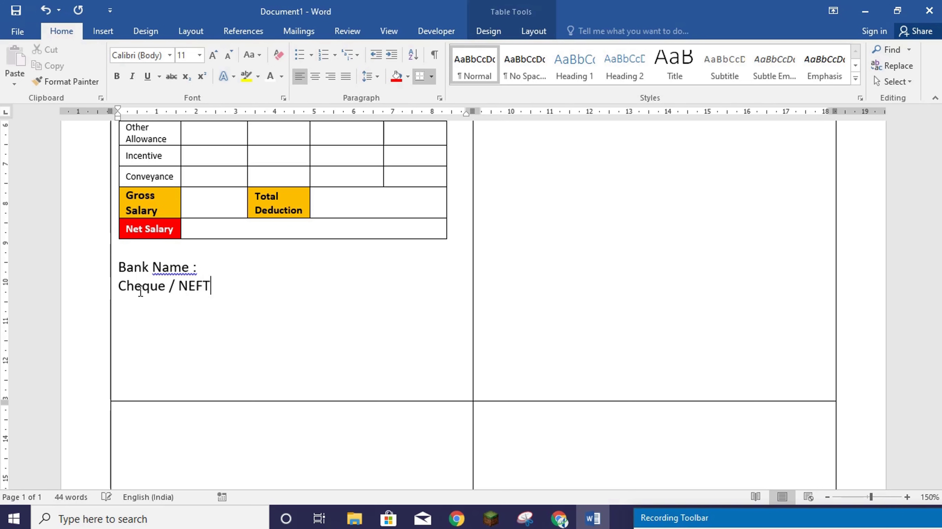
type(":")
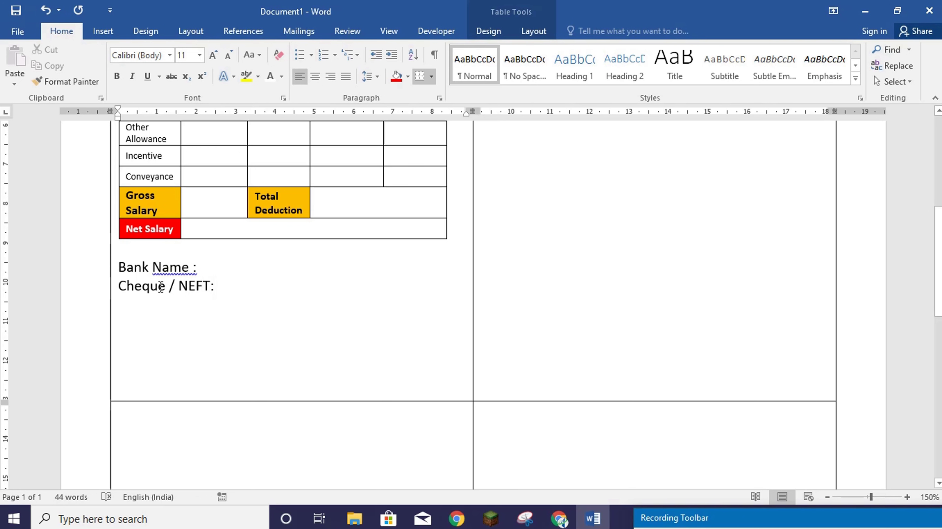
right_click(187, 273)
left_click(226, 285)
- Add a 'Date:' line, then 'Signature of Candidate' and 'Signatory' two lines below it
left_click(249, 285)
key("Return")
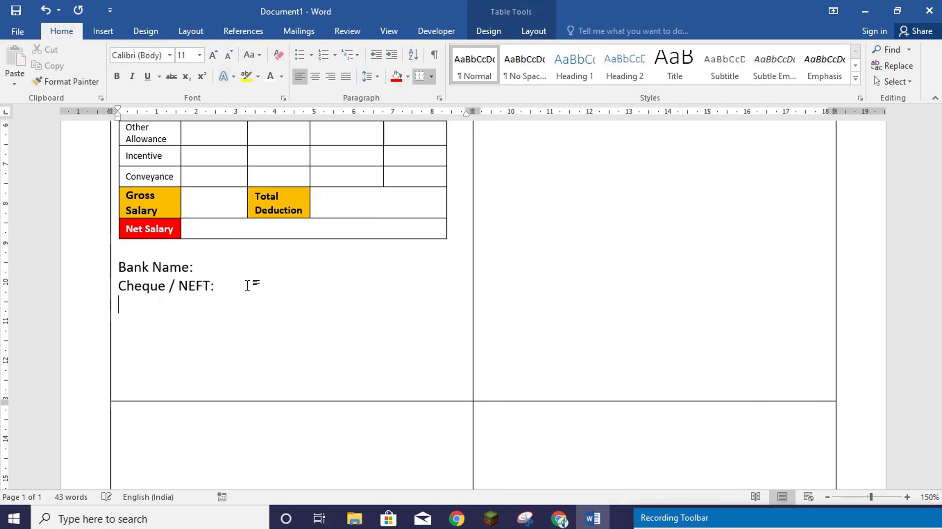
type("Date:")
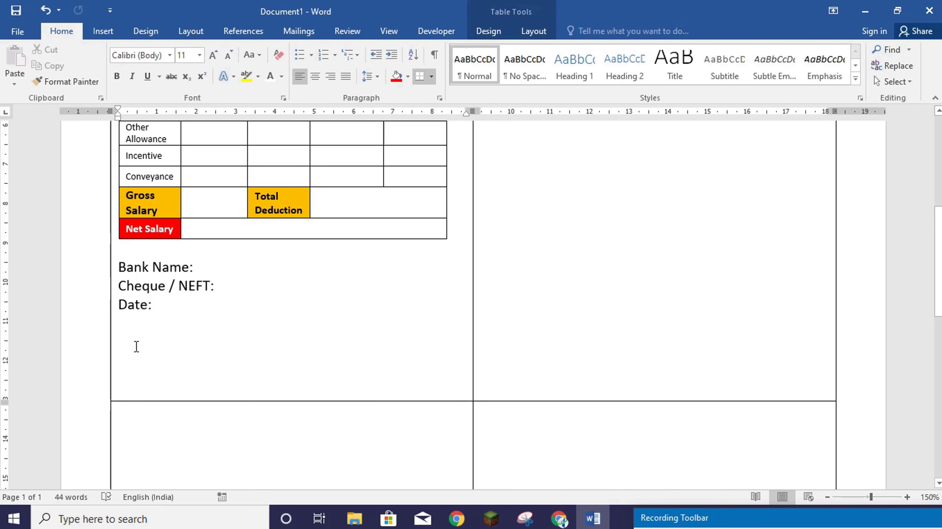
left_click(127, 350)
double_click(127, 350)
- Type the 'Signature of Candidate … Signatory' line and make it bold at 10 pt
type("Signature")
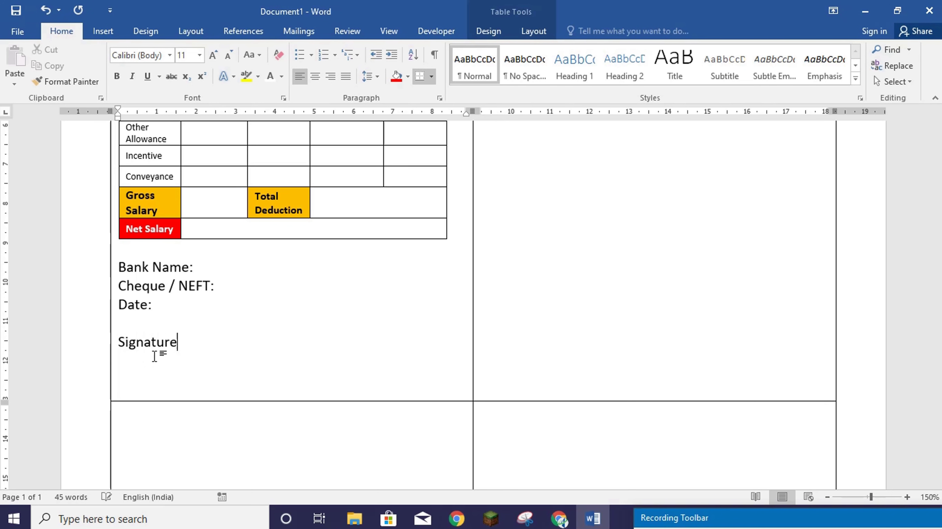
type(" of Candidate   ")
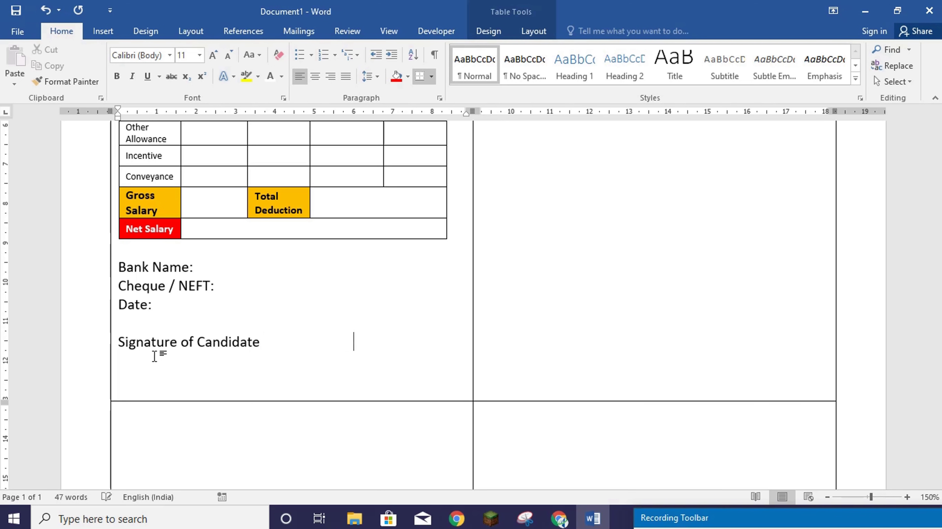
- Type the 'Signature of Candidate … Signatory' line and make it bold at 10 pt
type("                     Signatory")
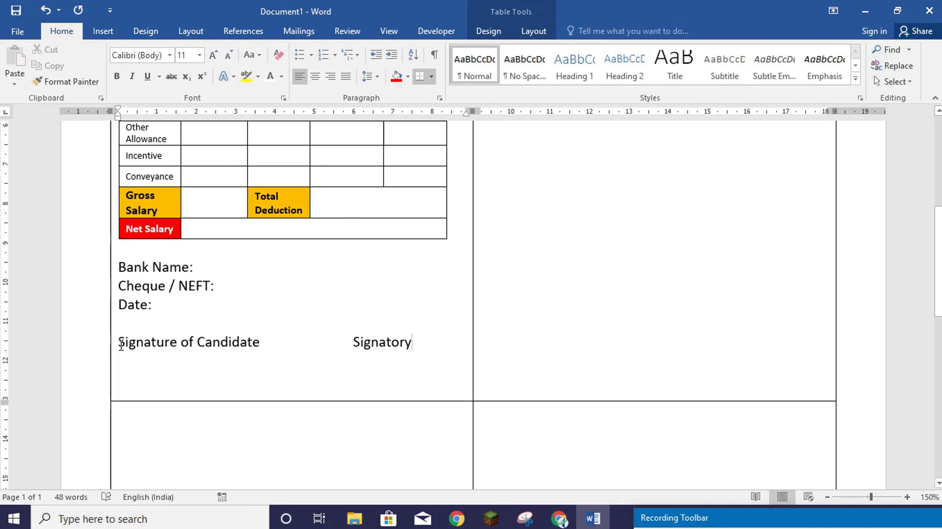
mouse_move(115, 343)
left_mouse_down()
mouse_move(185, 351)
mouse_move(248, 340)
mouse_move(399, 342)
left_mouse_up()
left_click(117, 77)
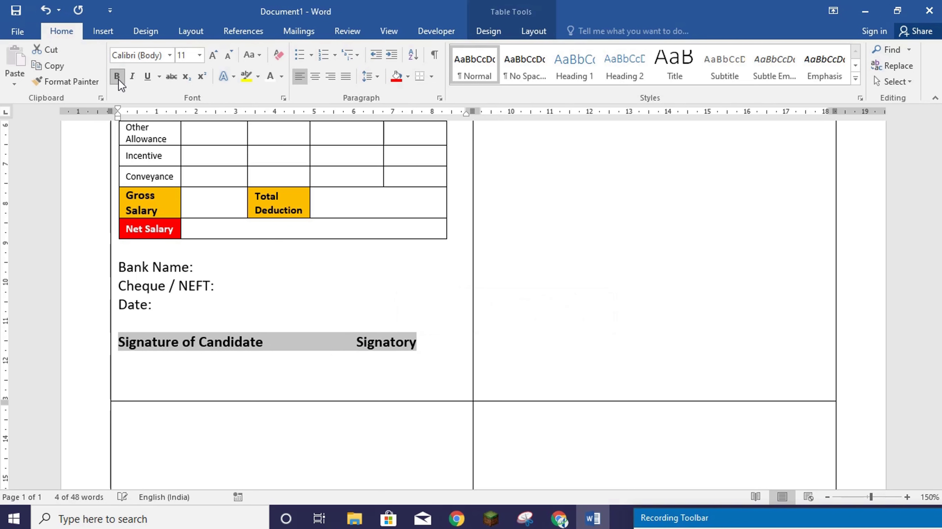
left_click(229, 55)
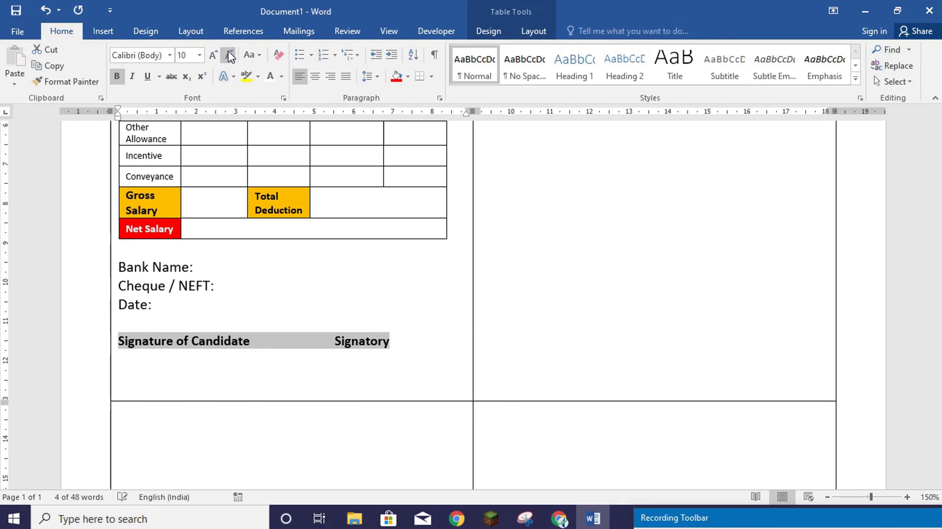
left_click(311, 343)
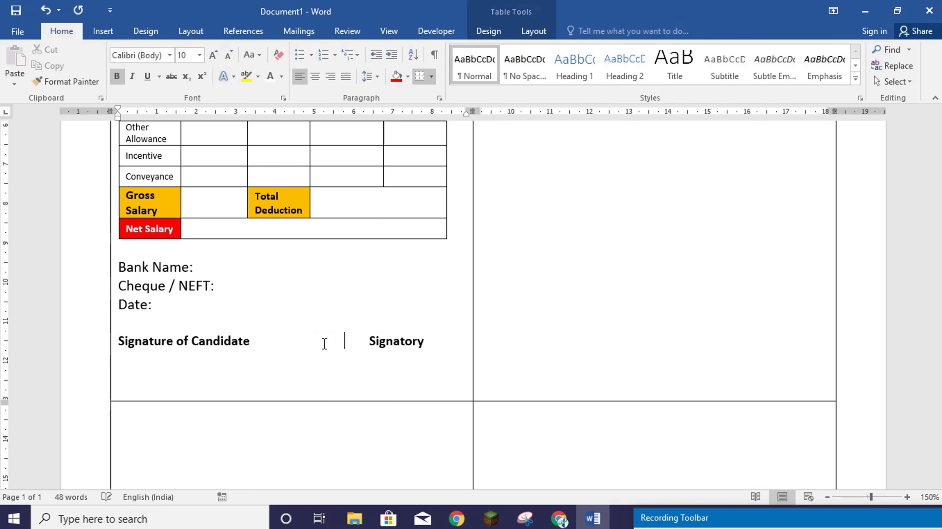
- Scroll through the pay slip to check Signatory lines up with the table's right edge
scroll(326, 350, "up", 1)
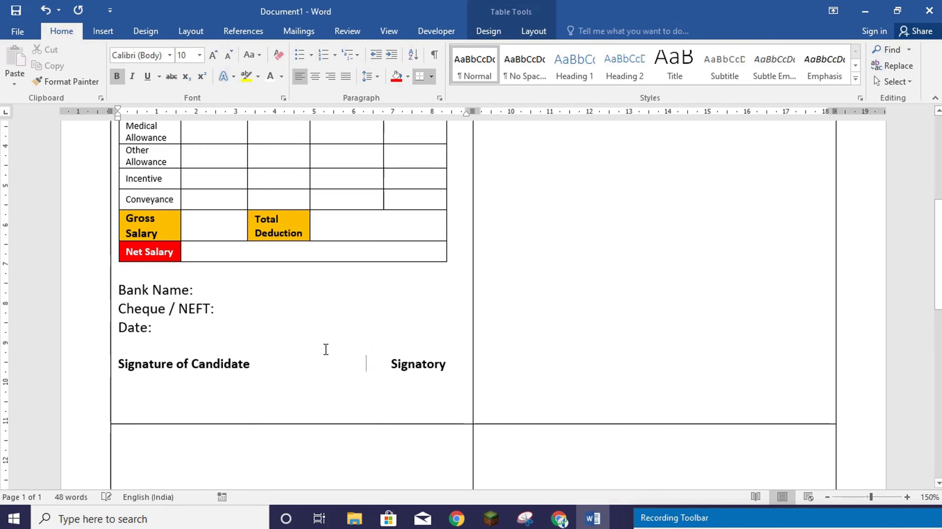
scroll(325, 350, "up", 7)
scroll(293, 296, "down", 5)
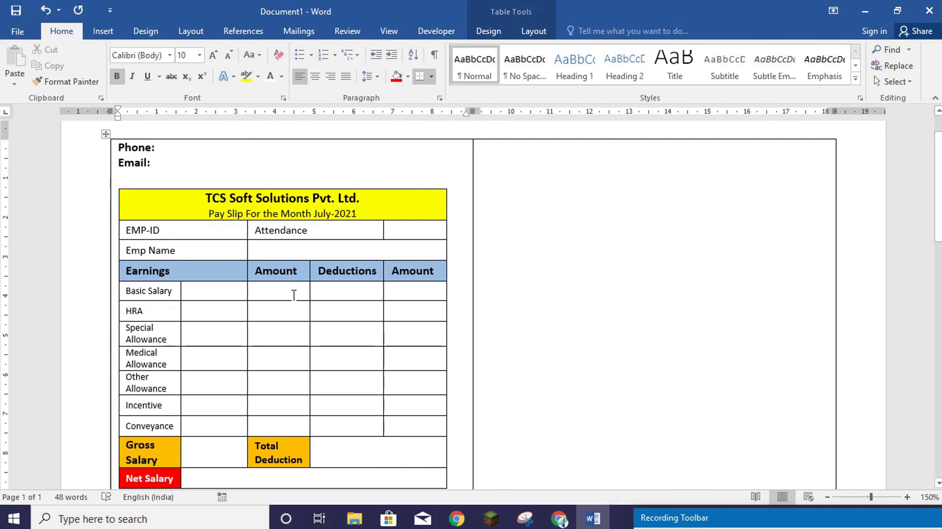
scroll(307, 326, "up", 5)
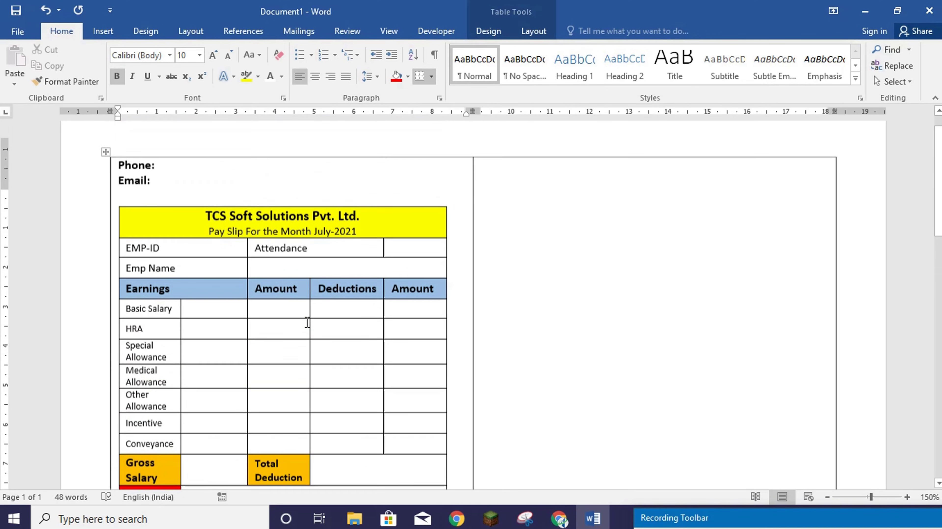
scroll(315, 332, "down", 3)
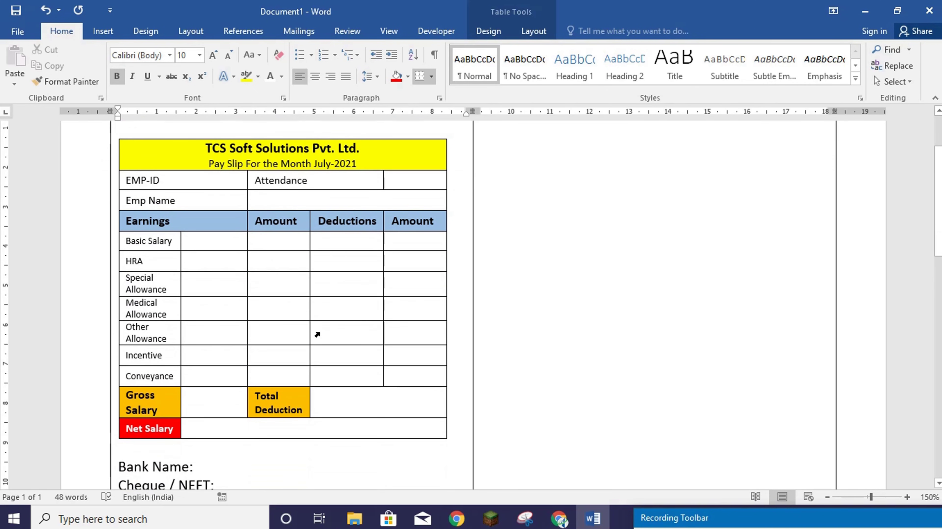
scroll(712, 342, "down", 3)
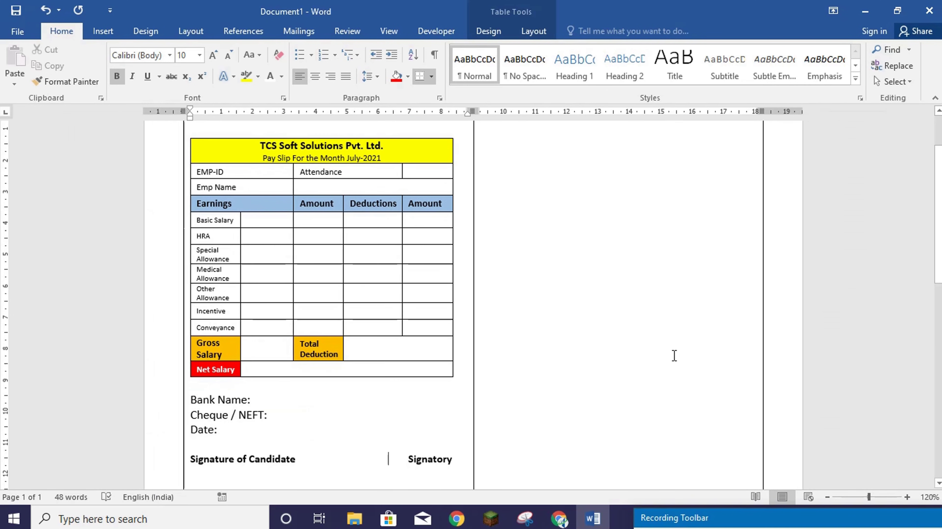
scroll(674, 355, "down", 1)
scroll(673, 358, "down", 3)
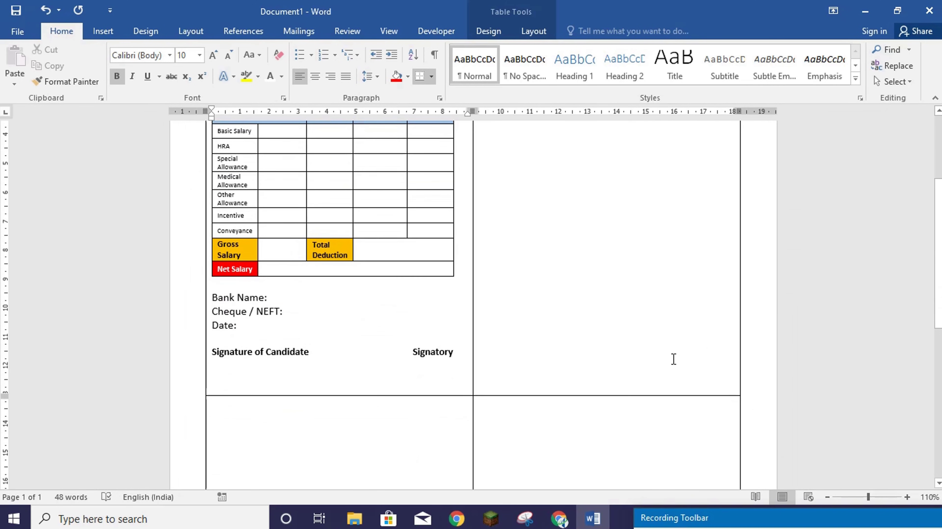
scroll(673, 359, "down", 5)
scroll(673, 360, "up", 7)
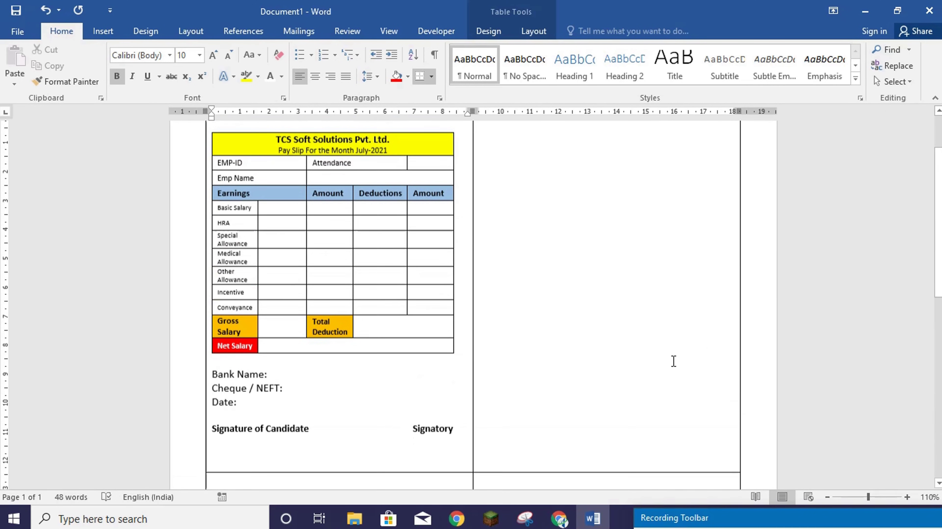
scroll(670, 362, "up", 2)
scroll(630, 345, "down", 8)
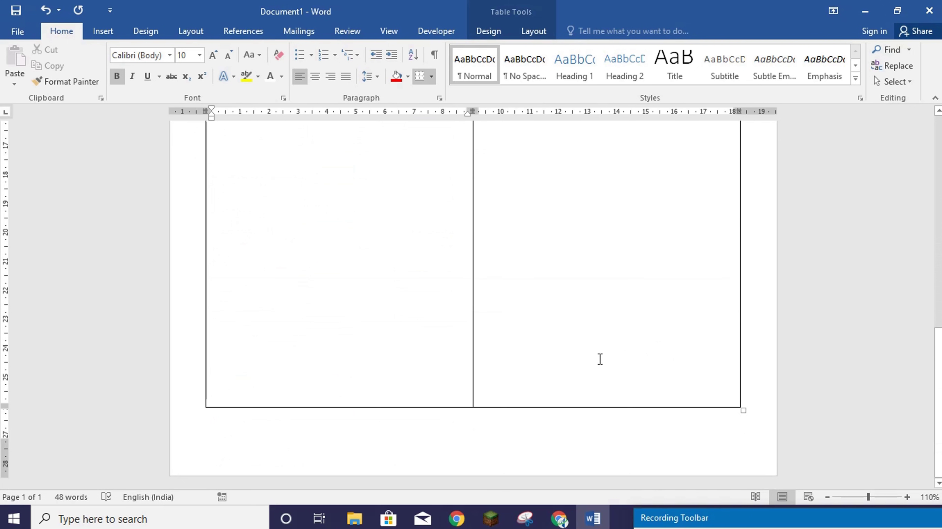
scroll(600, 359, "up", 10)
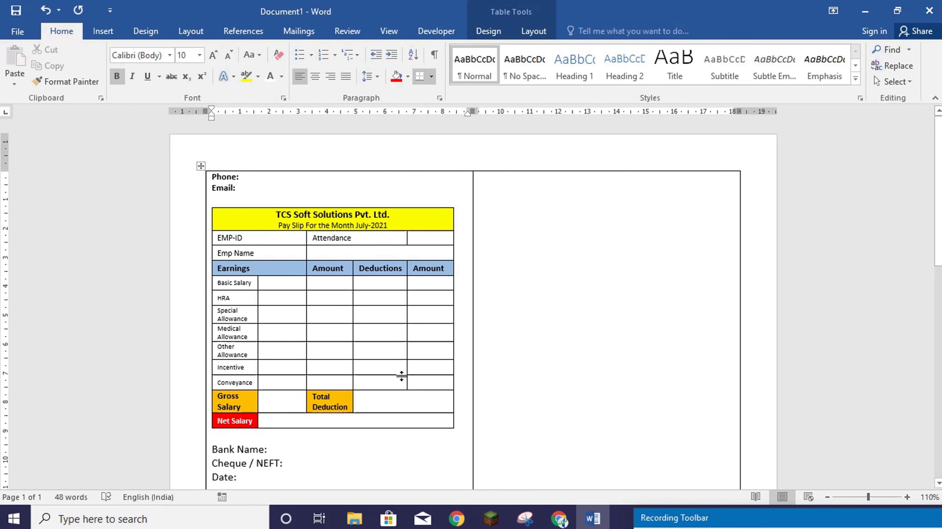
scroll(669, 382, "down", 3)
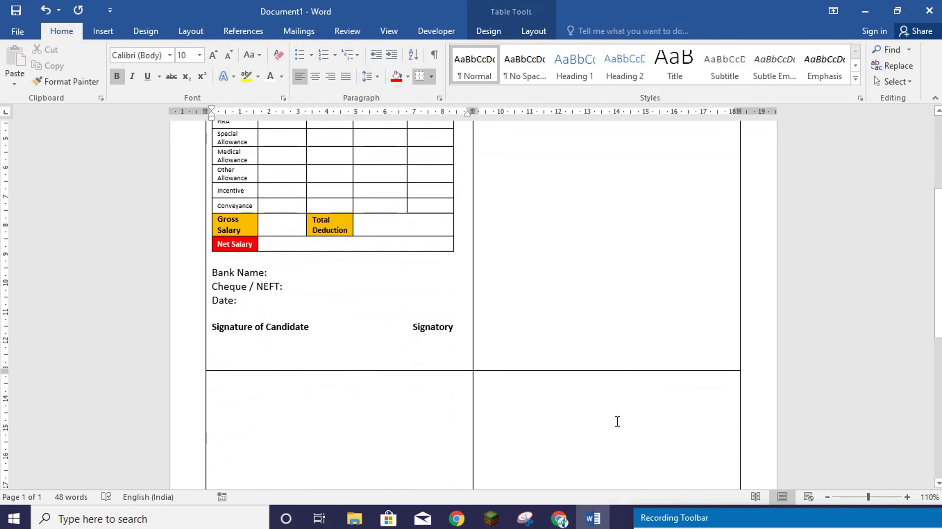
scroll(615, 420, "up", 4)
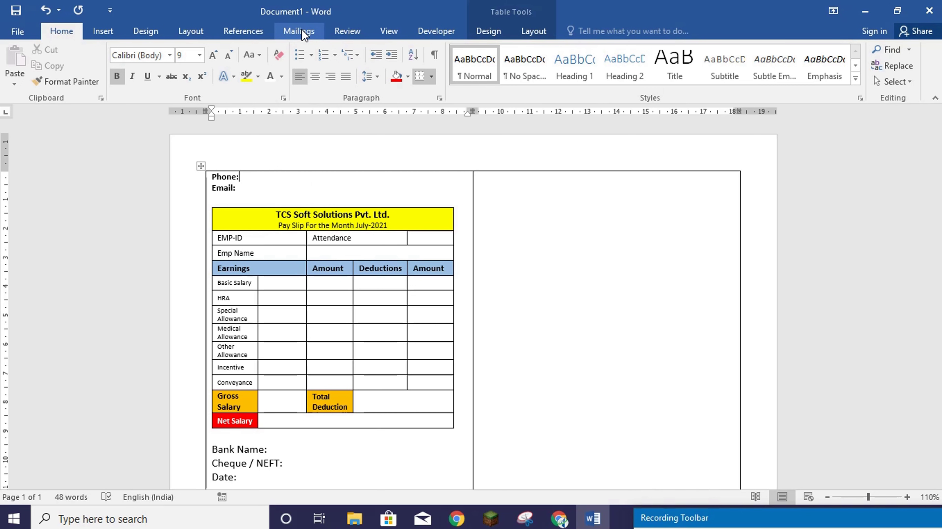
- Choose Mailings > Select Recipients > Use an Existing List to pick the recipient file
left_click(299, 31)
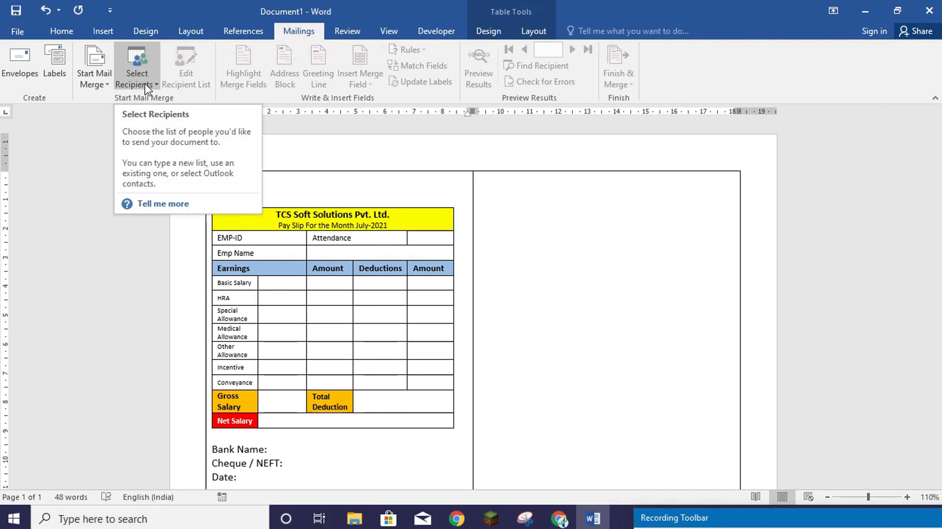
left_click(141, 84)
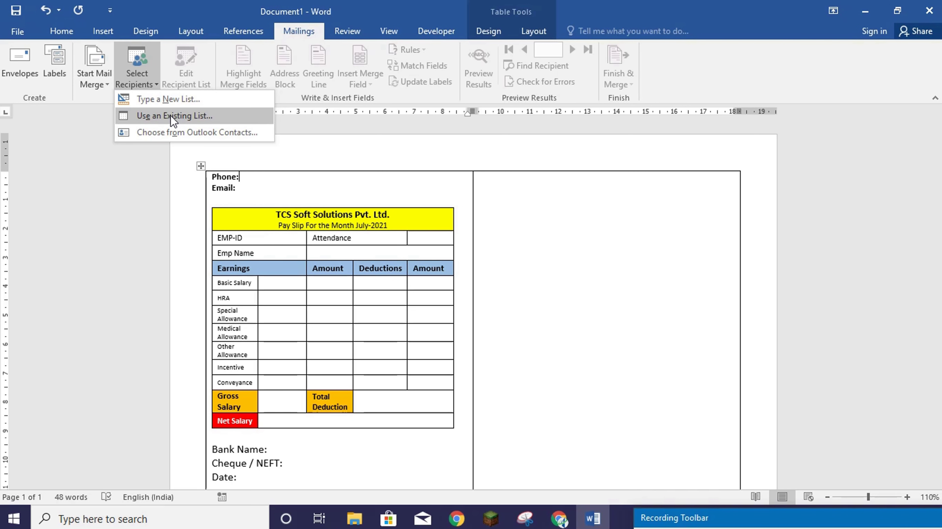
left_click(170, 116)
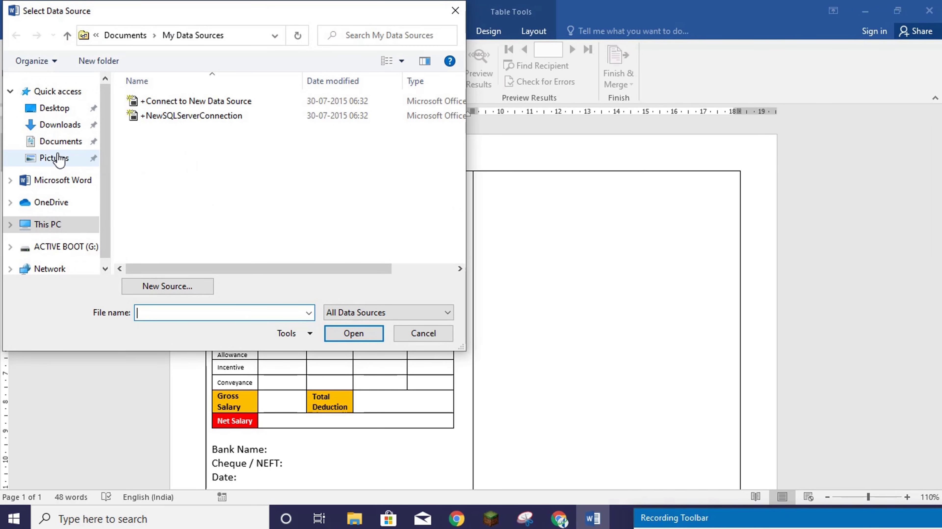
- Attach the Master Sheet$ table of the PAY SLIP excel workbook in Pictures as recipients
left_click(57, 159)
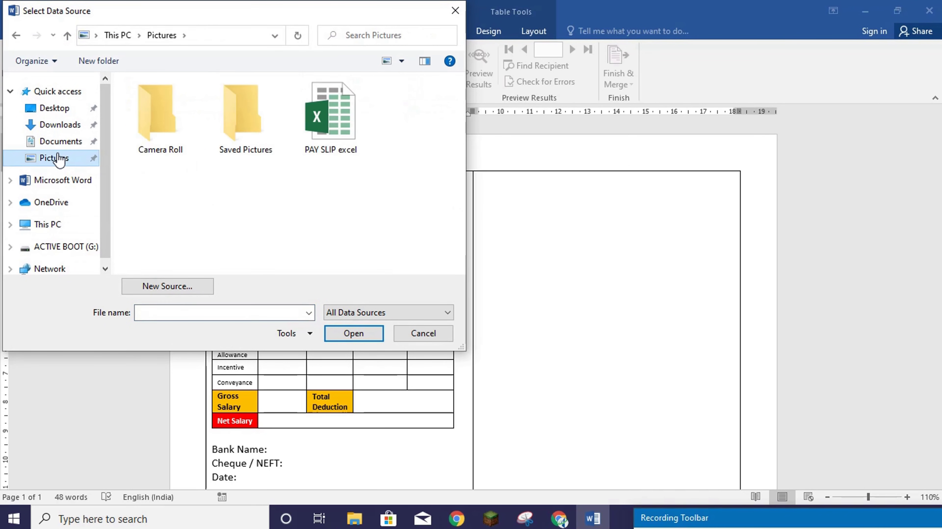
double_click(341, 137)
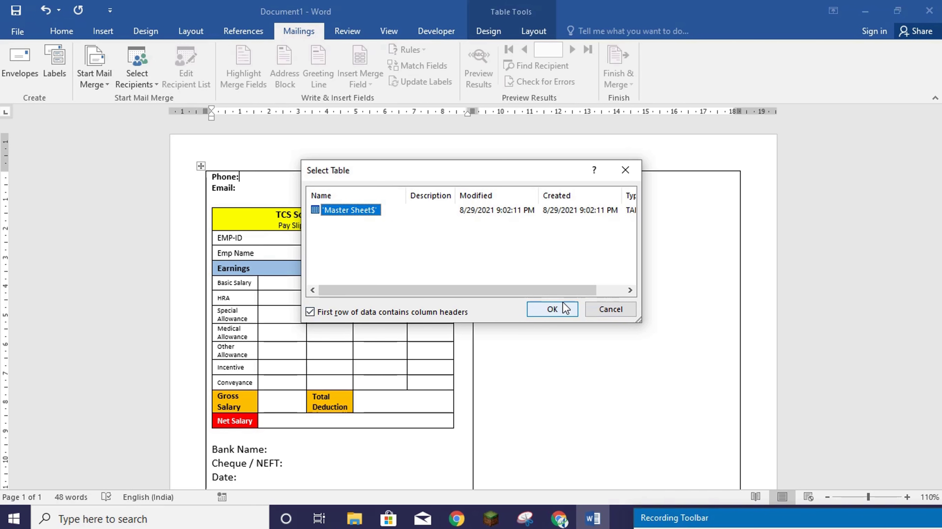
left_click(560, 310)
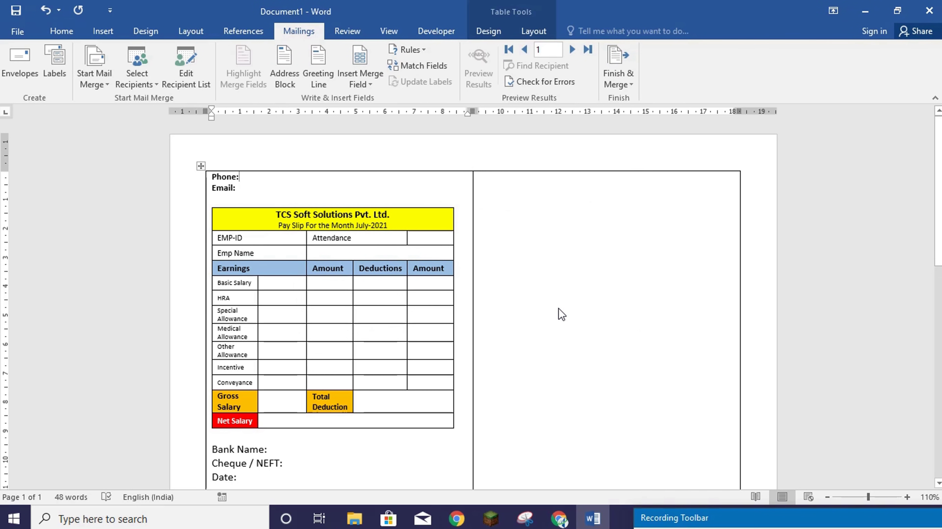
scroll(561, 314, "down", 3)
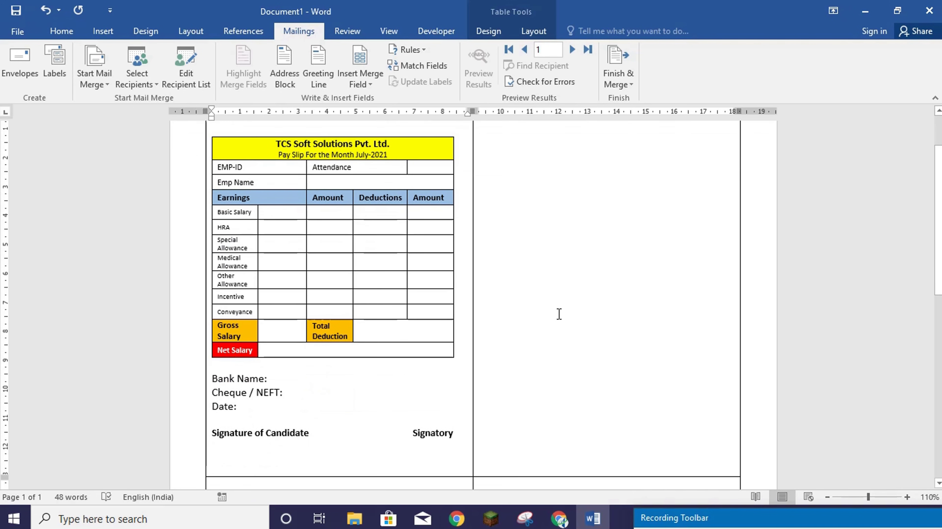
scroll(558, 315, "up", 2)
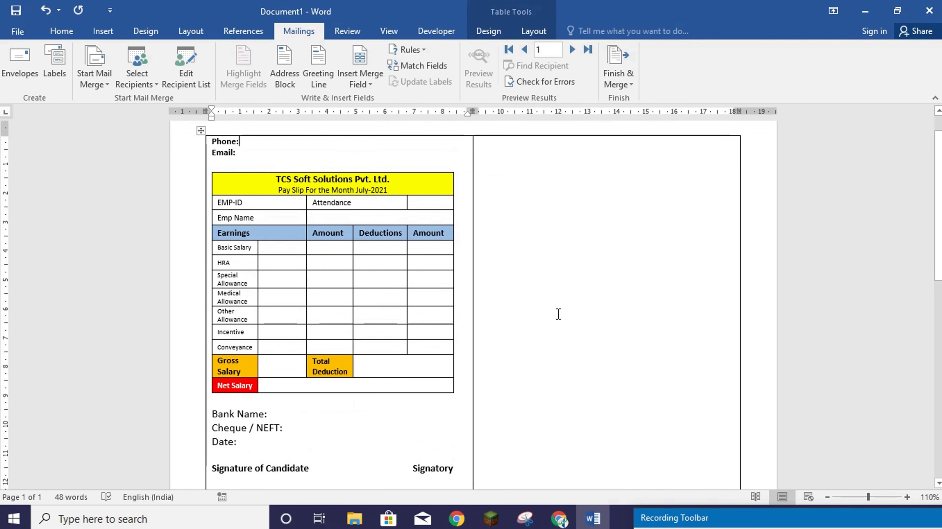
- Set the merge document type to Labels, keep default label options, and run Update Labels
left_click(96, 85)
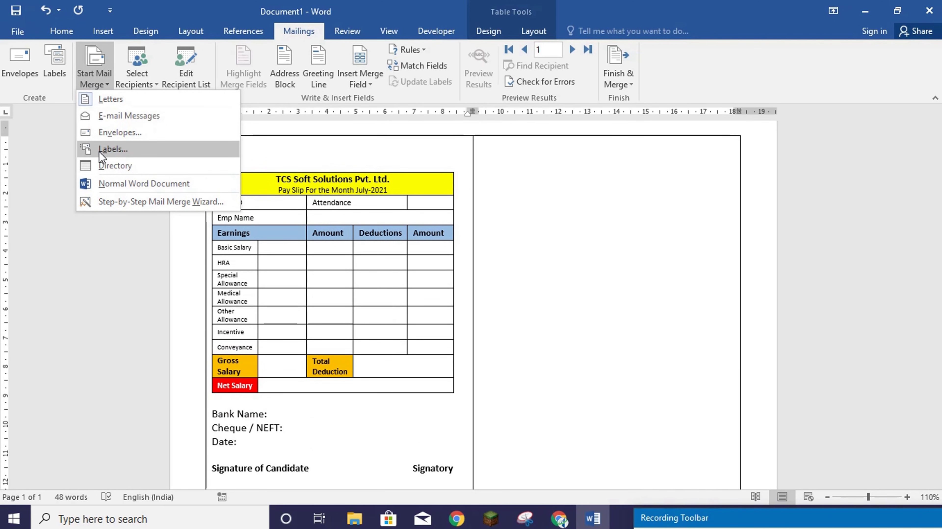
left_click(114, 149)
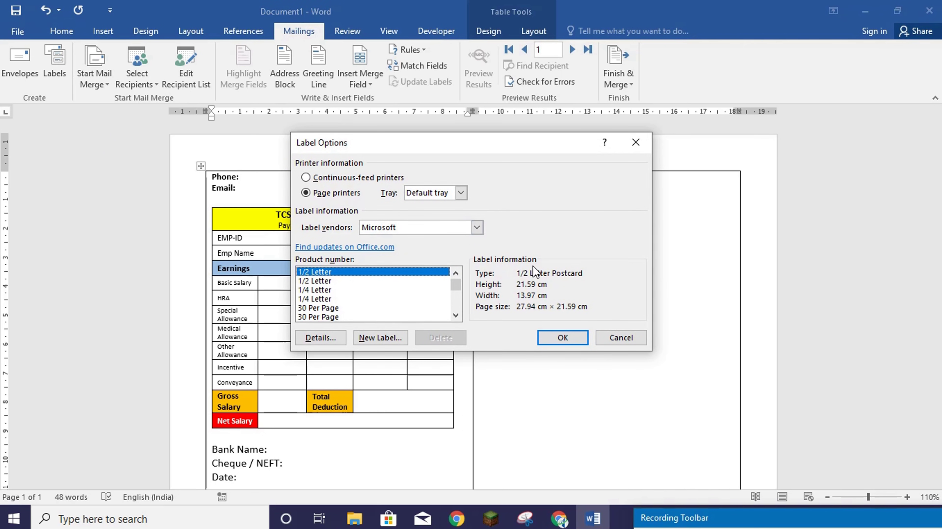
left_click(620, 337)
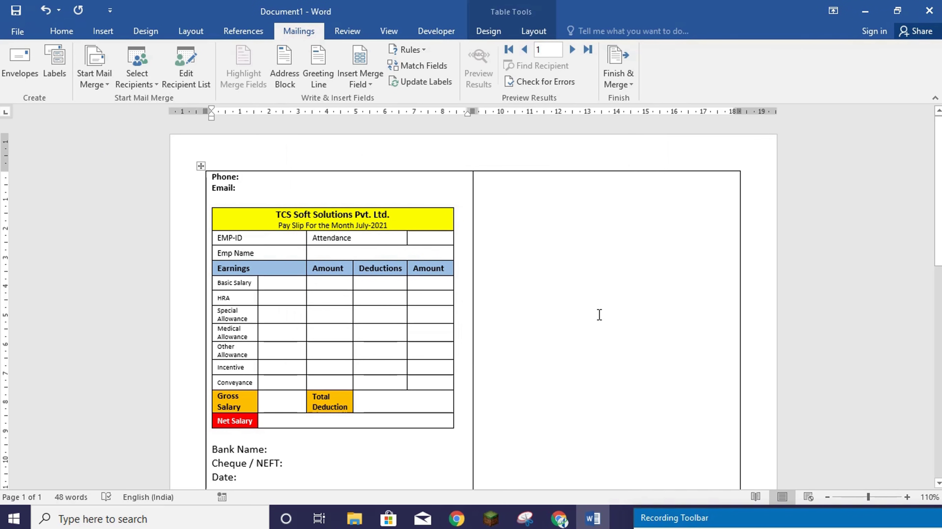
left_click(422, 82)
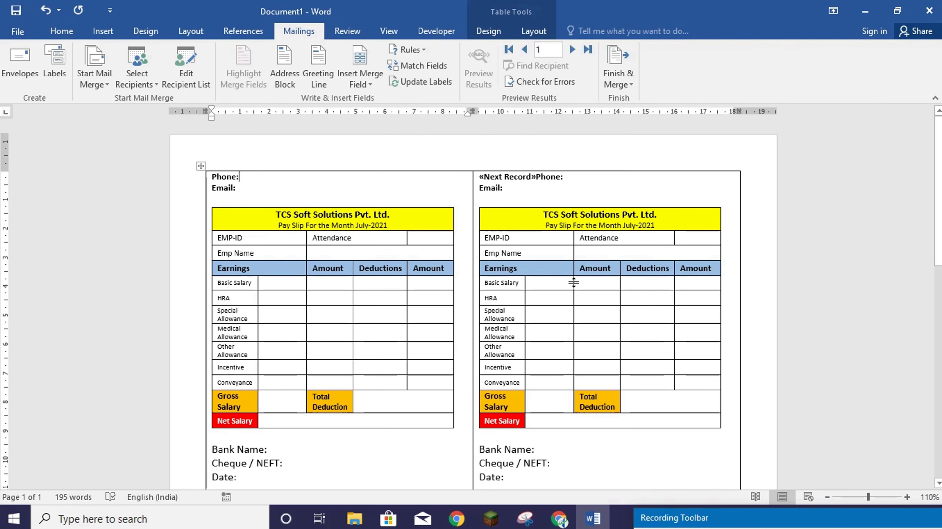
scroll(550, 289, "down", 10)
scroll(522, 323, "down", 15)
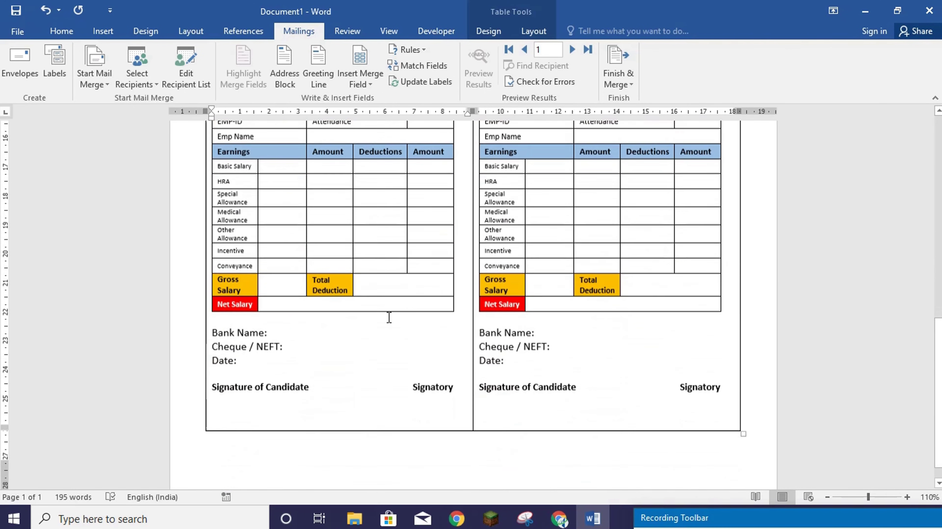
scroll(349, 323, "up", 20)
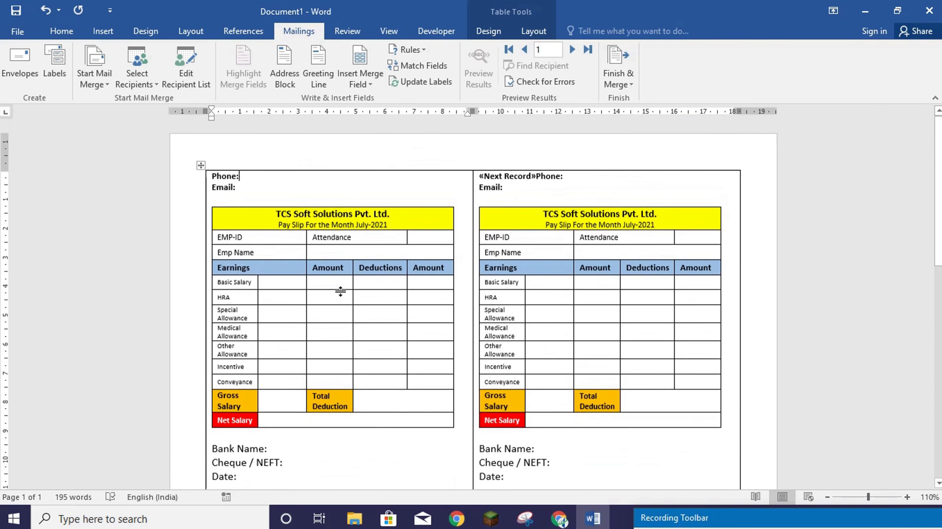
scroll(653, 447, "down", 20)
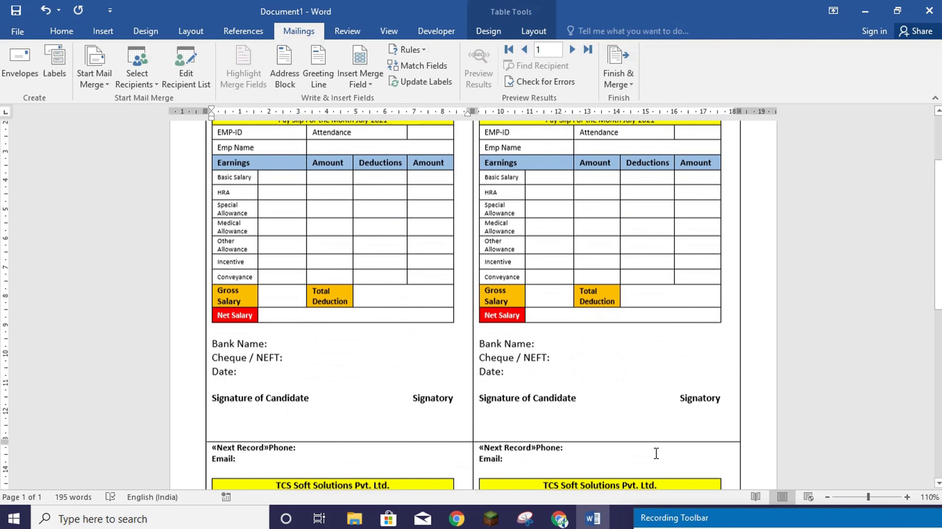
scroll(617, 421, "up", 20)
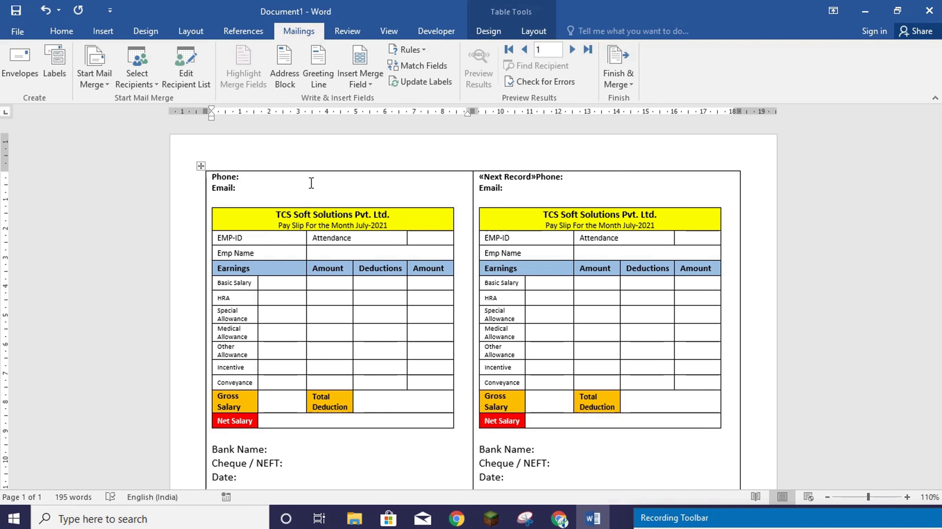
- Insert the «EMP_ID» and «Name» merge fields into the employee ID and name cells
left_click(266, 237)
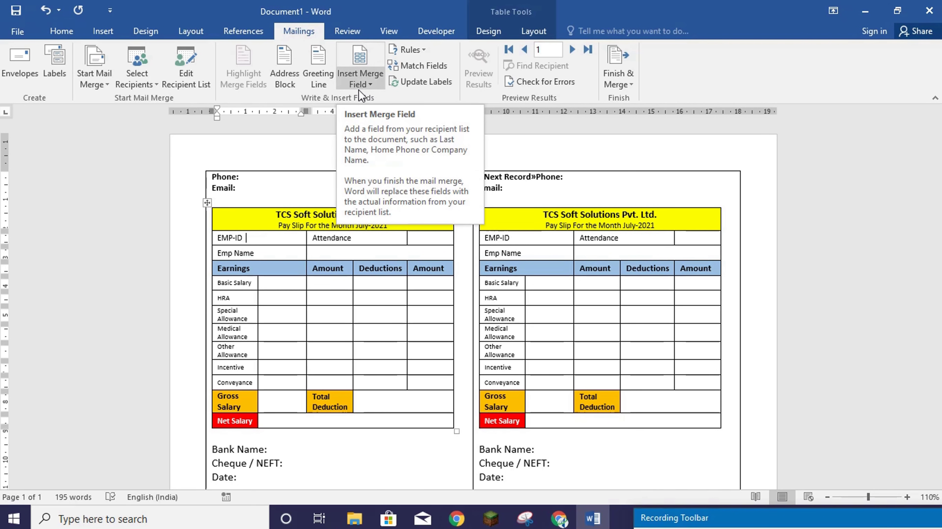
left_click(371, 85)
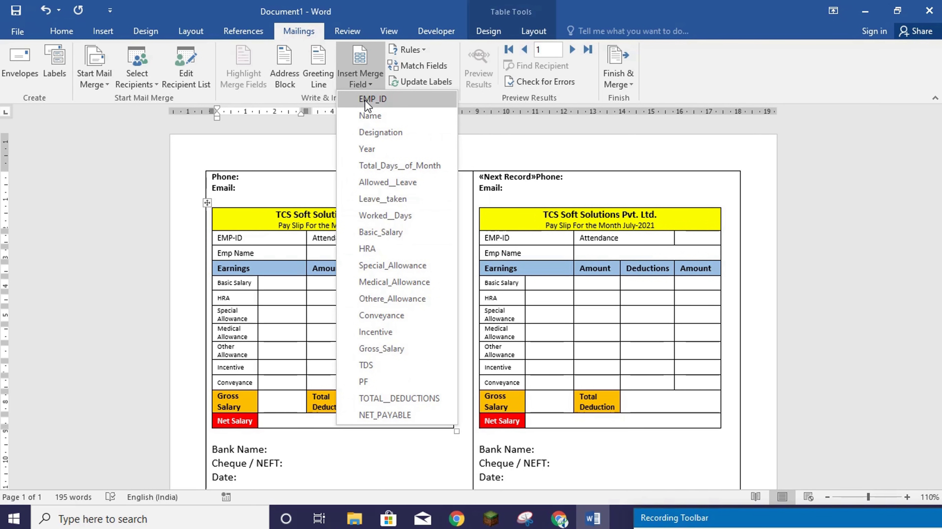
left_click(382, 99)
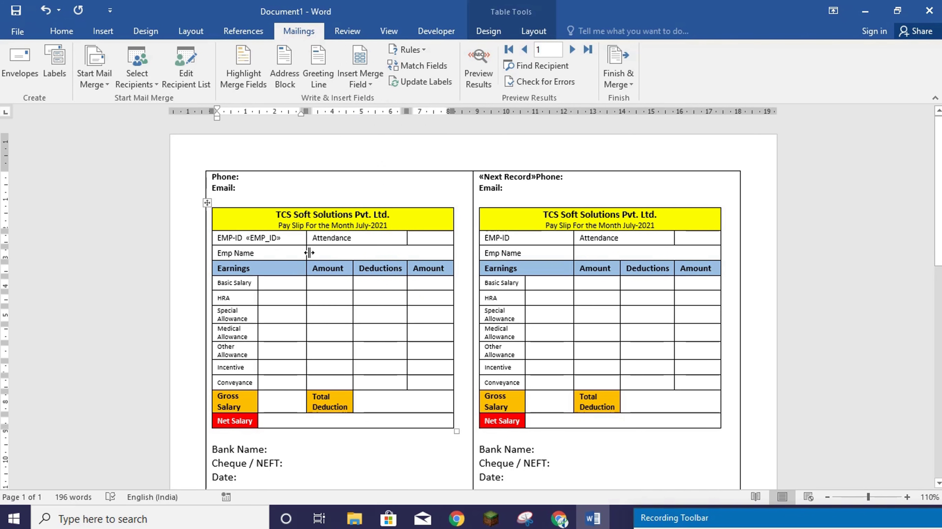
left_click(318, 252)
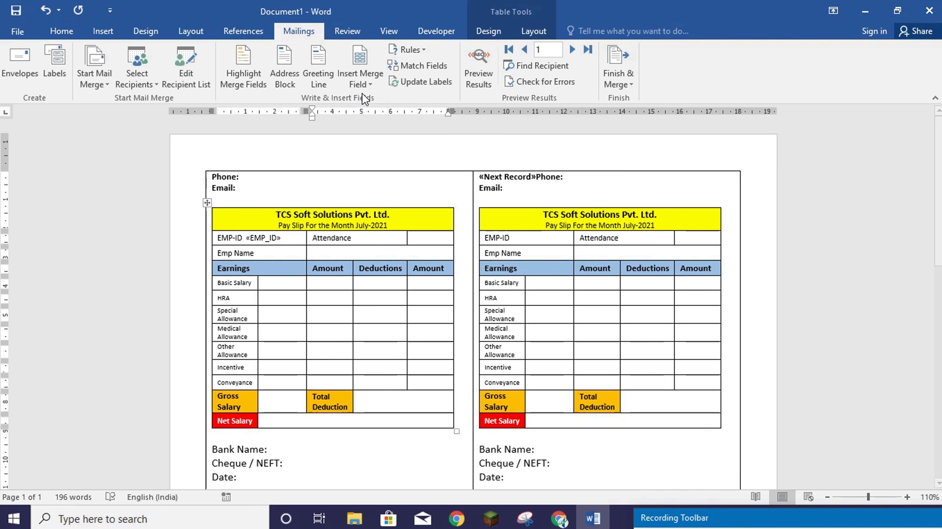
left_click(361, 85)
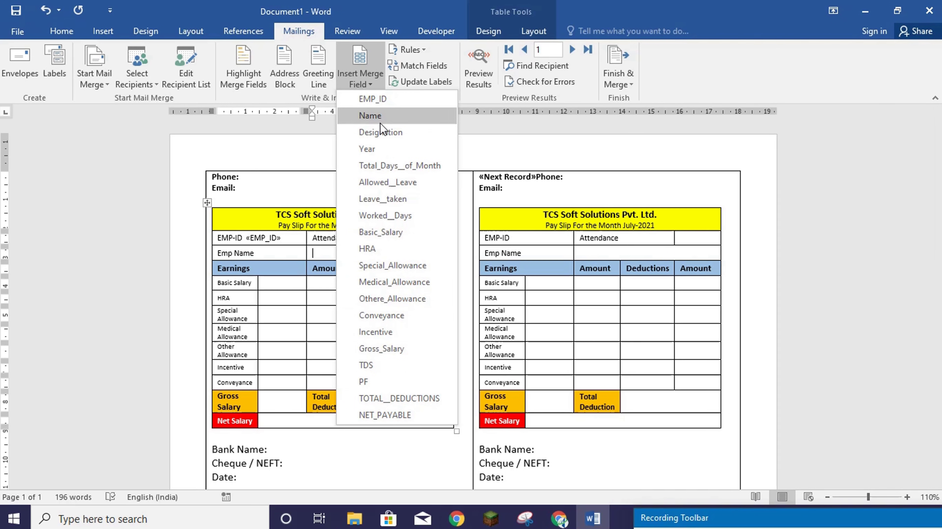
left_click(373, 117)
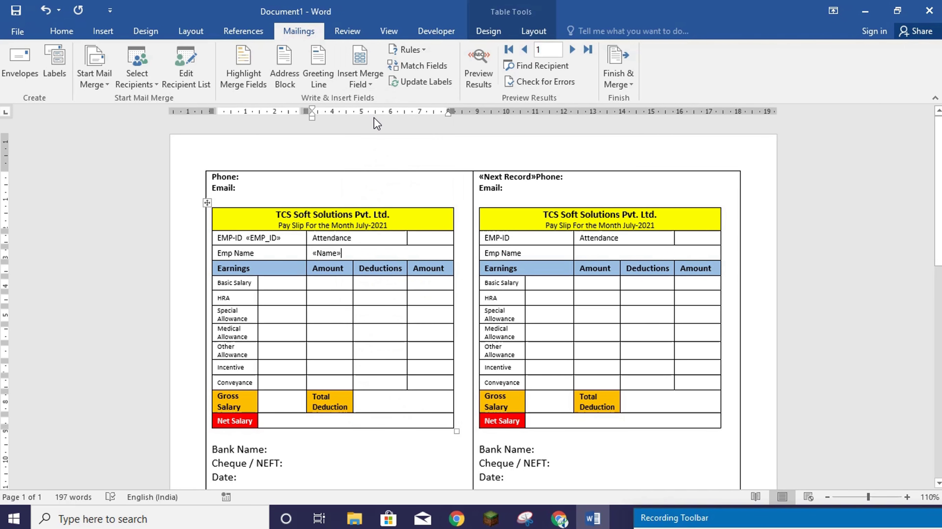
- Insert «Basic_Salary», «HRA» and «Special_Allowance» merge fields into their amount cells
left_click(272, 285)
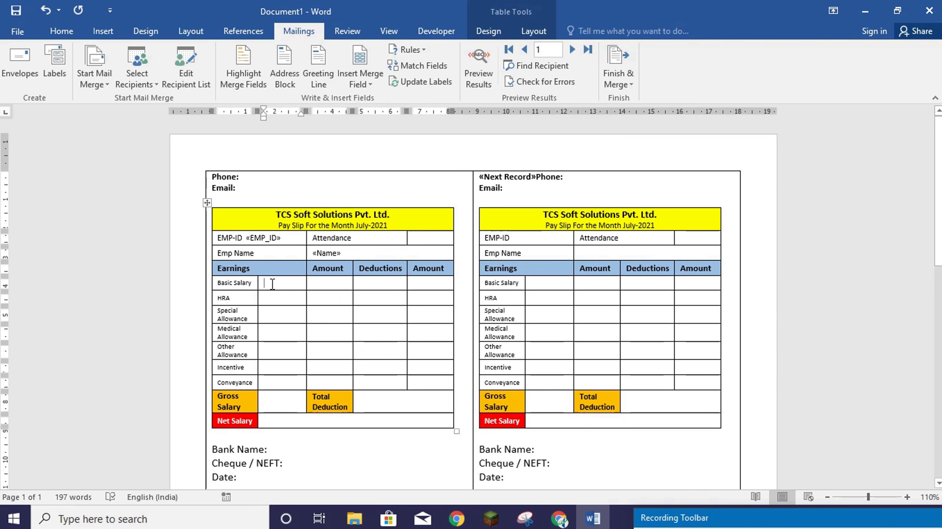
left_click(368, 85)
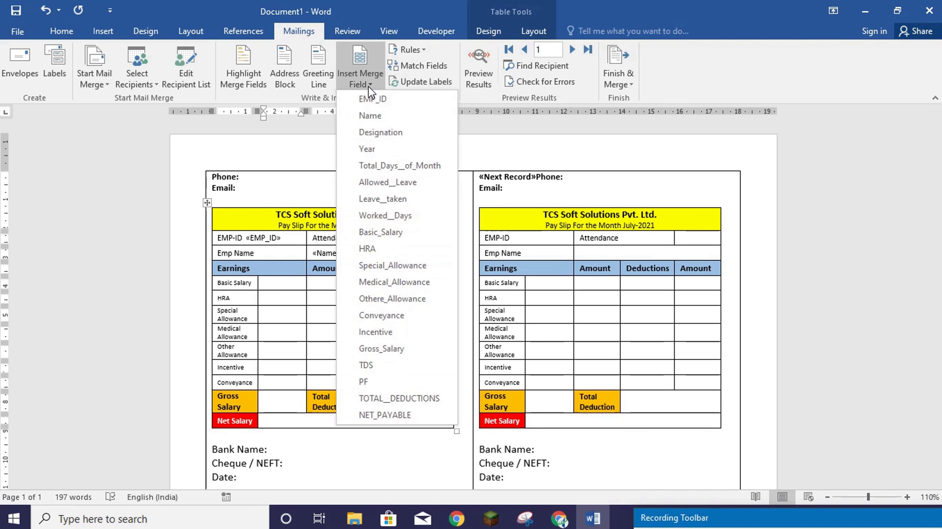
left_click(399, 232)
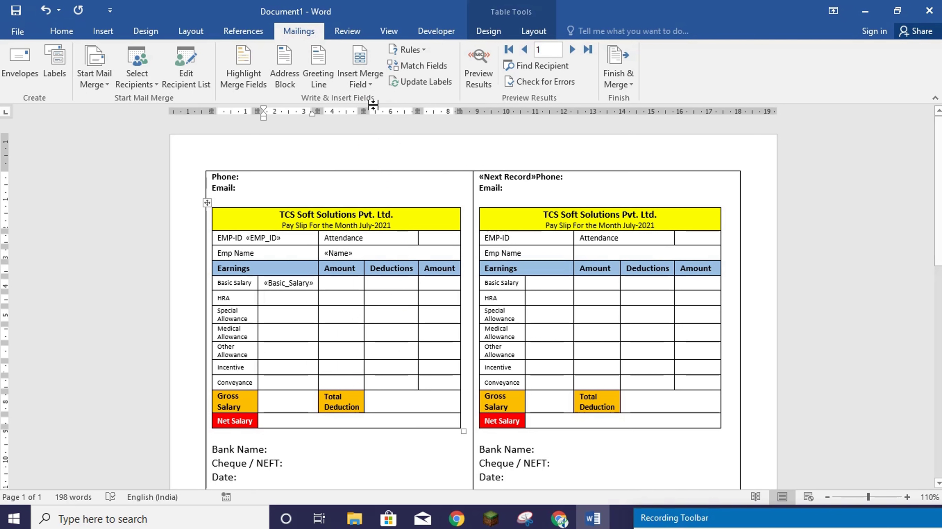
left_click(368, 83)
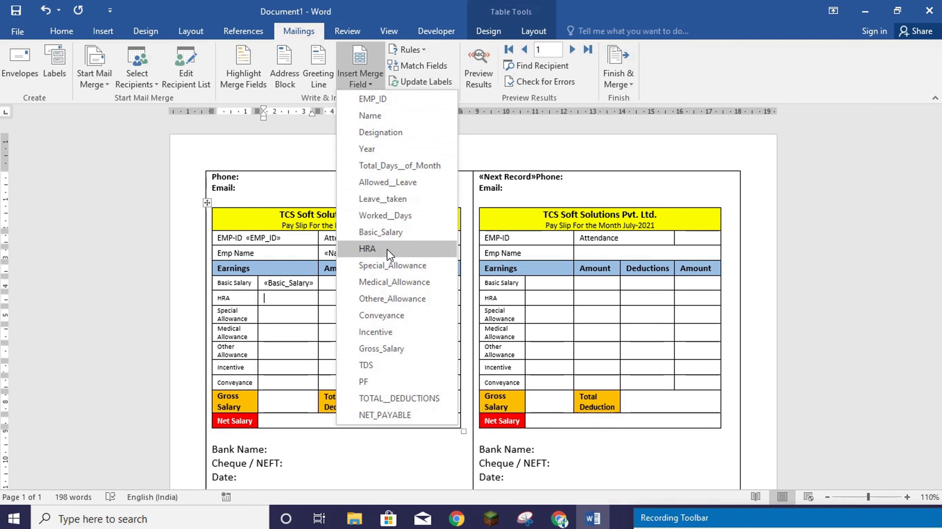
left_click(367, 248)
left_click(278, 312)
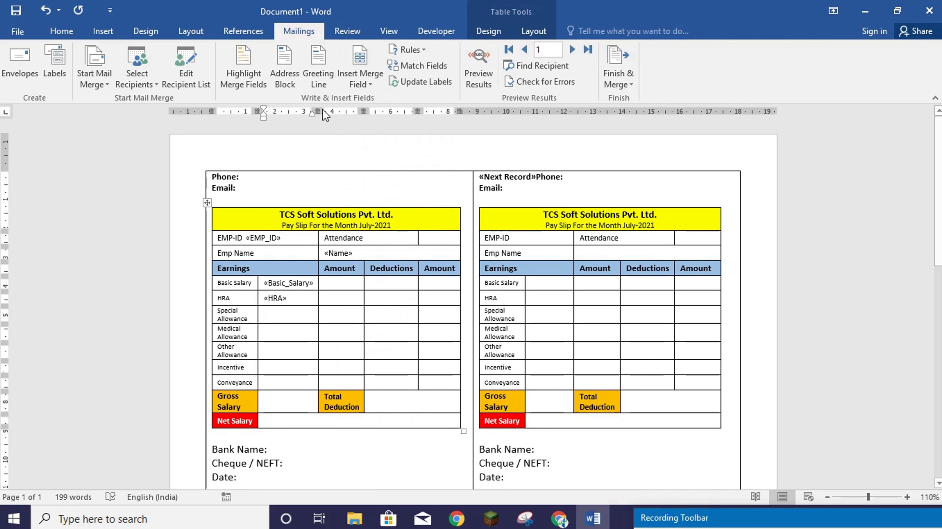
left_click(361, 80)
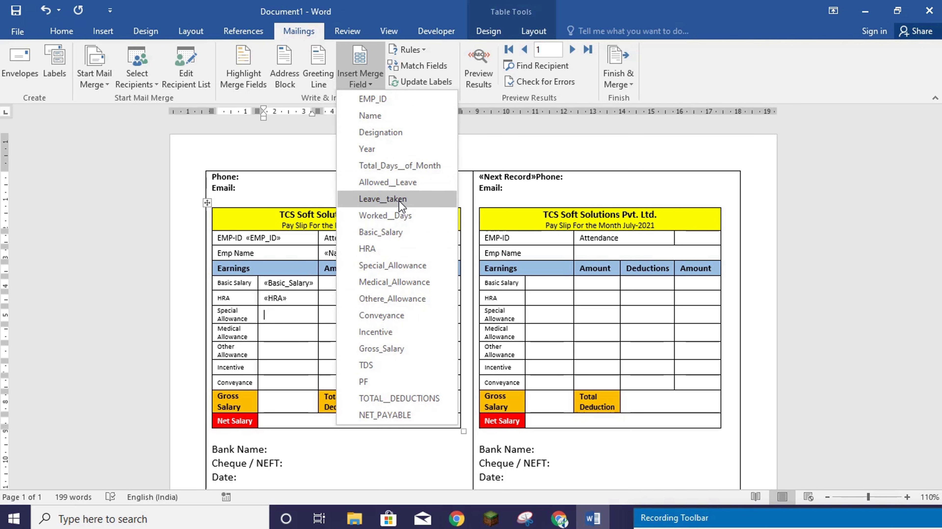
left_click(392, 265)
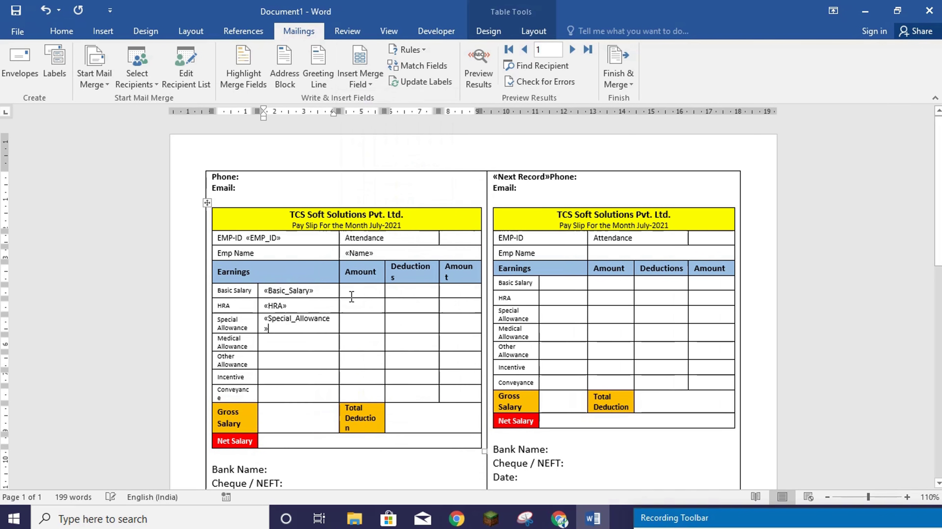
- Insert «Medical_Allowance», «Othere_Allowance», «Incentive» and «Conveyance» fields into their earnings rows
left_click(293, 344)
left_click(361, 79)
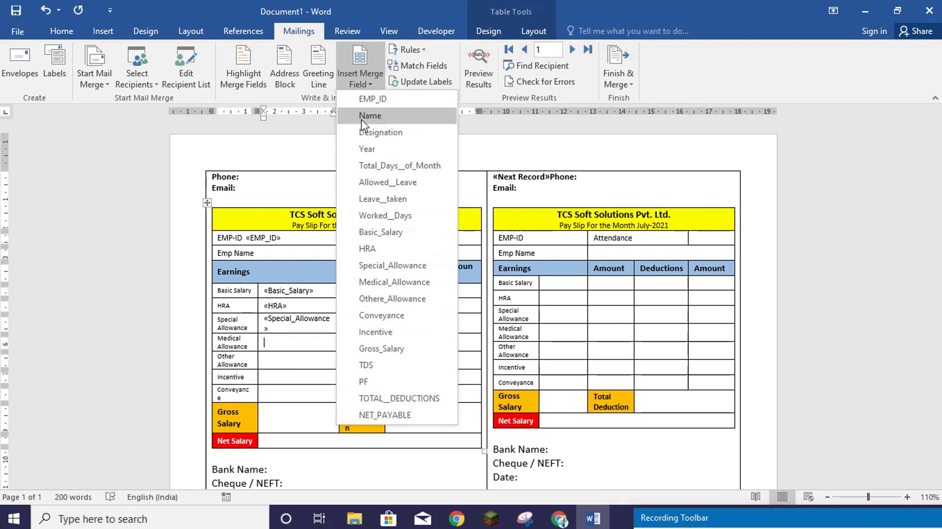
left_click(408, 284)
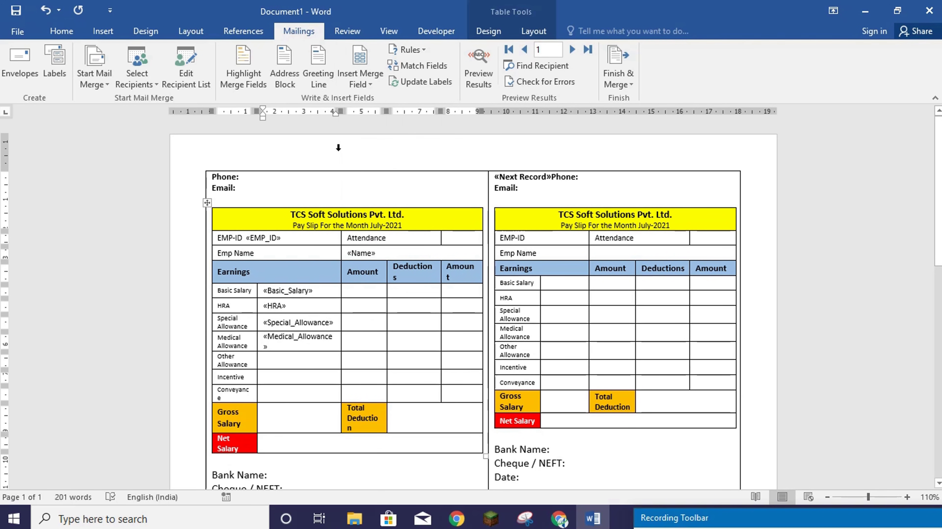
left_click(360, 79)
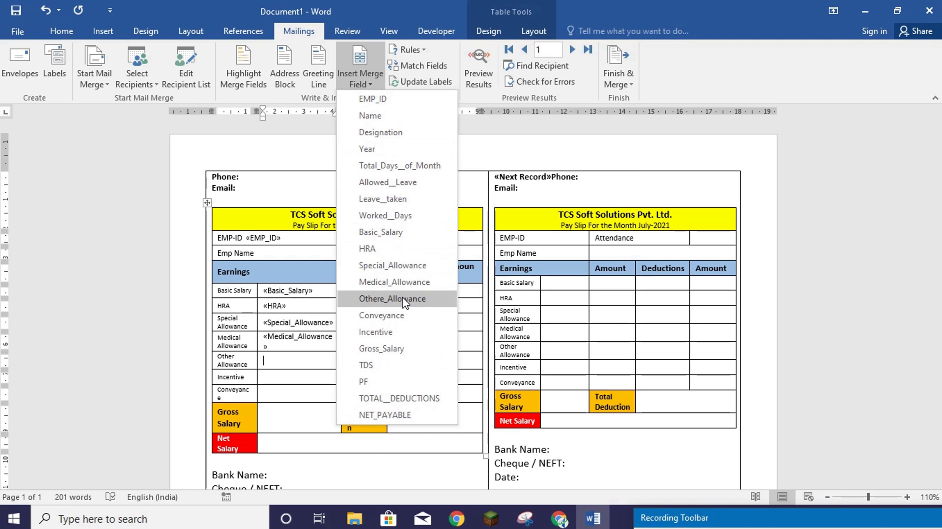
left_click(393, 299)
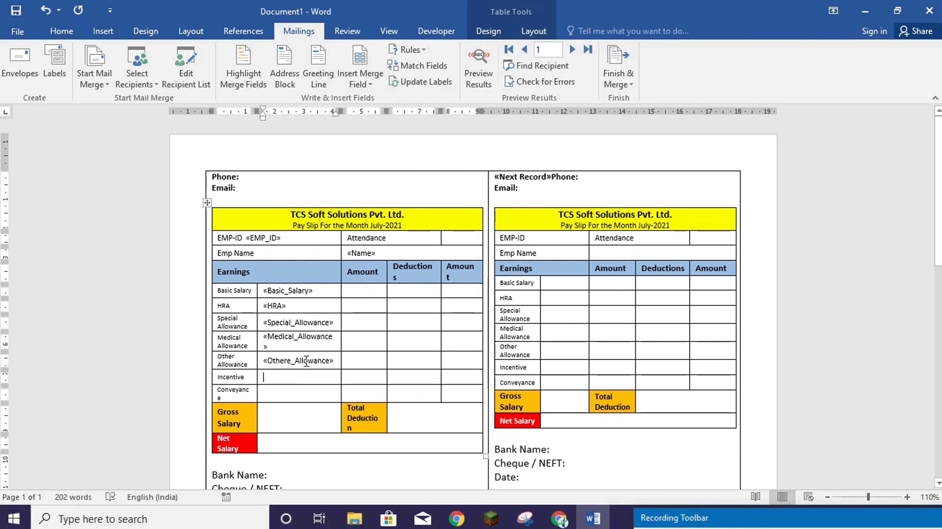
left_click(359, 77)
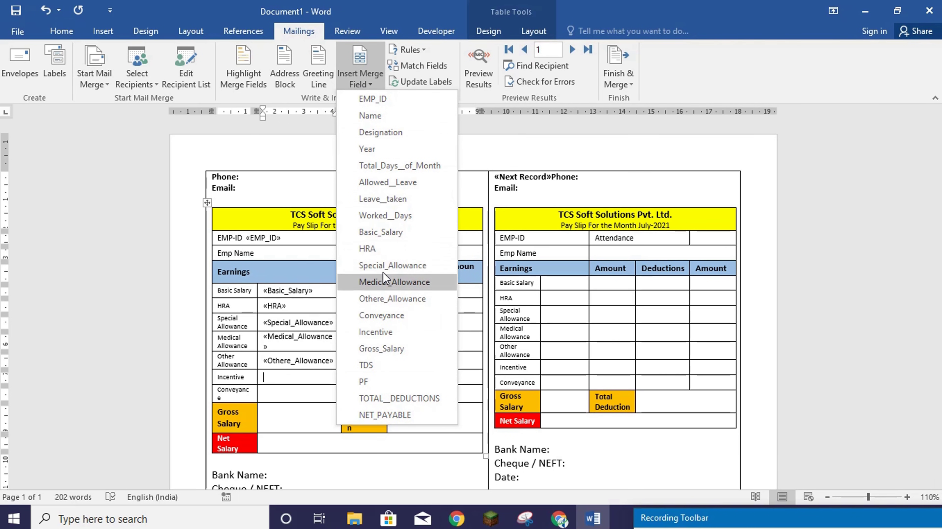
left_click(376, 332)
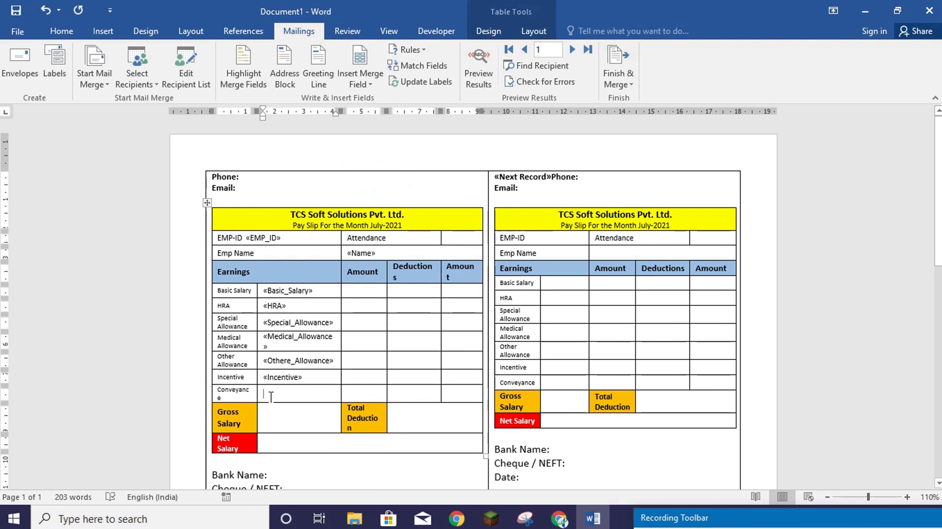
left_click(359, 78)
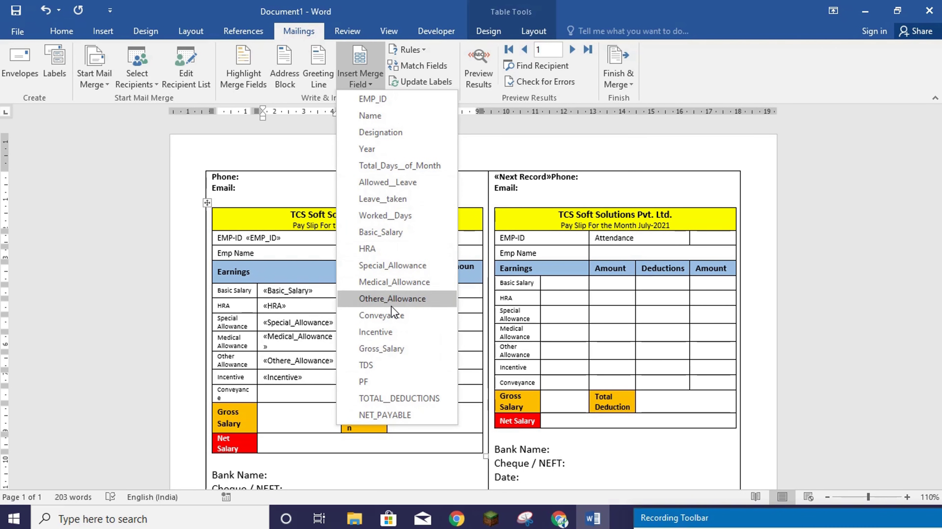
left_click(382, 315)
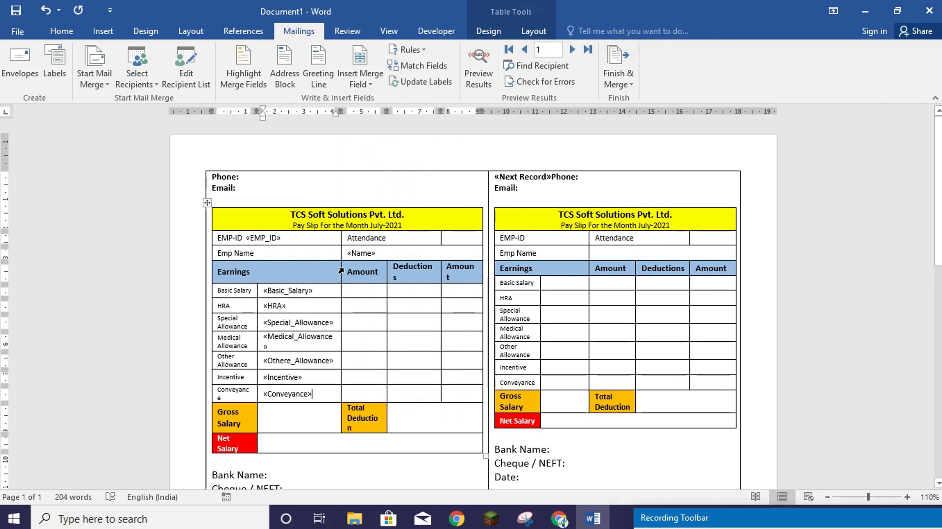
left_click(674, 517)
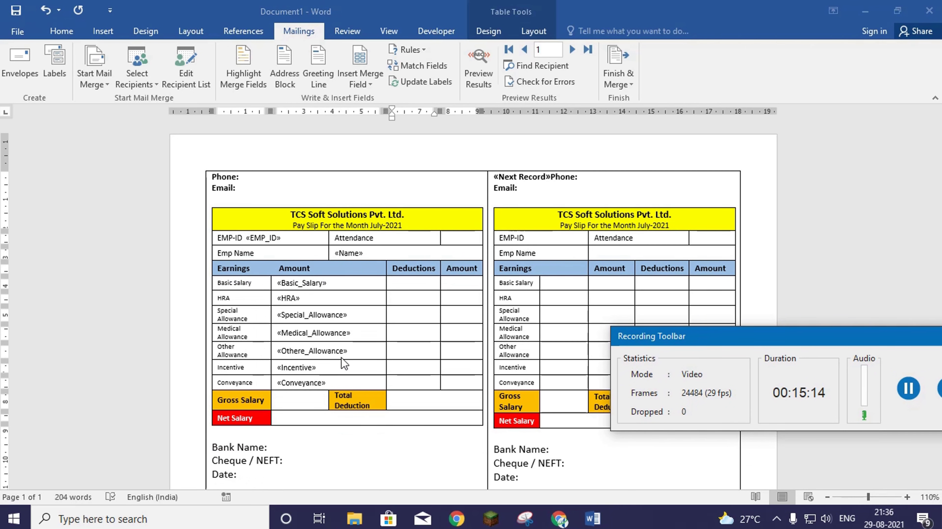
- Type PF and TDS in the Deductions cells of the Basic Salary and HRA rows
left_click(363, 80)
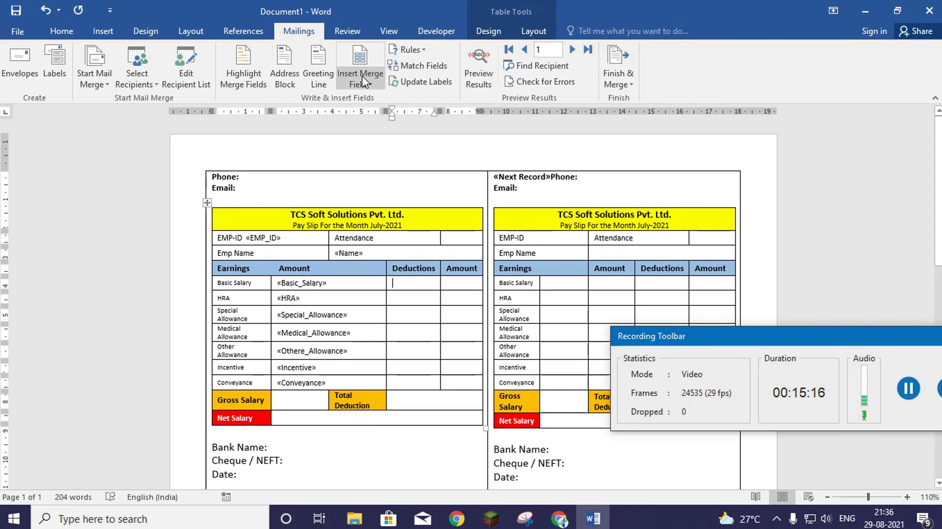
left_click(363, 79)
left_click(137, 290)
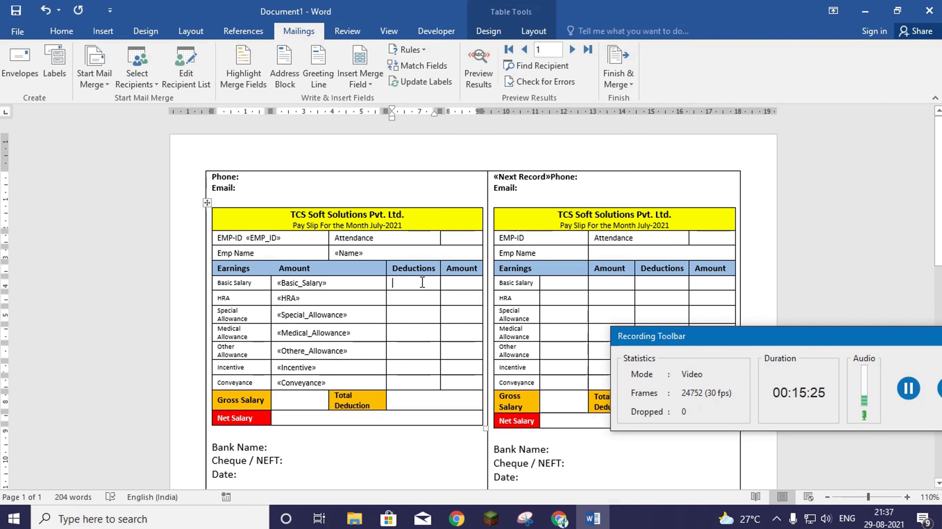
type("P")
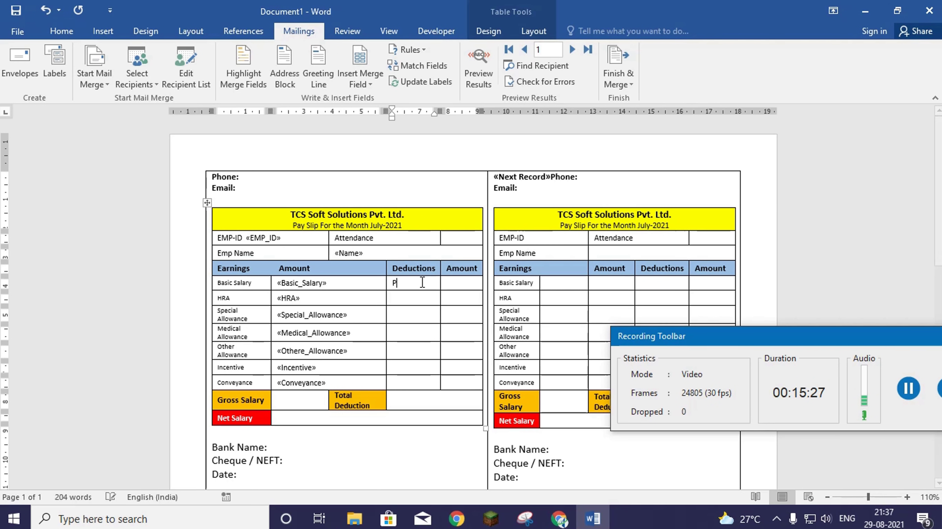
type("F")
key("Down")
type("TDS")
left_click(459, 285)
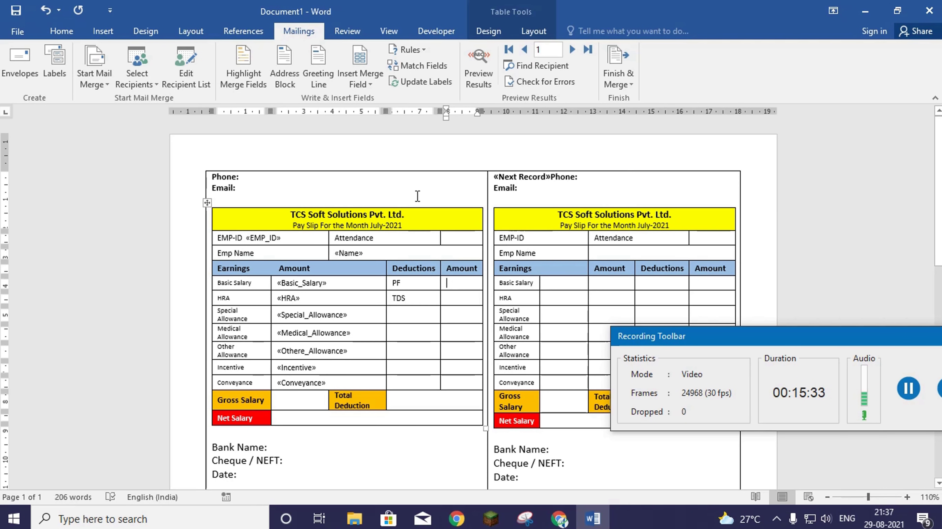
- Insert the «PF», «TDS» and «Gross_Salary» merge fields into their amount cells
left_click(361, 83)
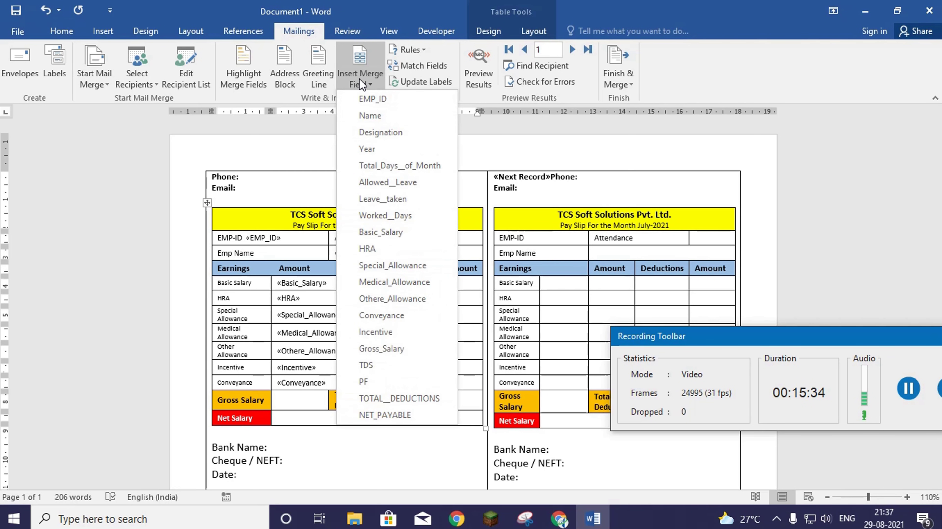
left_click(364, 382)
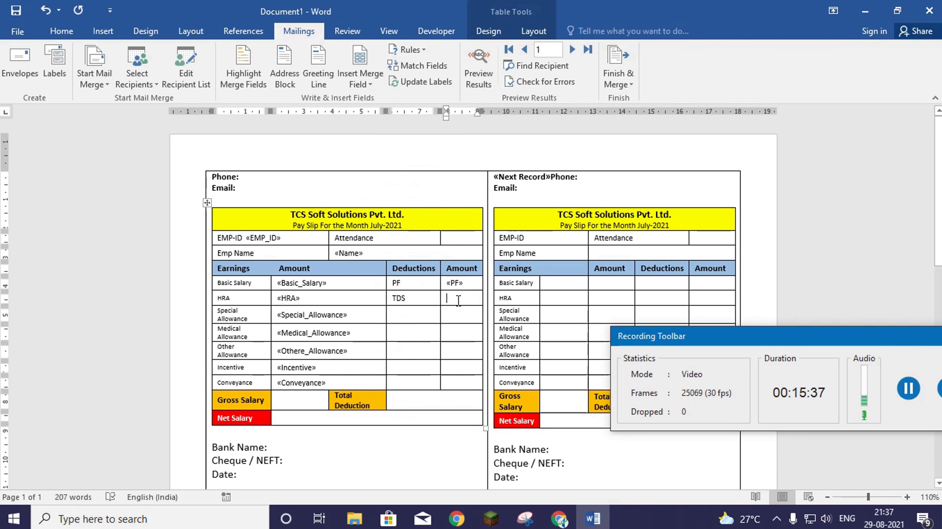
left_click(361, 83)
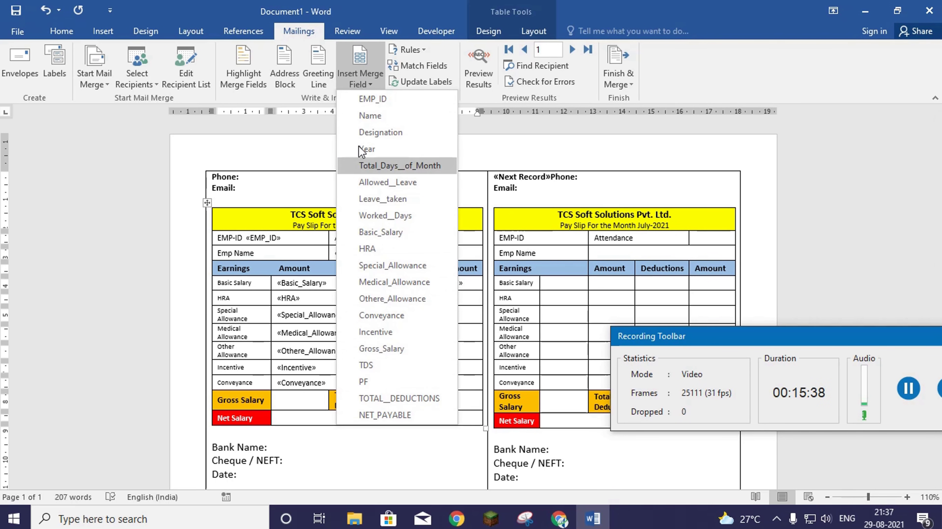
left_click(375, 365)
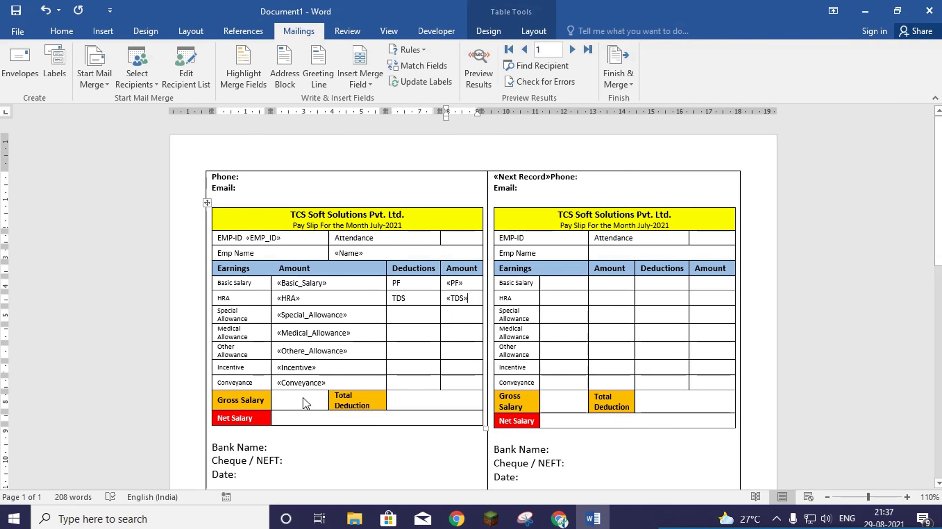
left_click(297, 403)
left_click(354, 76)
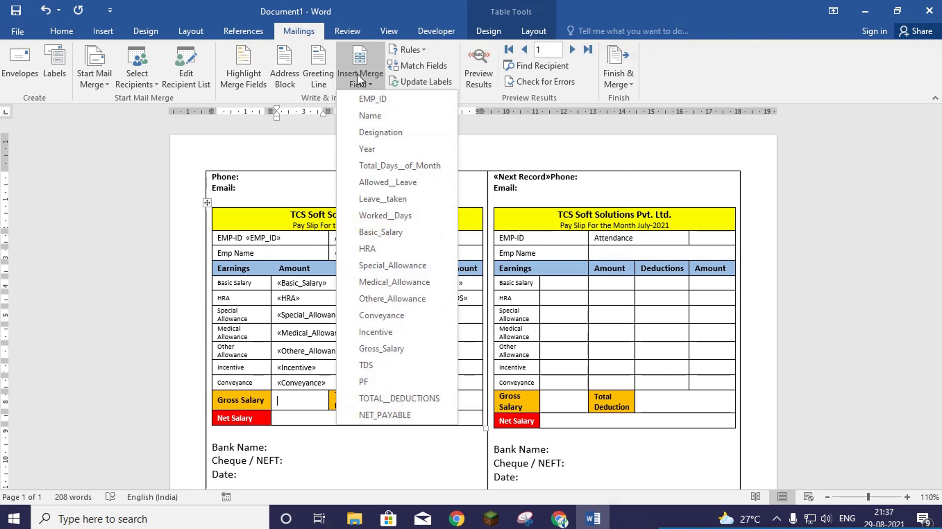
left_click(385, 353)
- Insert «TOTAL__DEDUCTIONS» and «NET_PAYABLE» fields, then update labels to copy the finished slip
left_click(411, 405)
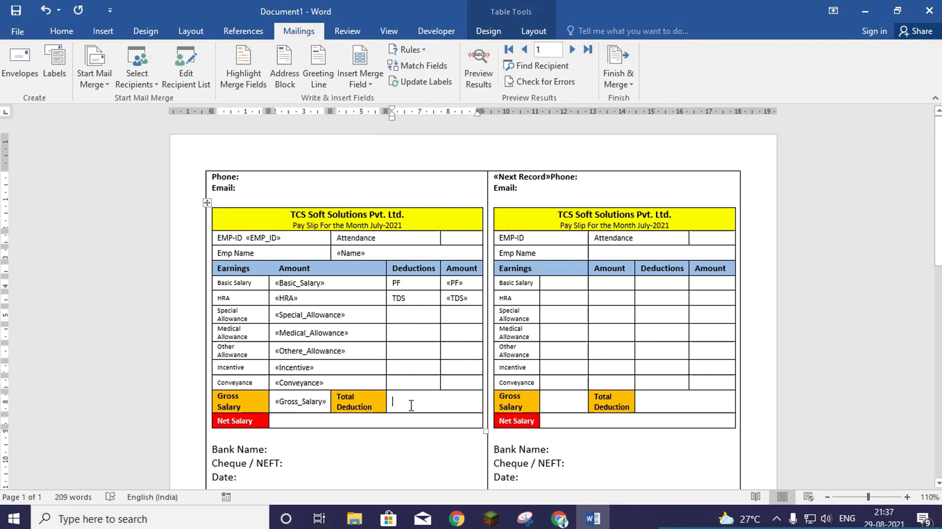
left_click(358, 77)
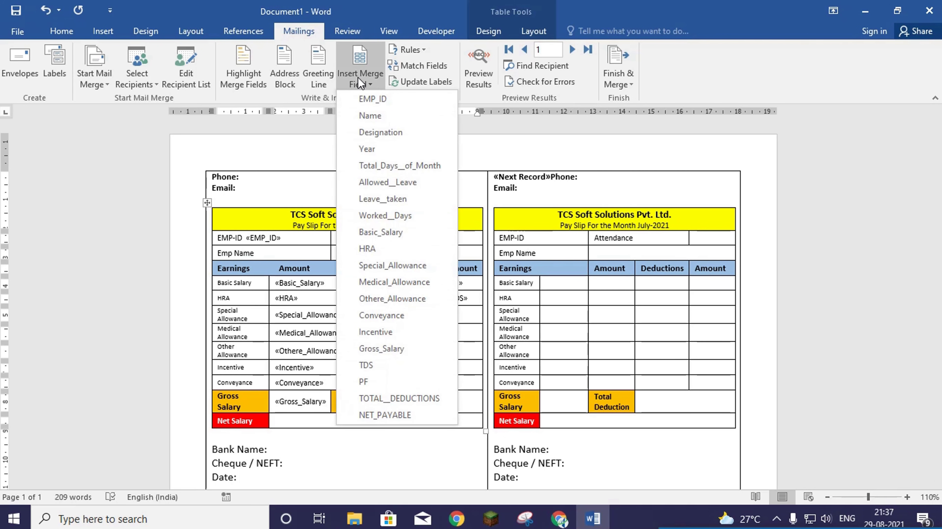
left_click(418, 400)
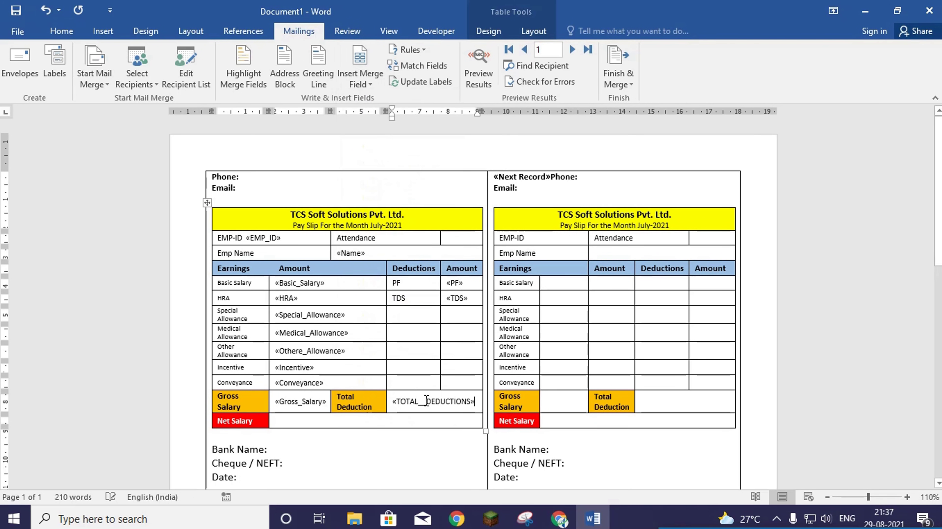
left_click(320, 420)
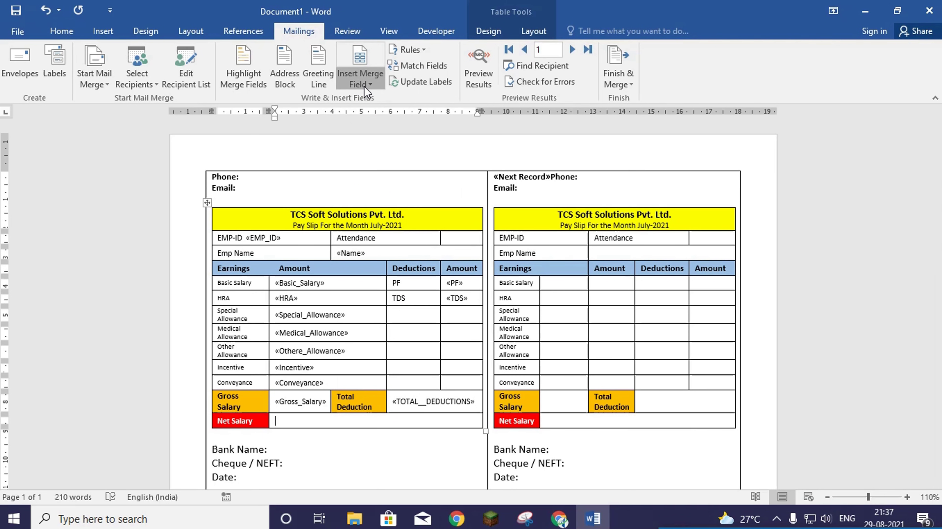
left_click(358, 78)
left_click(406, 416)
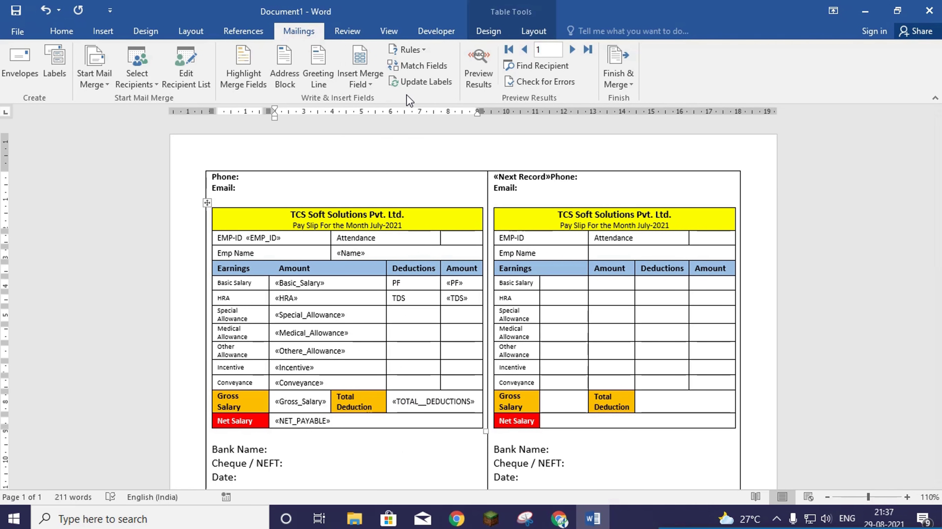
left_click(421, 87)
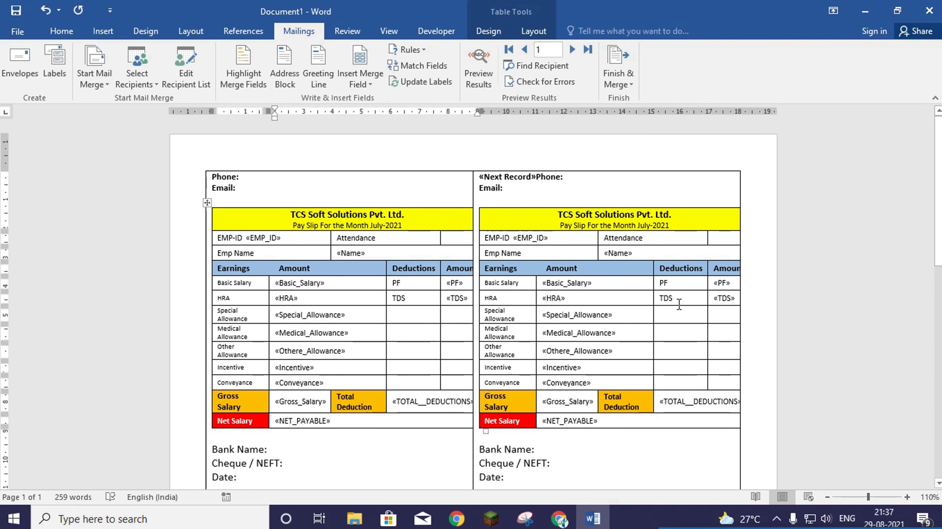
scroll(607, 293, "down", 10)
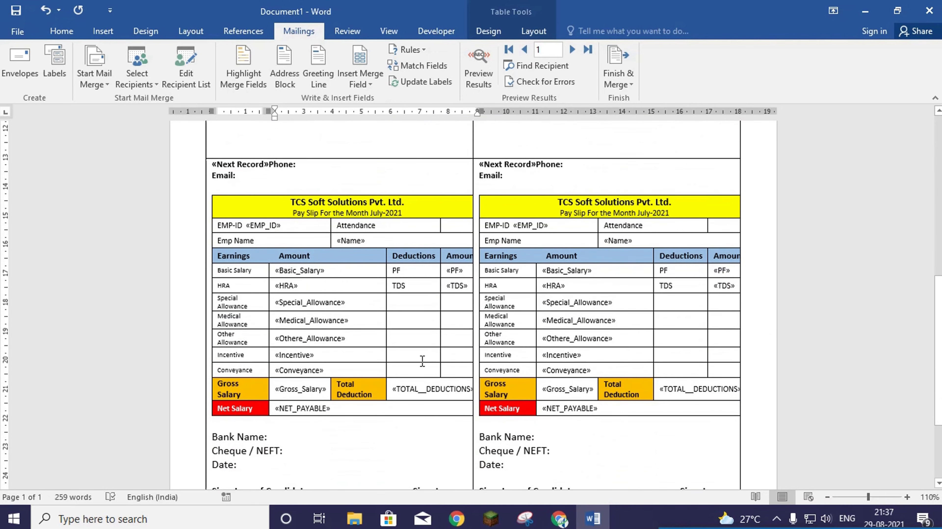
scroll(416, 347, "down", 10)
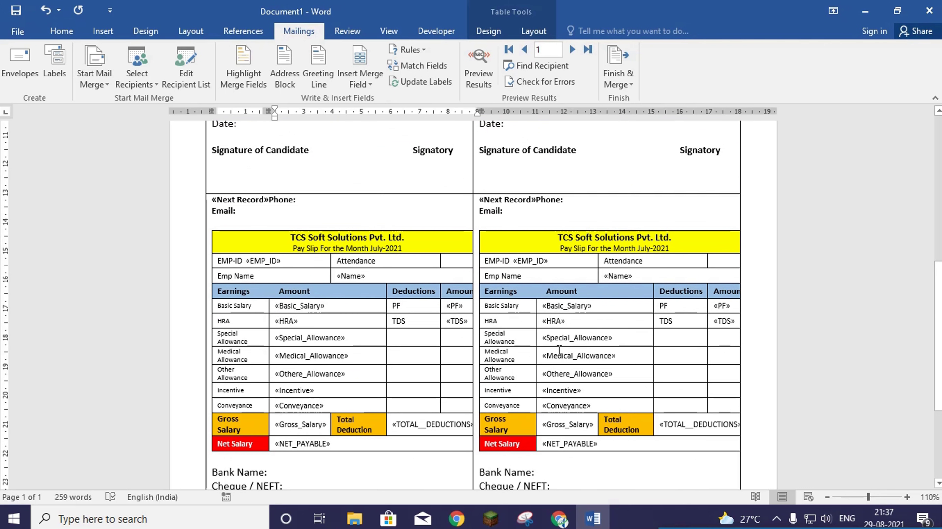
scroll(385, 237, "up", 20)
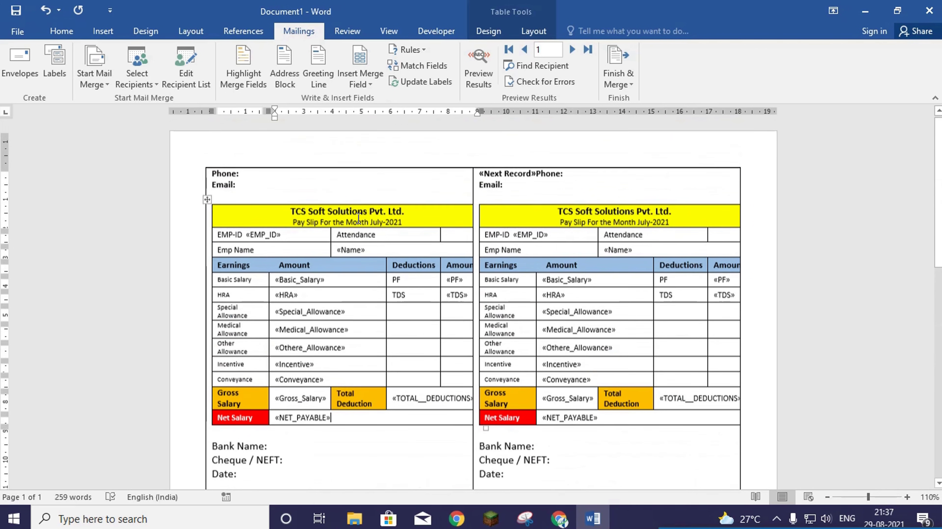
left_click(251, 179)
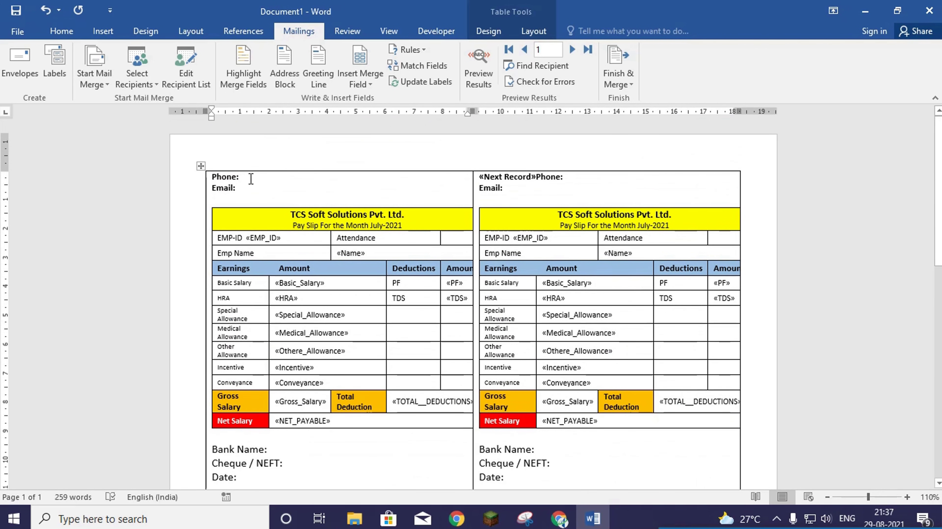
- Enter the company's phone number and e-mail in the first label's header and update all labels
left_click(366, 85)
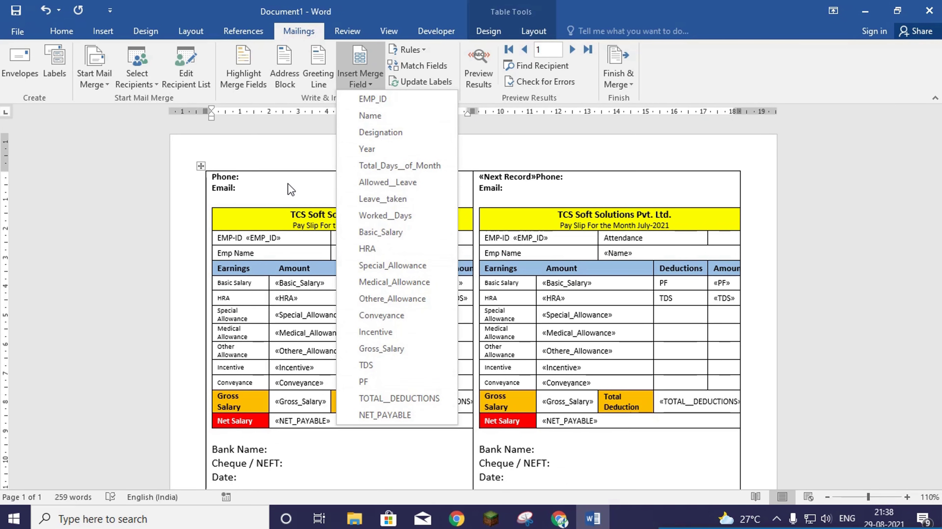
left_click(260, 177)
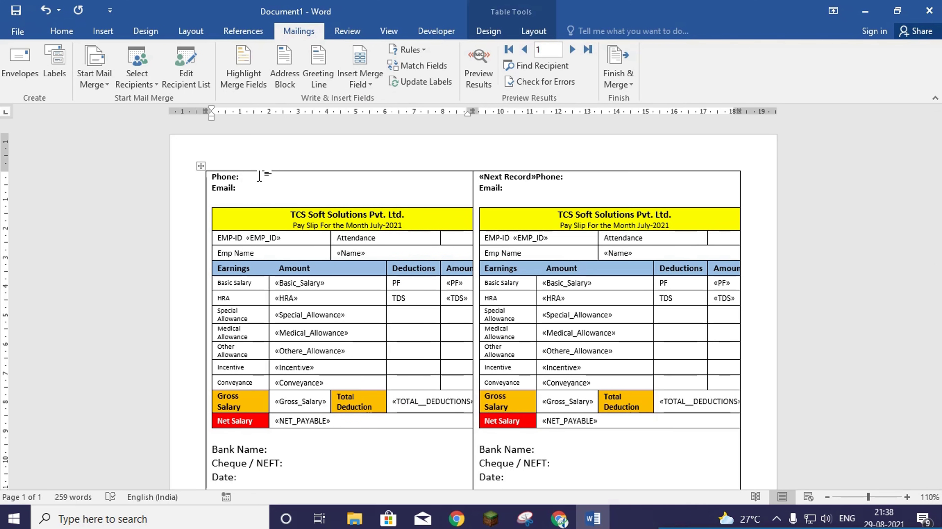
left_click(261, 189)
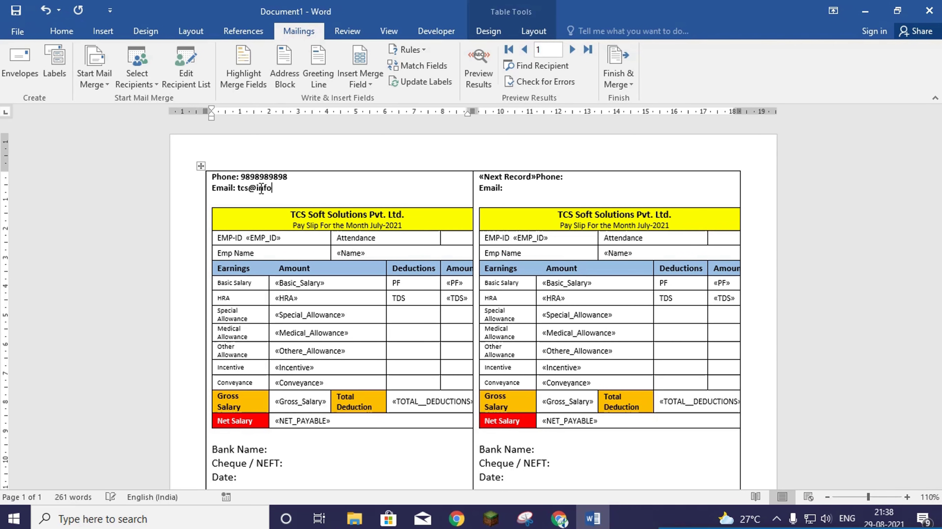
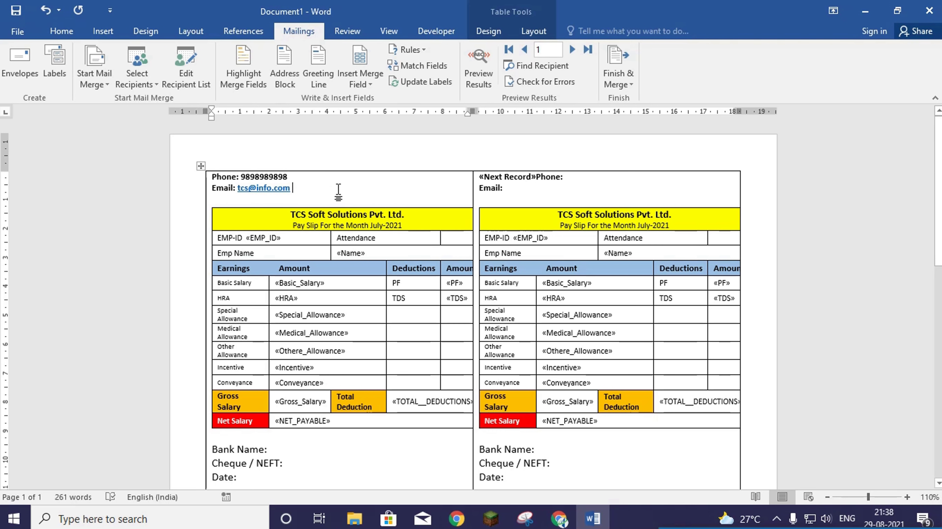
left_click(424, 83)
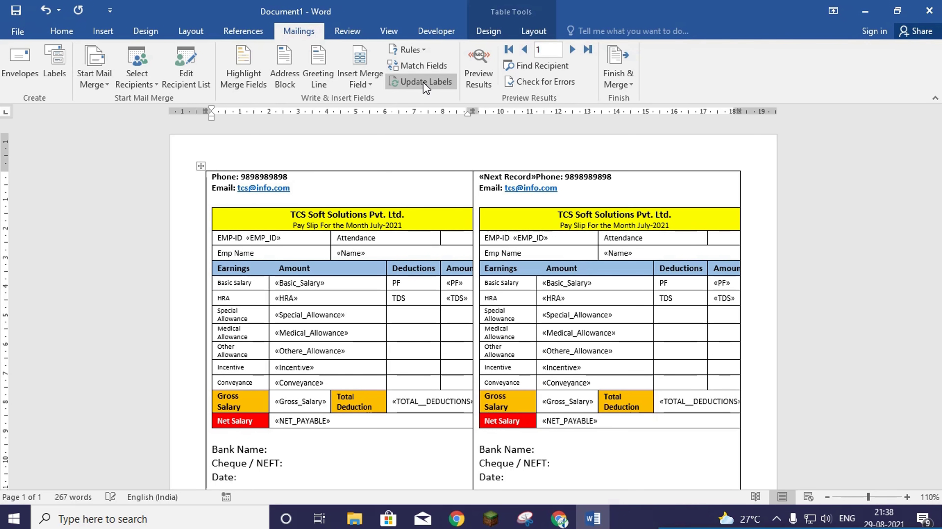
- Delete the «Next Record» field at the start of the top-right label
left_click(536, 177)
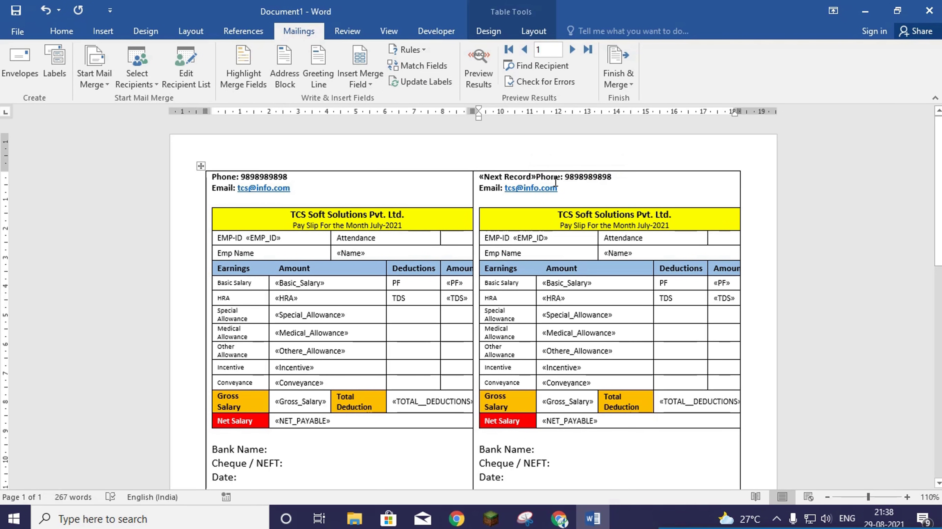
key("BackSpace")
key("BackSpace")
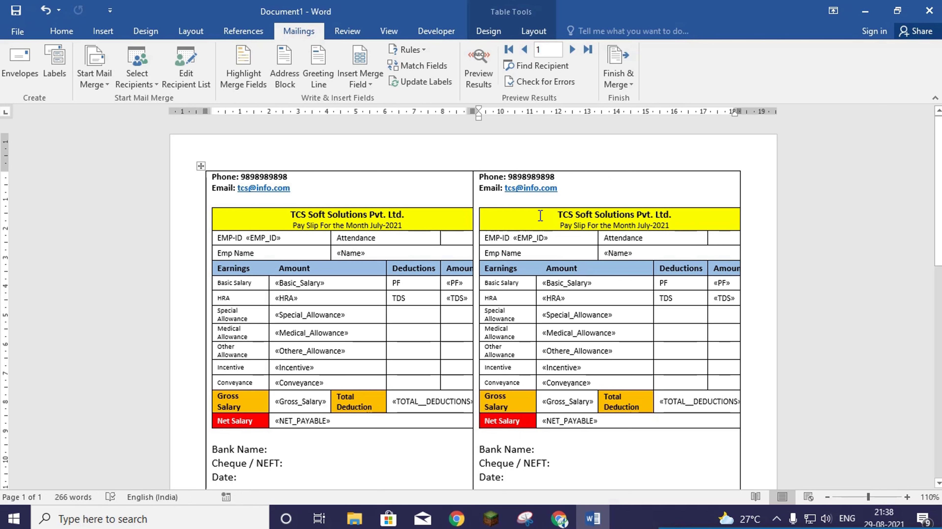
scroll(540, 215, "down", 5)
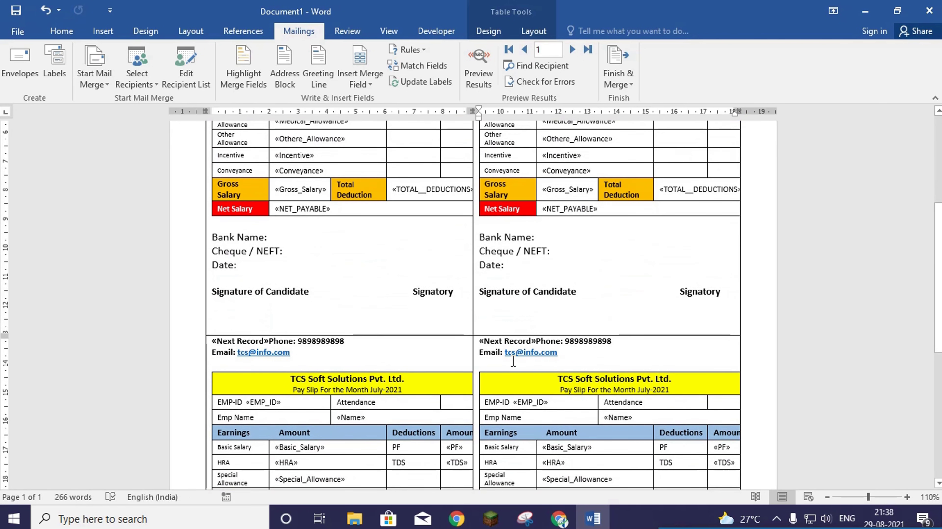
scroll(513, 361, "up", 5)
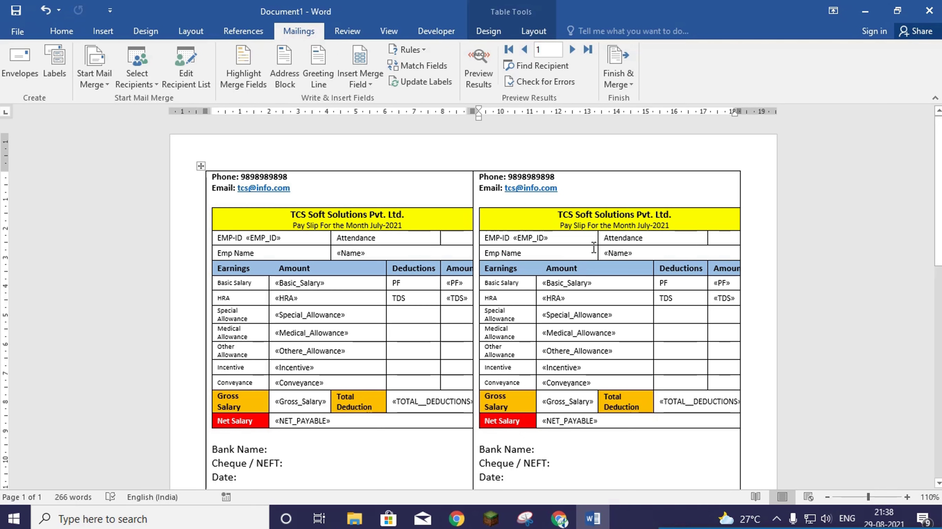
- Finish & Merge all employee records into a new editable document via Edit Individual Documents
left_click(624, 83)
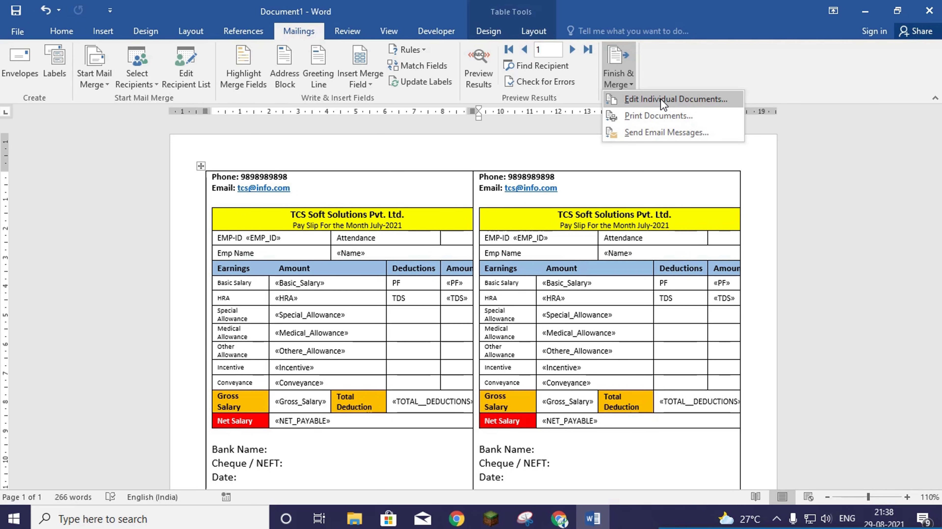
left_click(672, 99)
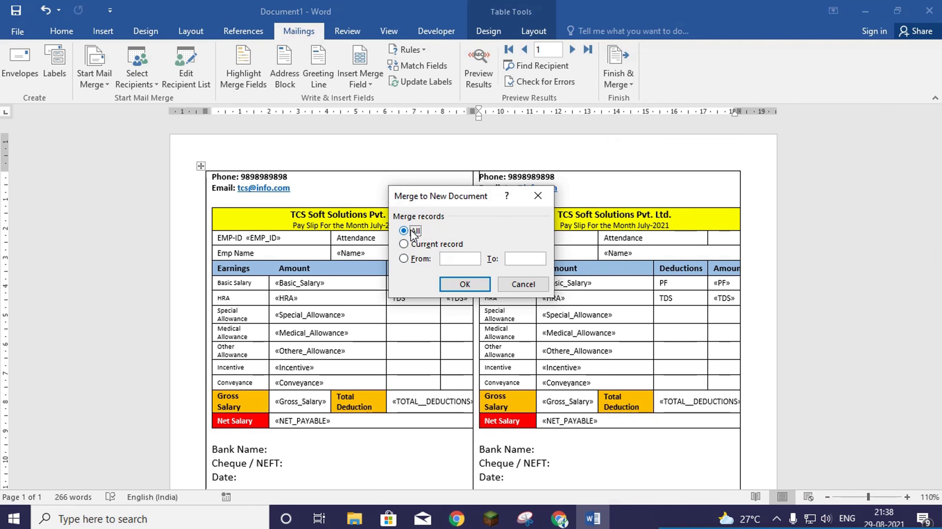
left_click(456, 284)
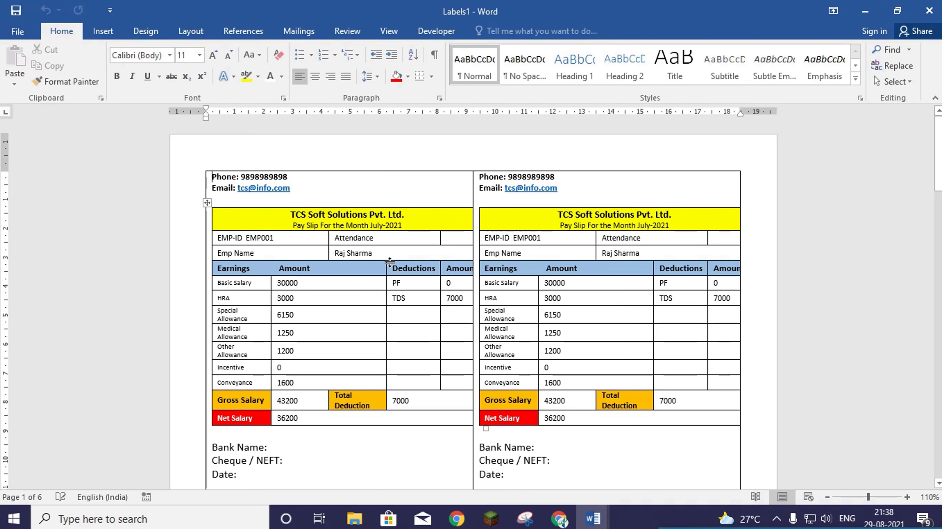
scroll(437, 256, "down", 6)
scroll(431, 262, "down", 15)
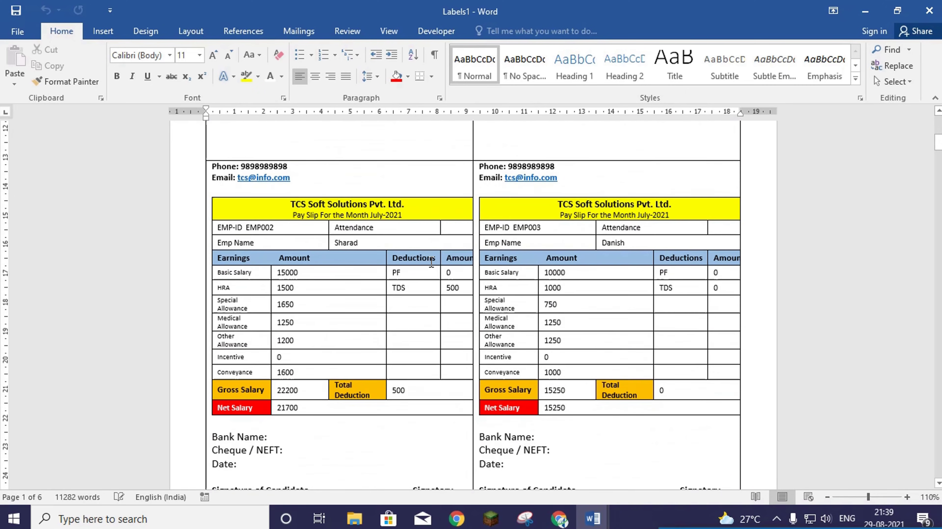
scroll(388, 296, "down", 3)
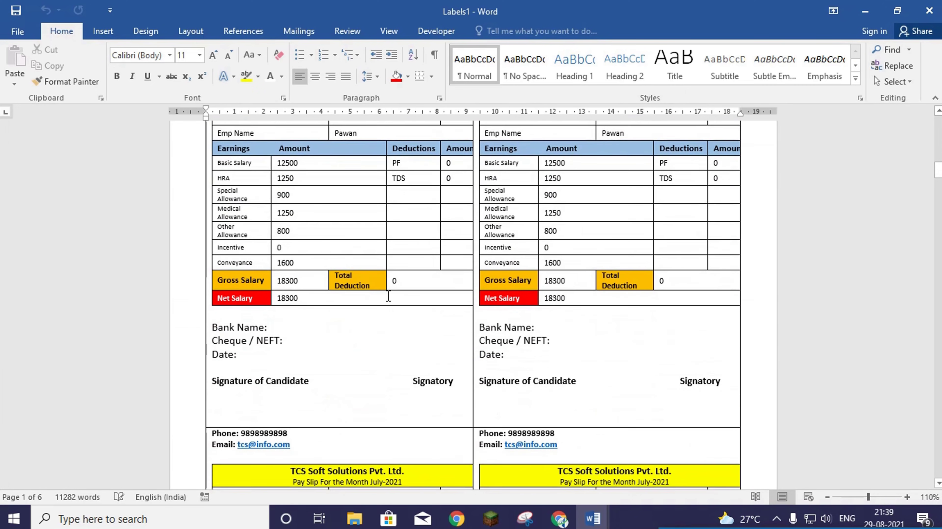
scroll(389, 297, "down", 9, "ctrl")
scroll(395, 303, "down", 1, "ctrl")
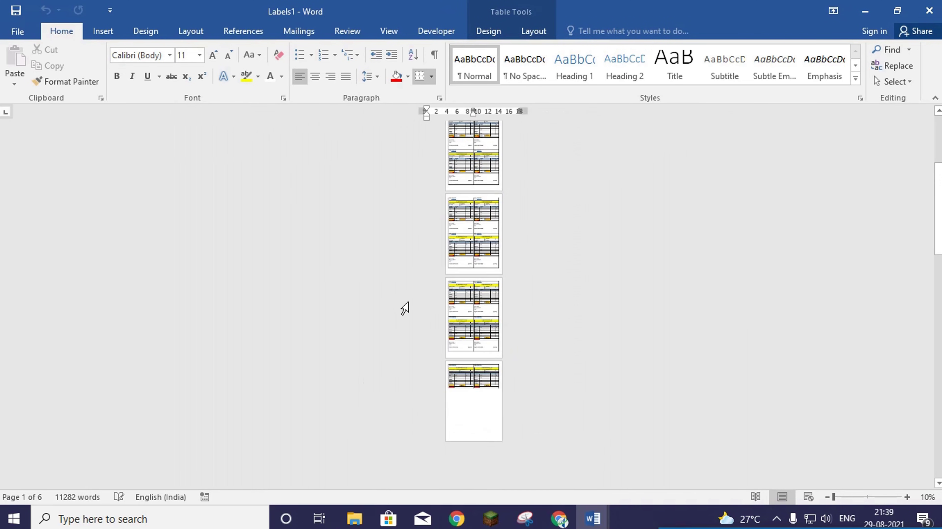
scroll(403, 309, "up", 8, "ctrl")
scroll(404, 309, "up", 4, "ctrl")
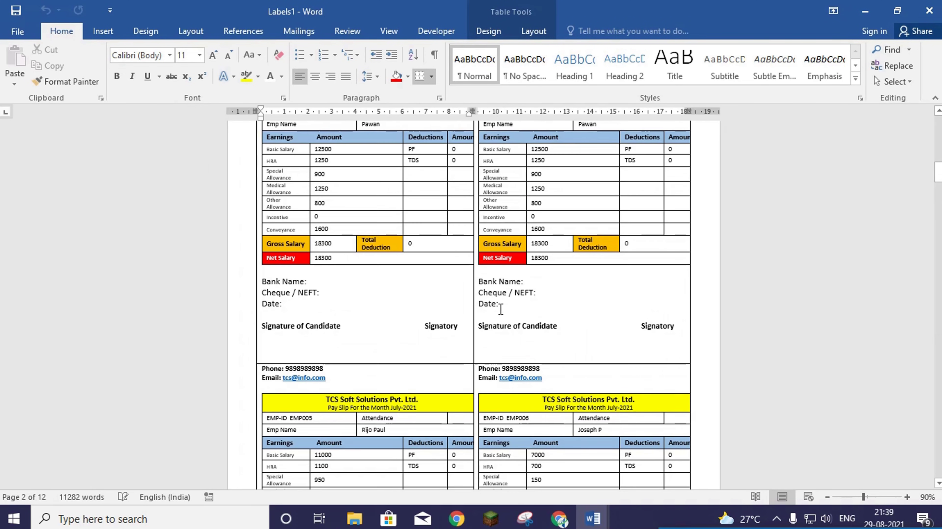
scroll(551, 310, "down", 10)
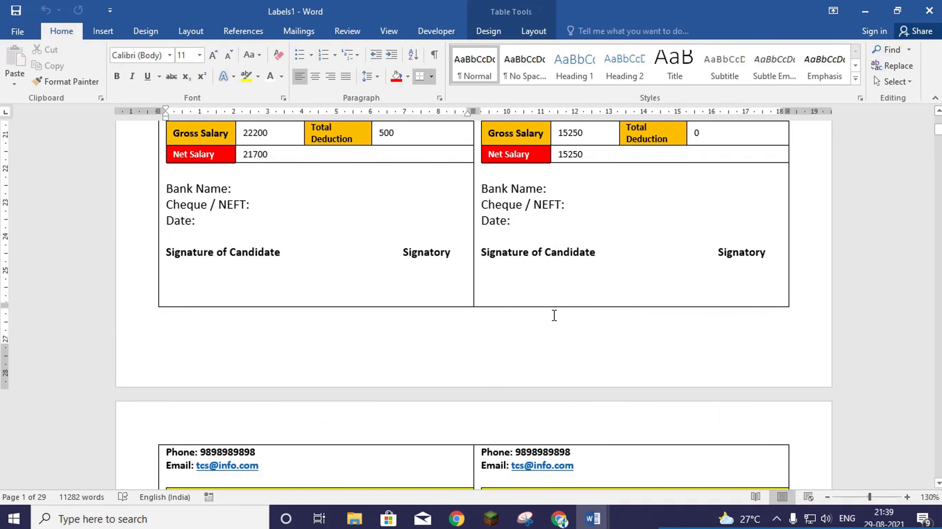
scroll(420, 265, "up", 12)
scroll(419, 266, "up", 3)
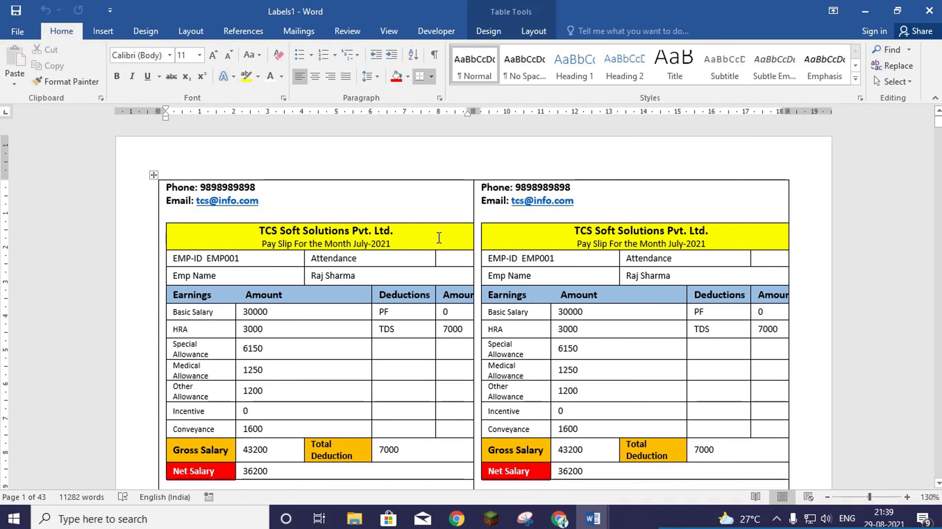
scroll(438, 237, "down", 20)
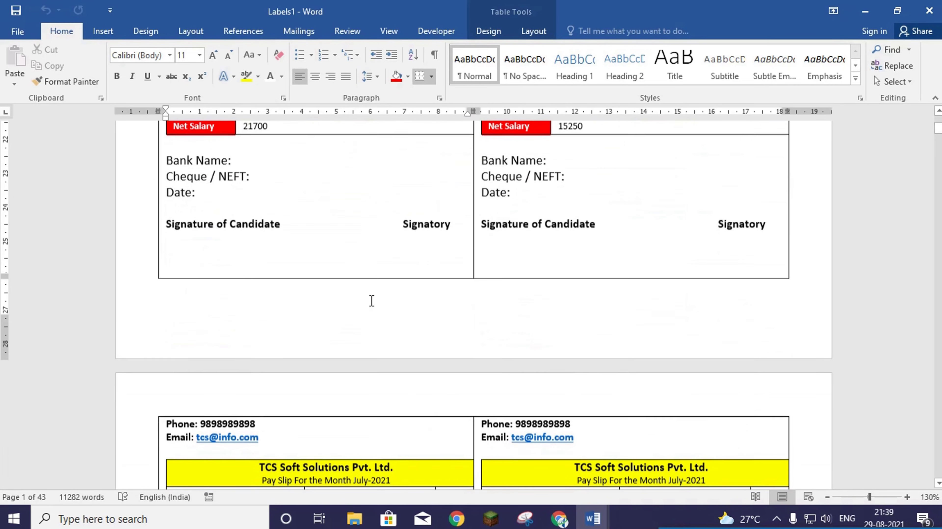
scroll(372, 301, "down", 15)
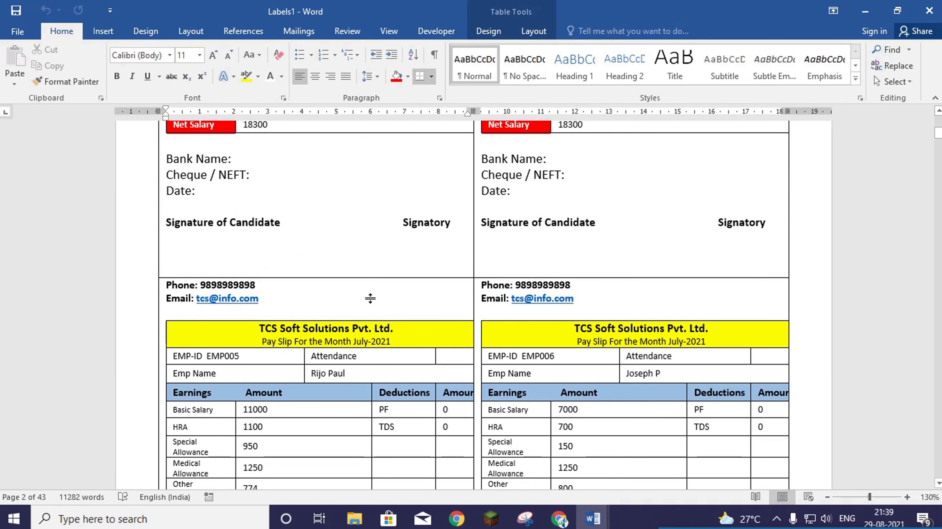
scroll(383, 301, "down", 8)
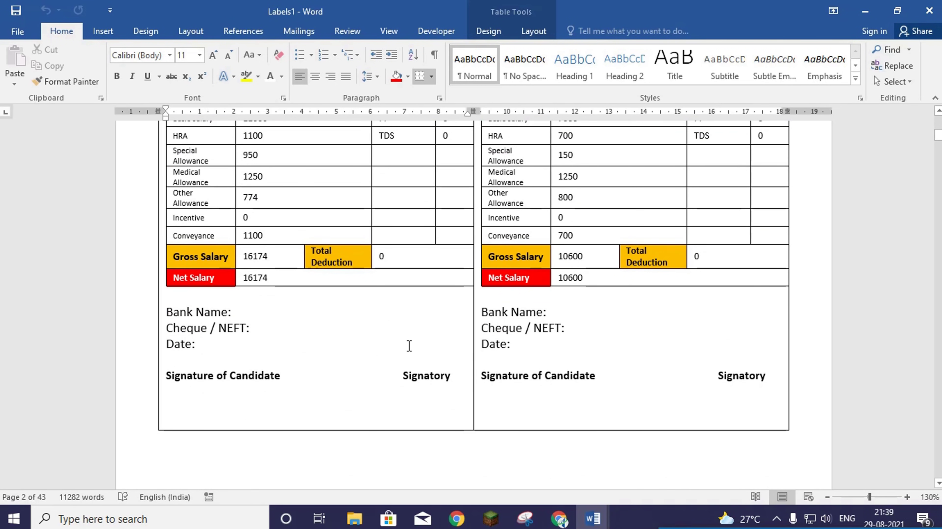
scroll(412, 348, "down", 4)
scroll(423, 364, "down", 10)
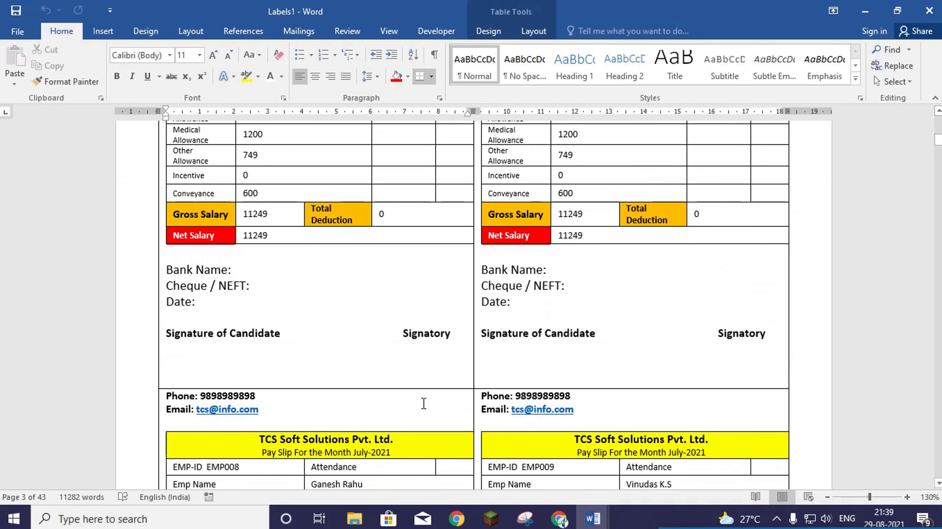
scroll(423, 400, "down", 5)
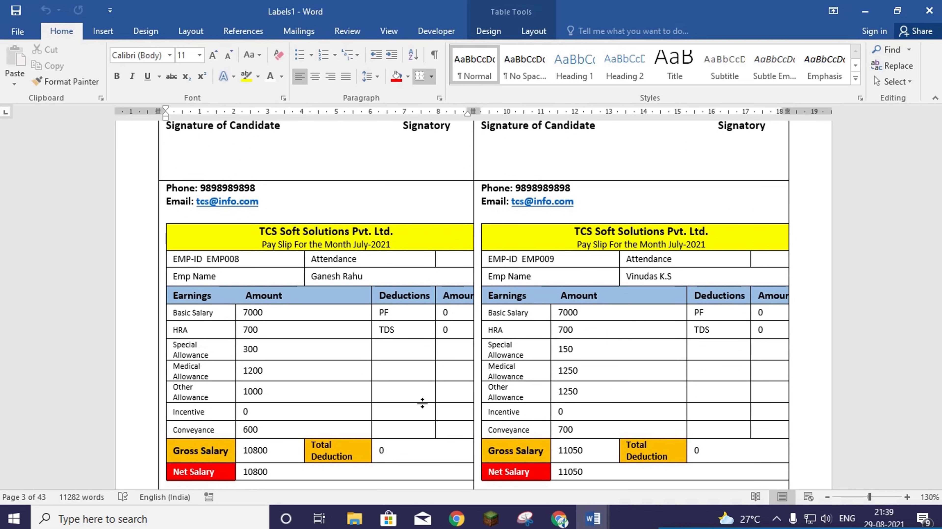
scroll(429, 403, "down", 6)
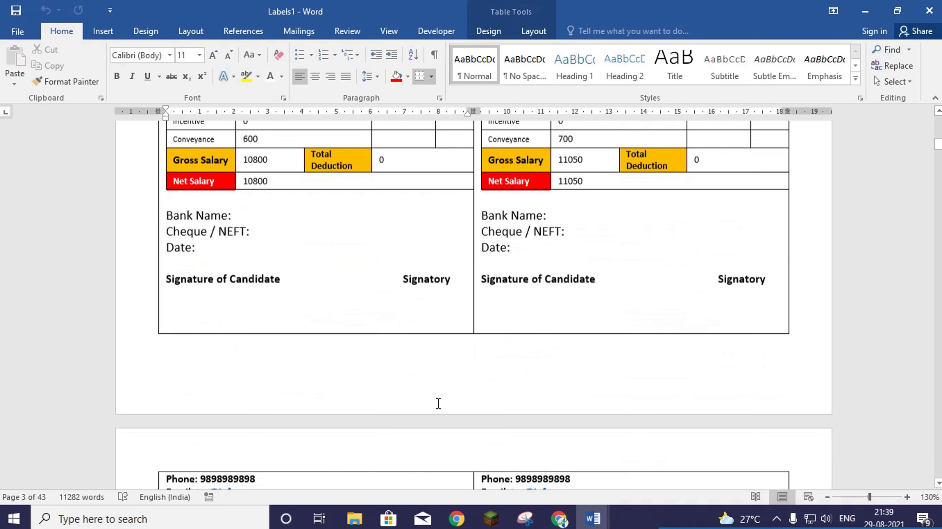
scroll(438, 403, "down", 8)
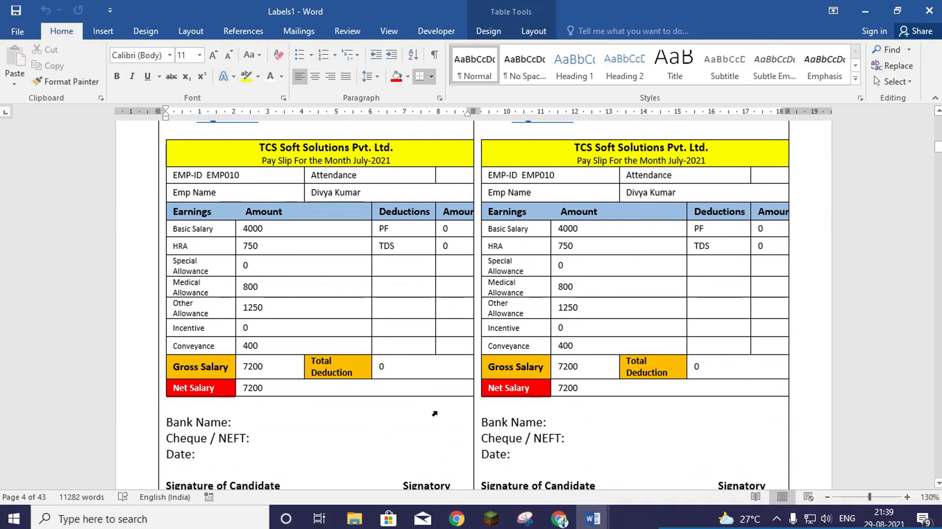